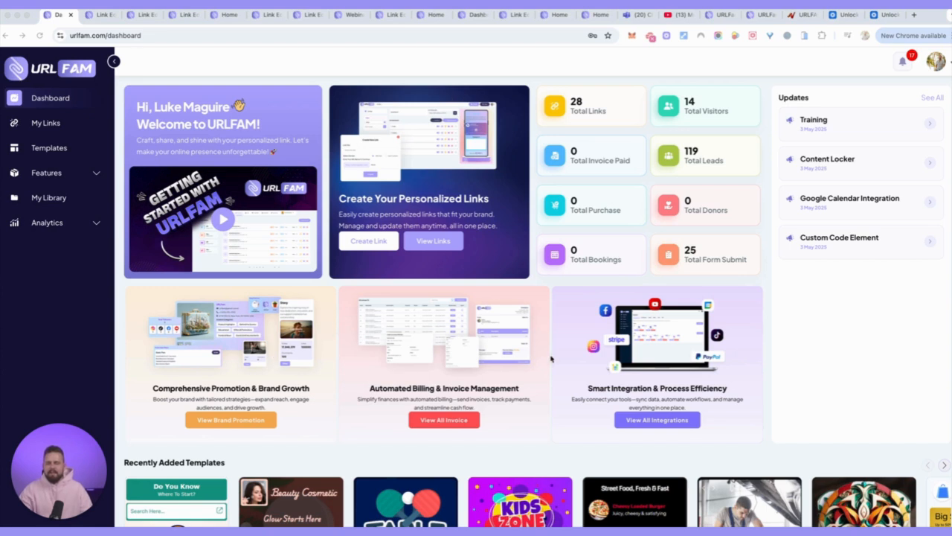
# Step: Expand Features > Analytics to show Lead's Data and Booking Data, then open the Templates gallery
pyautogui.scroll(-3, 491, 354)
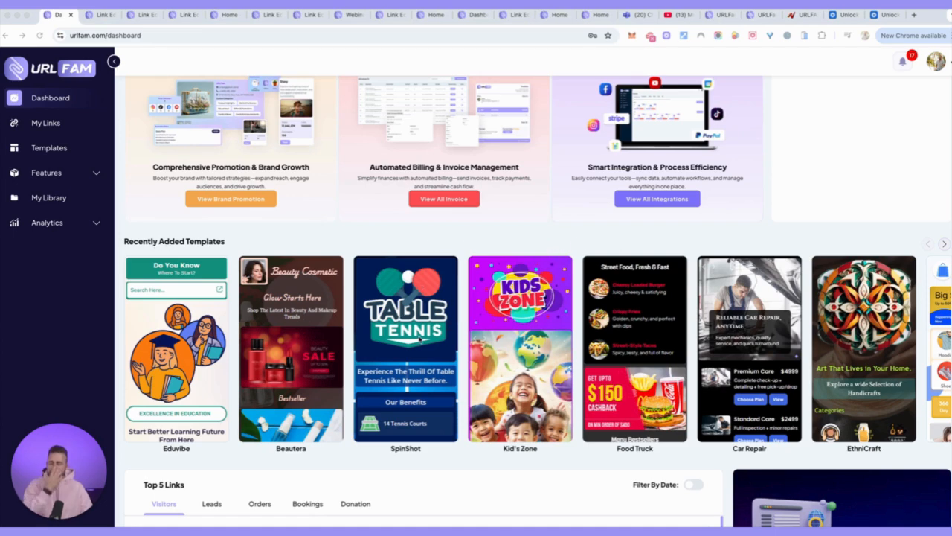
pyautogui.scroll(-3, 512, 345)
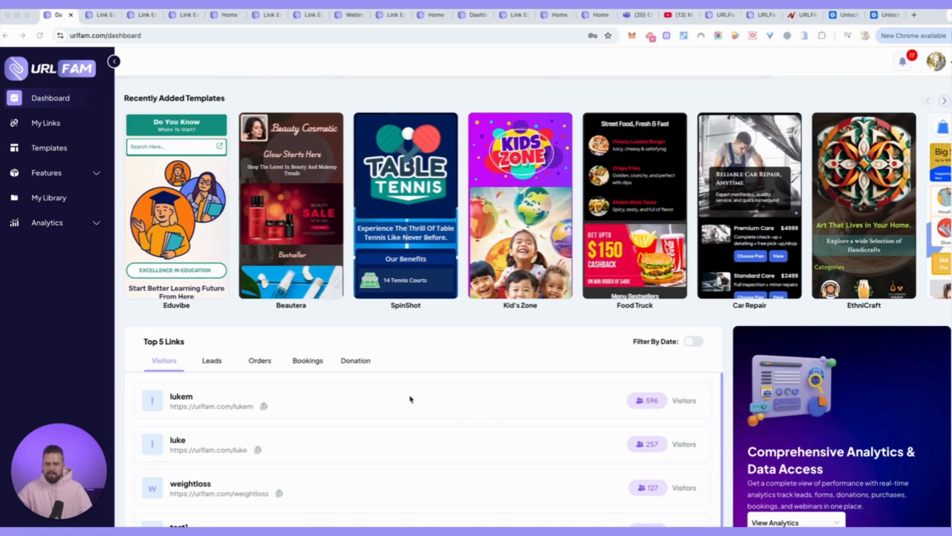
pyautogui.scroll(2, 431, 402)
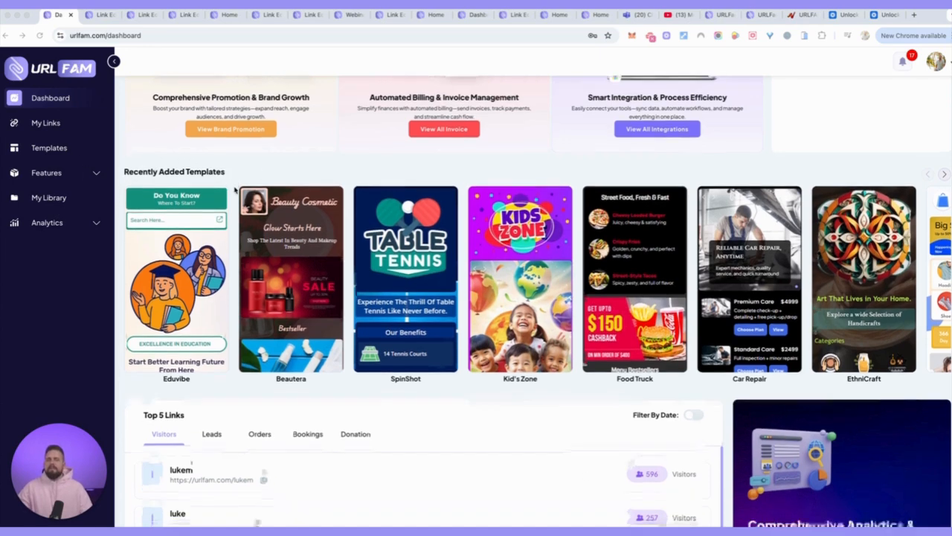
pyautogui.scroll(-1, 233, 190)
pyautogui.scroll(3, 216, 187)
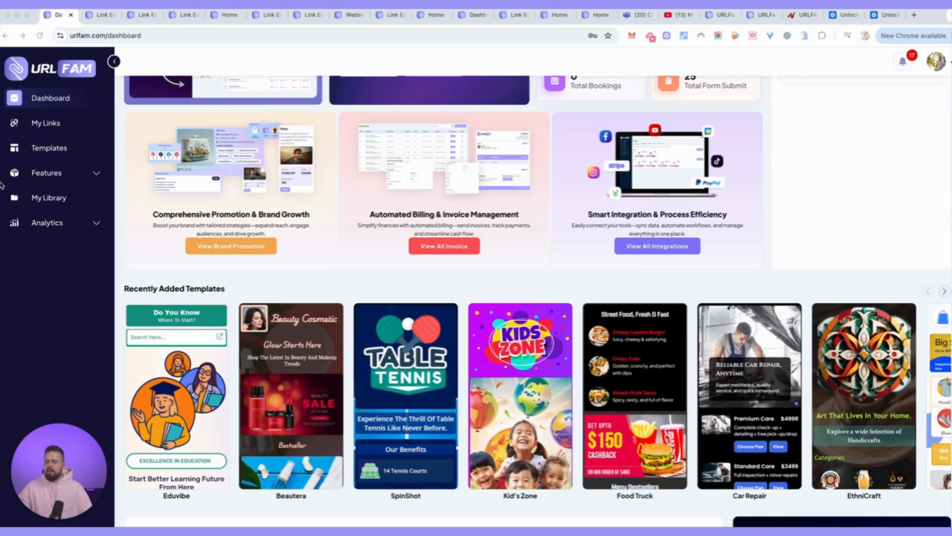
pyautogui.click(64, 175)
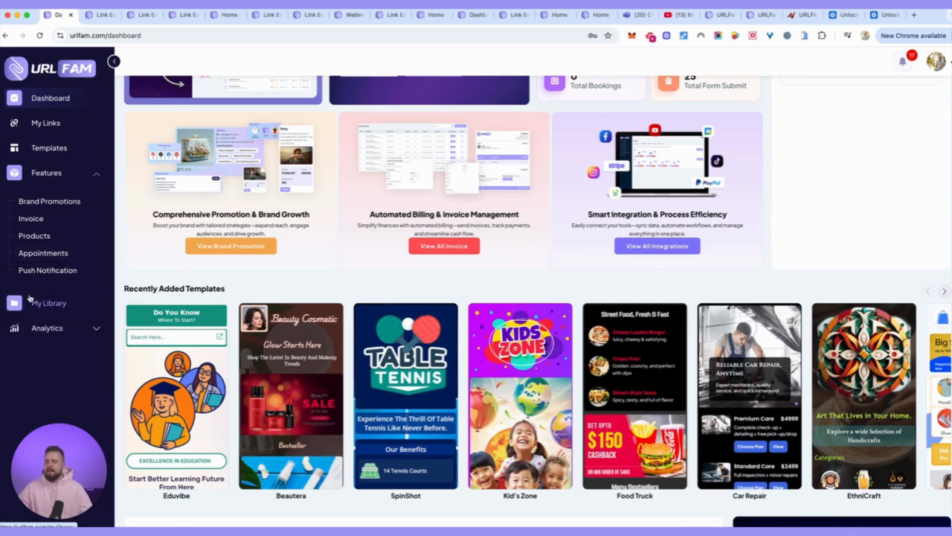
pyautogui.click(70, 330)
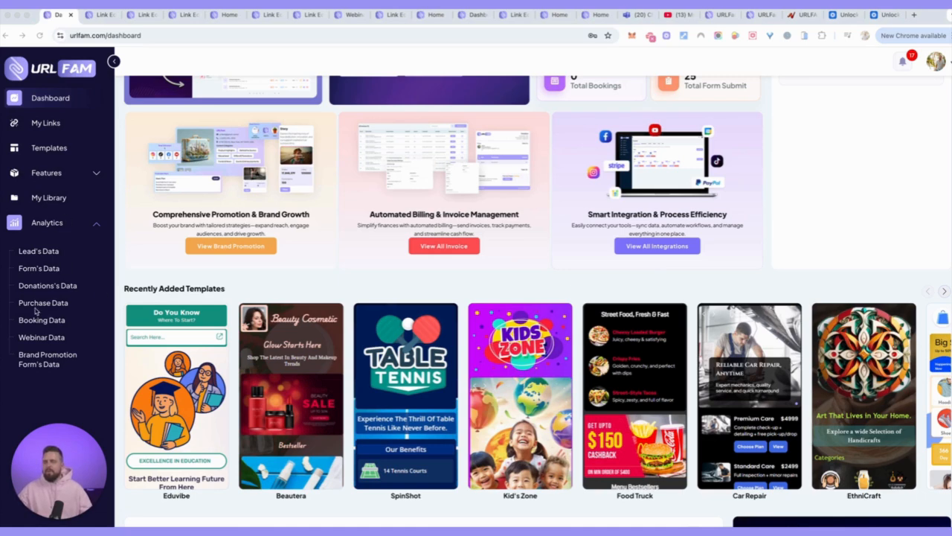
pyautogui.click(49, 148)
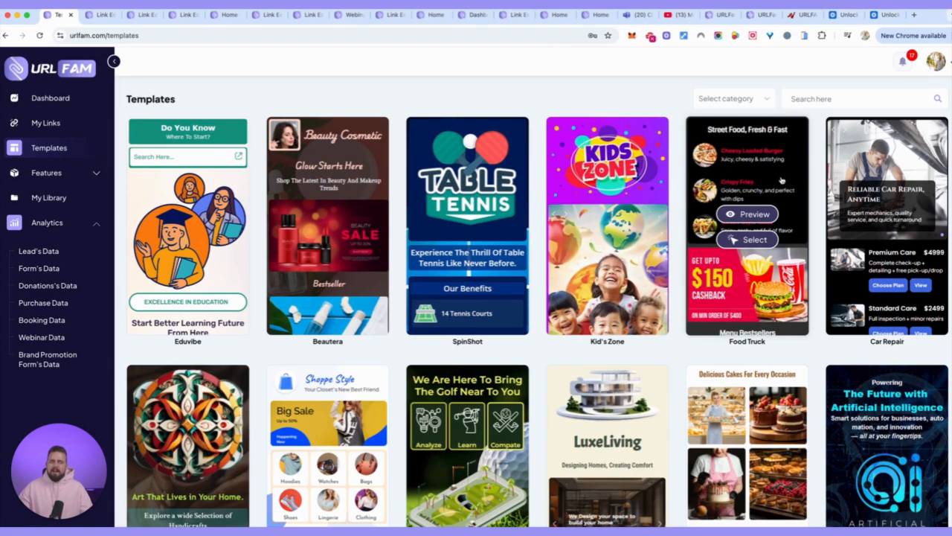
# Step: Browse the Templates gallery, then go to My Links listing all 28 links
pyautogui.scroll(-9, 669, 298)
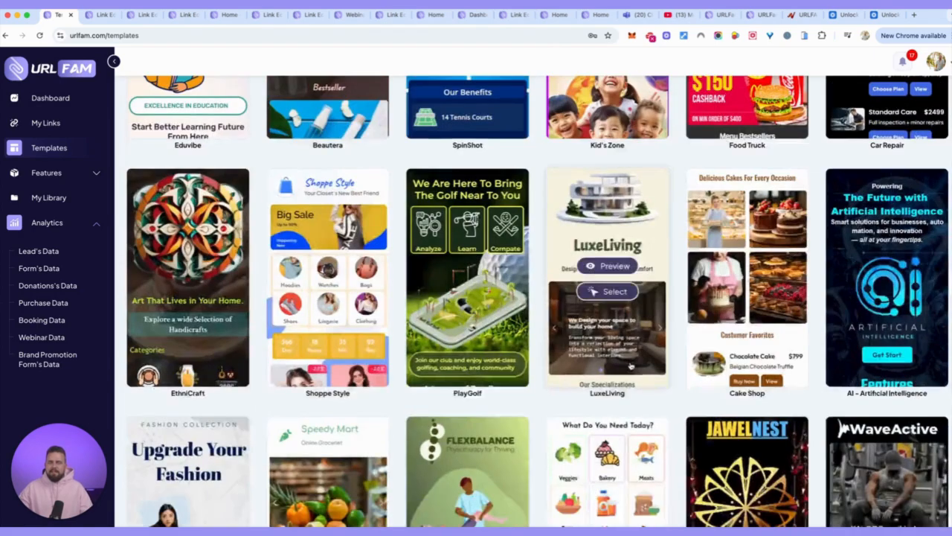
pyautogui.scroll(-10, 572, 329)
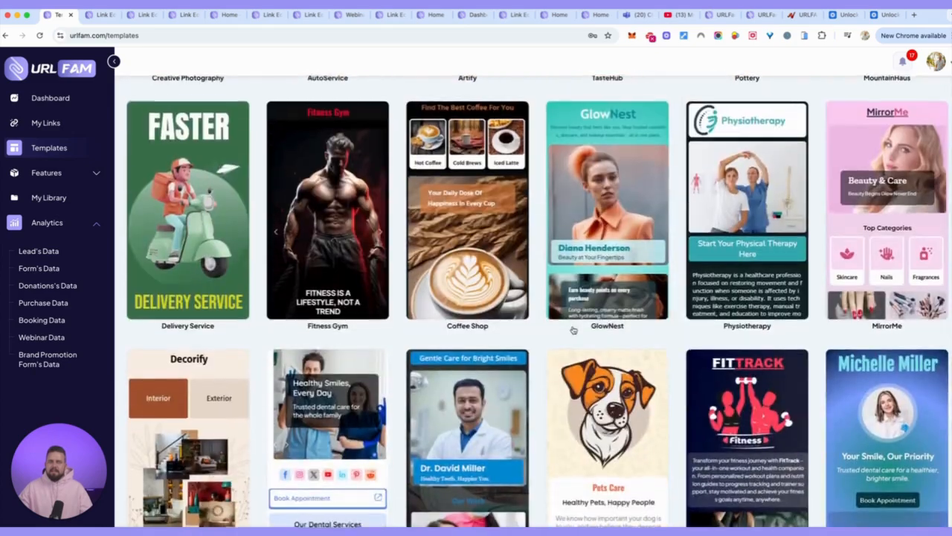
pyautogui.scroll(-12, 572, 329)
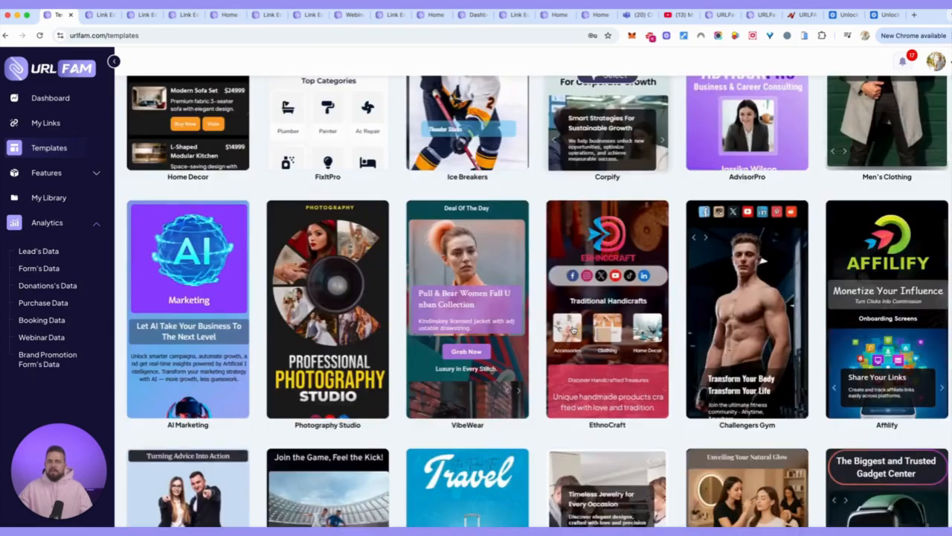
pyautogui.scroll(-5, 572, 329)
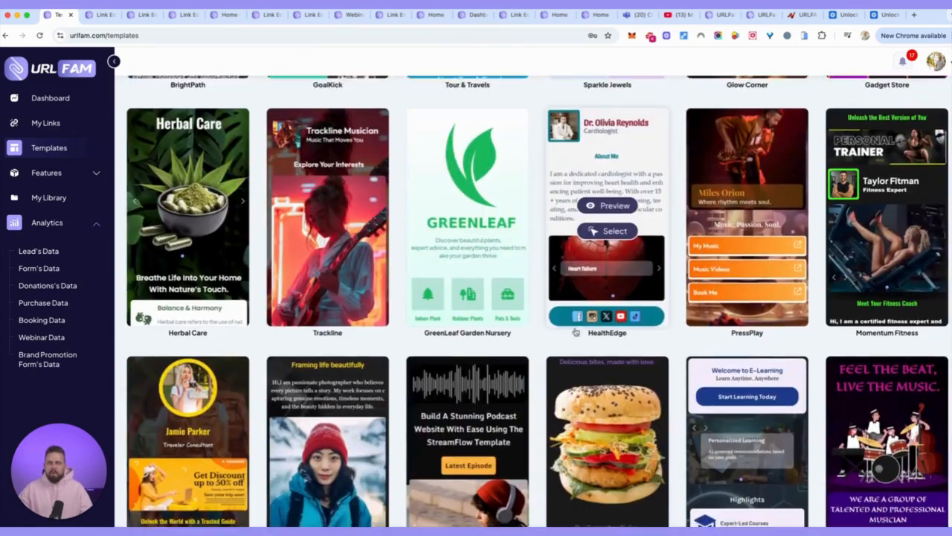
pyautogui.scroll(-5, 534, 207)
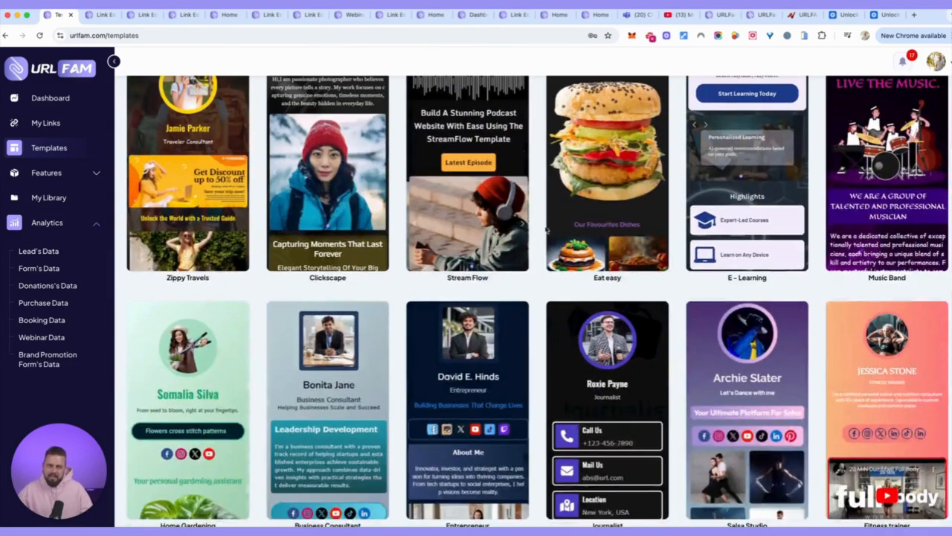
pyautogui.scroll(-4, 555, 213)
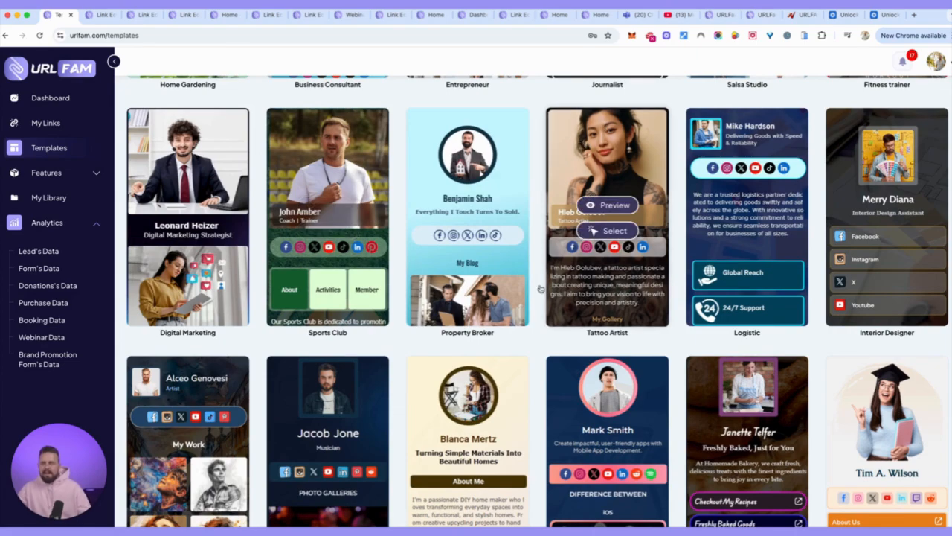
pyautogui.scroll(-3, 517, 298)
pyautogui.scroll(-2, 453, 275)
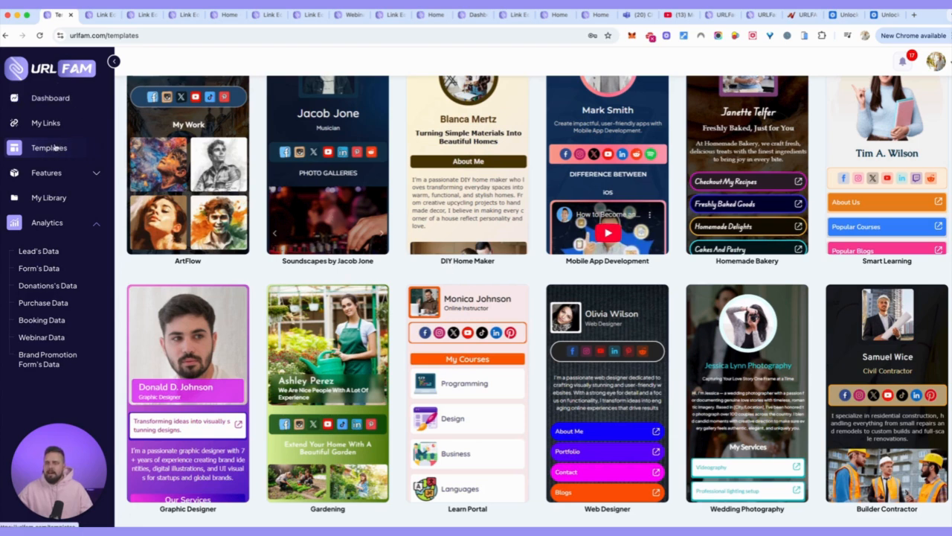
pyautogui.click(44, 124)
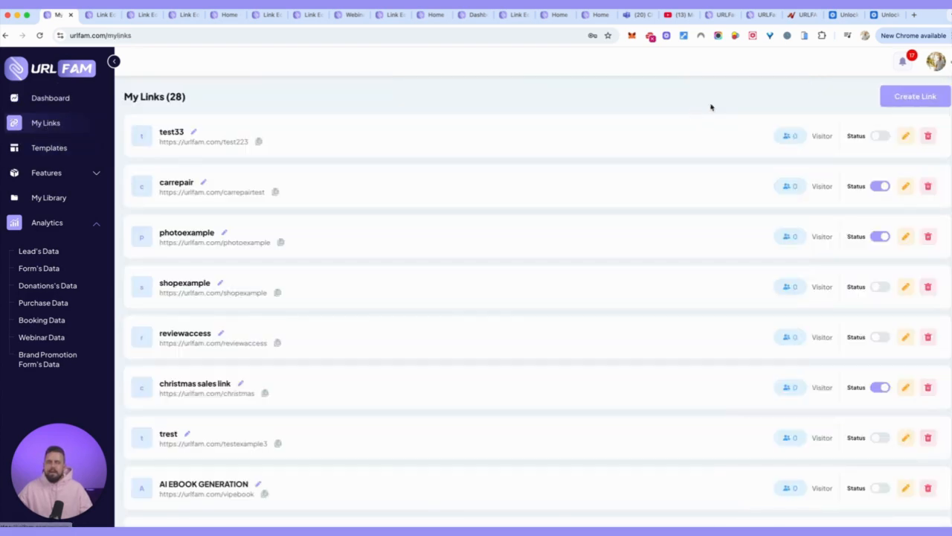
# Step: Start a new link from scratch, inspect the generated URL path, then close the dialog
pyautogui.click(910, 101)
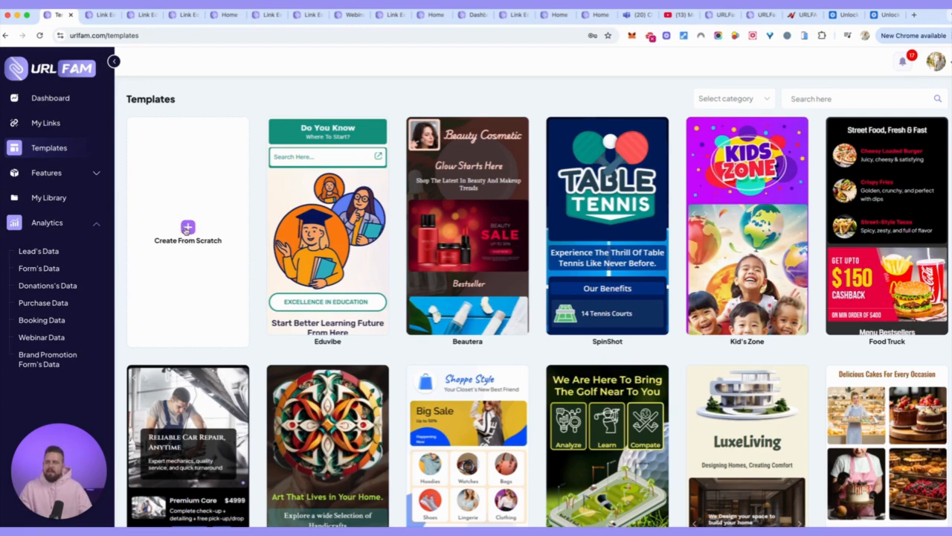
pyautogui.click(187, 229)
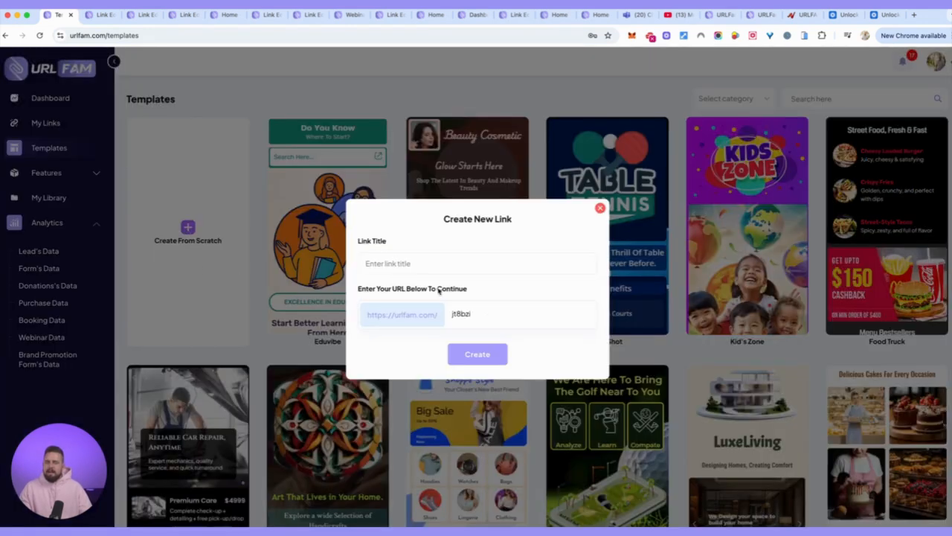
pyautogui.moveTo(468, 313); pyautogui.dragTo(448, 313)
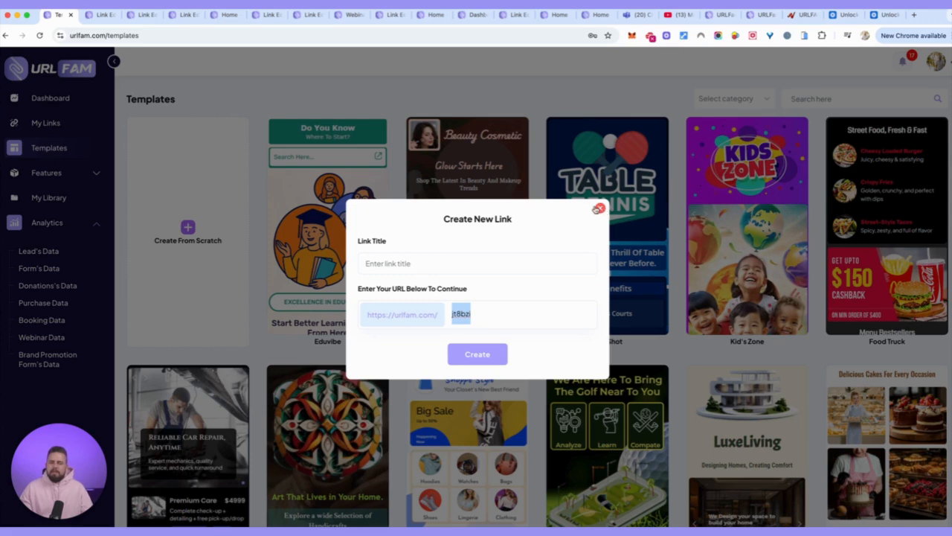
pyautogui.click(600, 210)
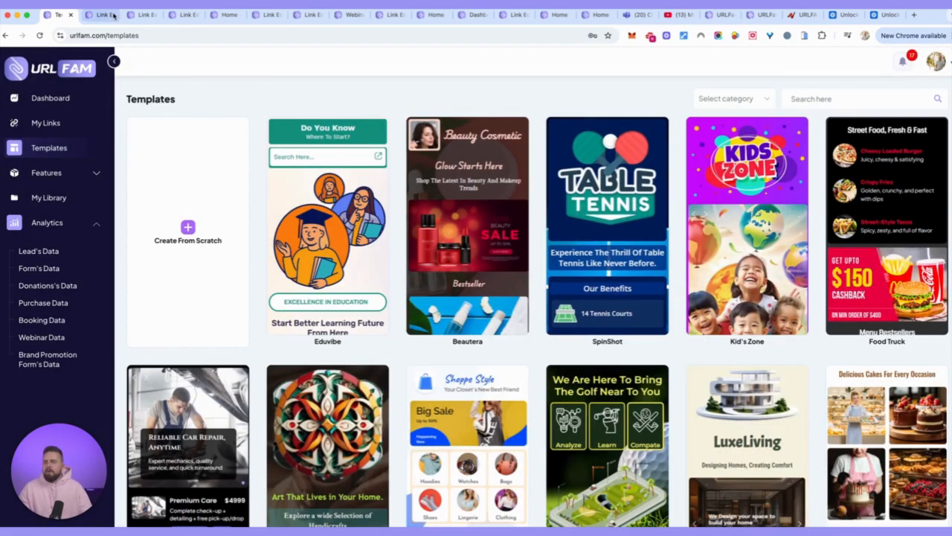
# Step: Add a Profile element to Test33 using the palm-tree portrait from the Media Library
pyautogui.click(95, 15)
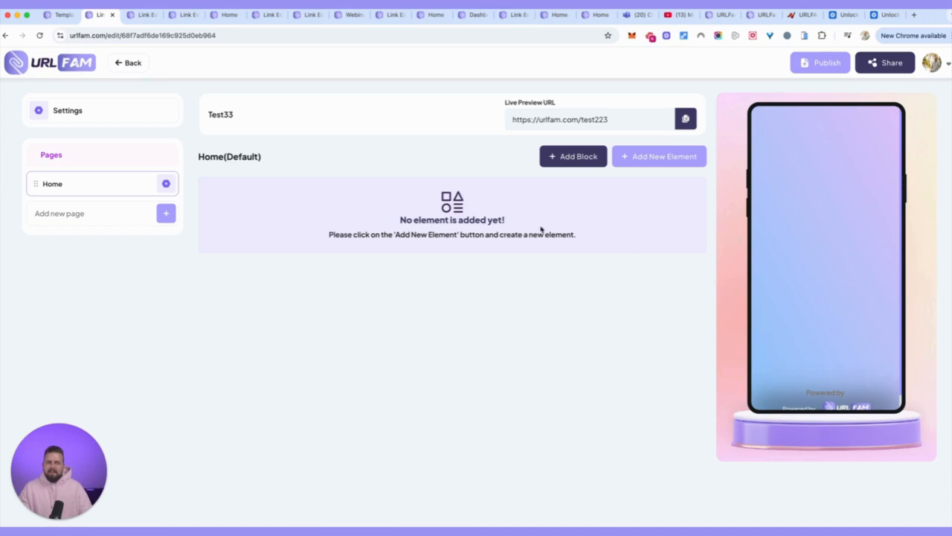
pyautogui.click(659, 157)
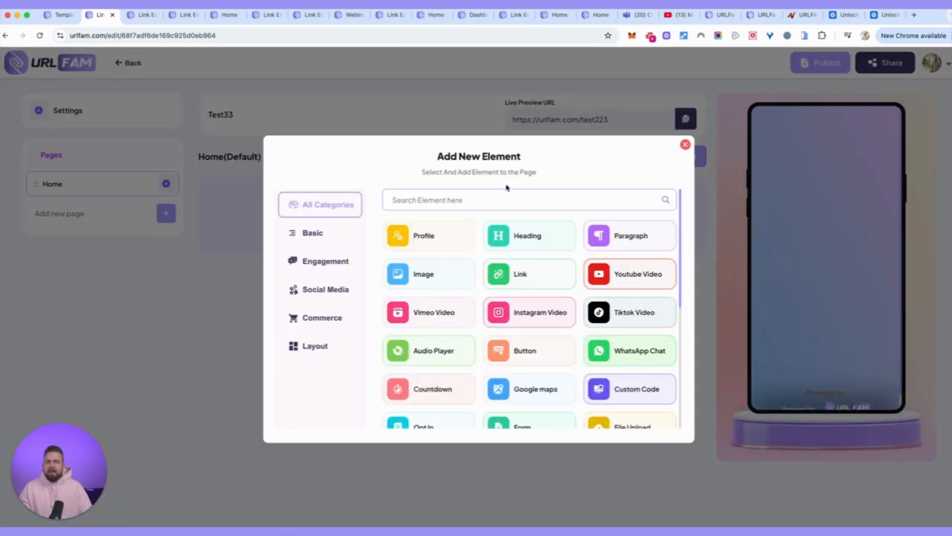
pyautogui.click(525, 240)
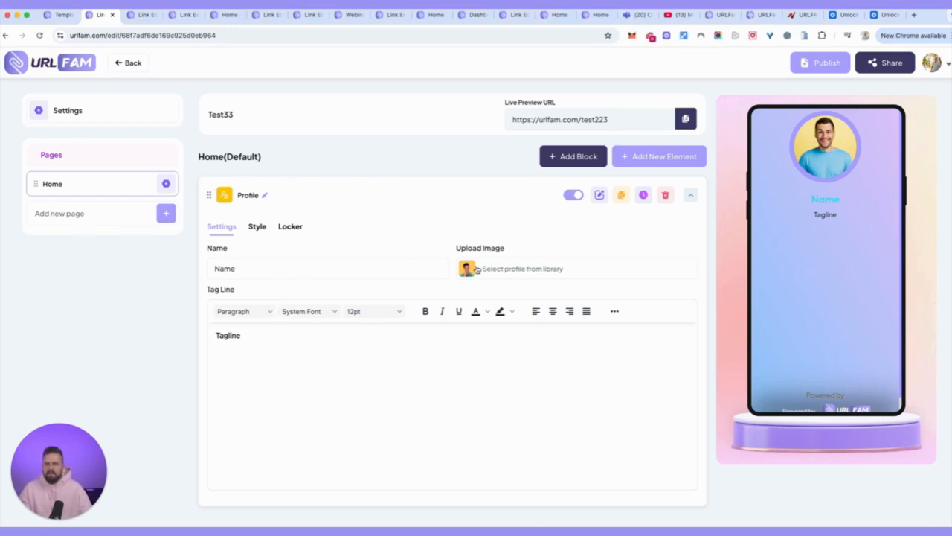
pyautogui.click(476, 270)
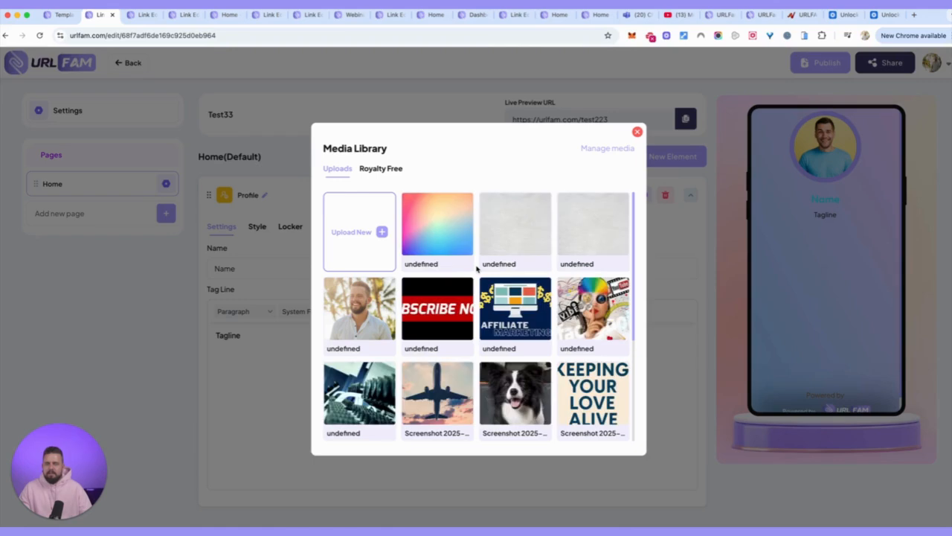
pyautogui.click(357, 313)
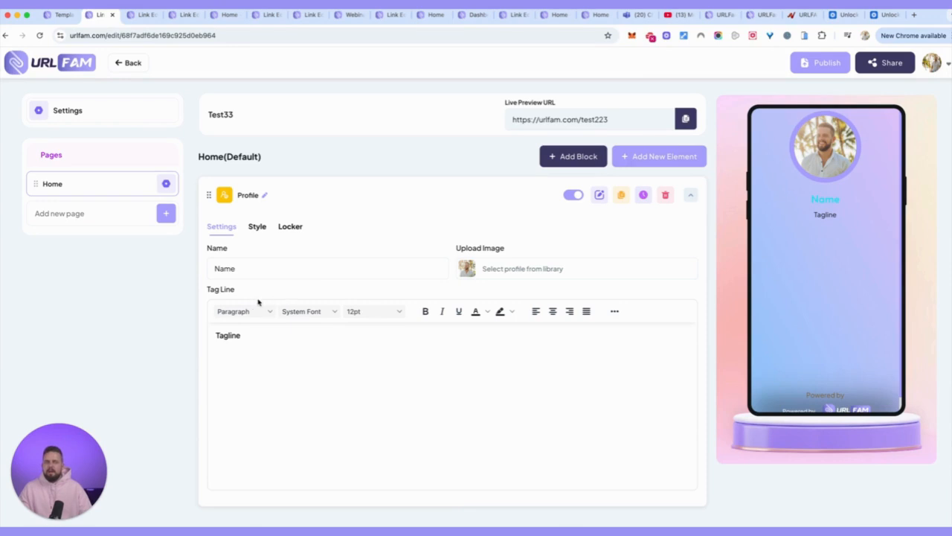
# Step: Enter the creator's name and replace the Tagline placeholder with 'welcome!'
pyautogui.click(273, 271)
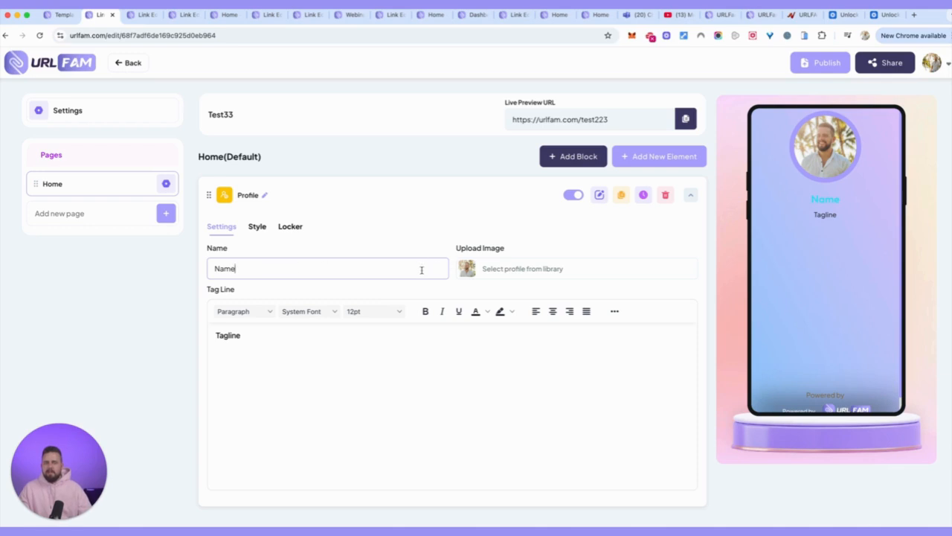
pyautogui.write('Luke')
pyautogui.press('Tab')
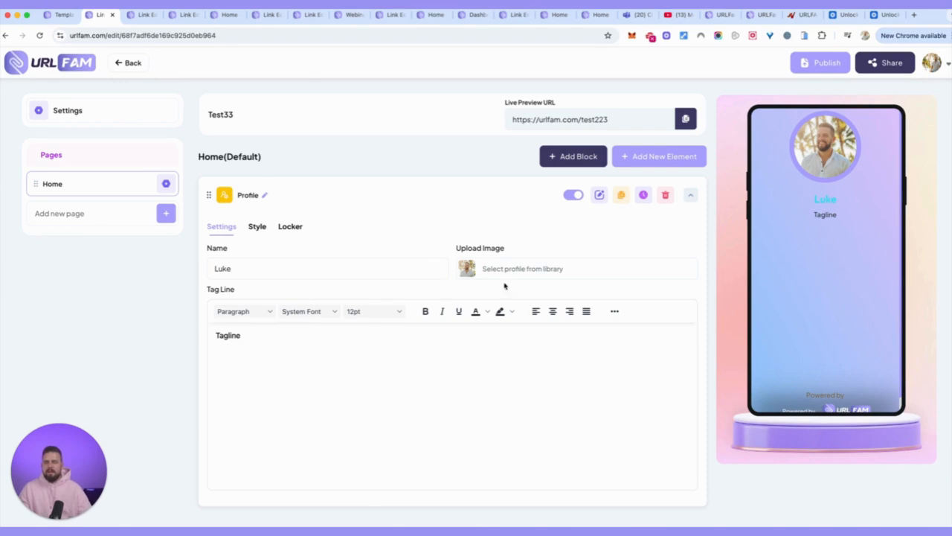
pyautogui.moveTo(242, 335); pyautogui.dragTo(214, 335)
pyautogui.write('welcome!')
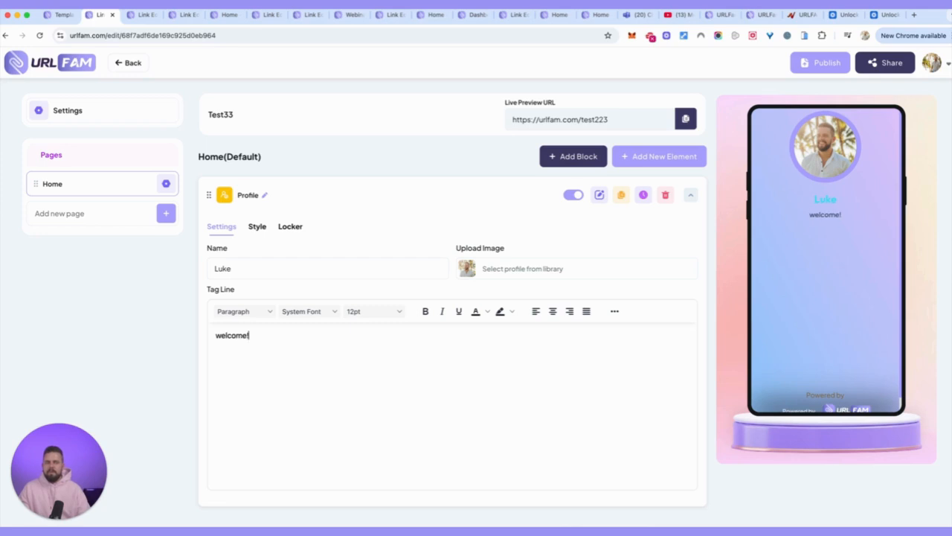
# Step: Add a Heading element to the Test33 page
pyautogui.click(665, 156)
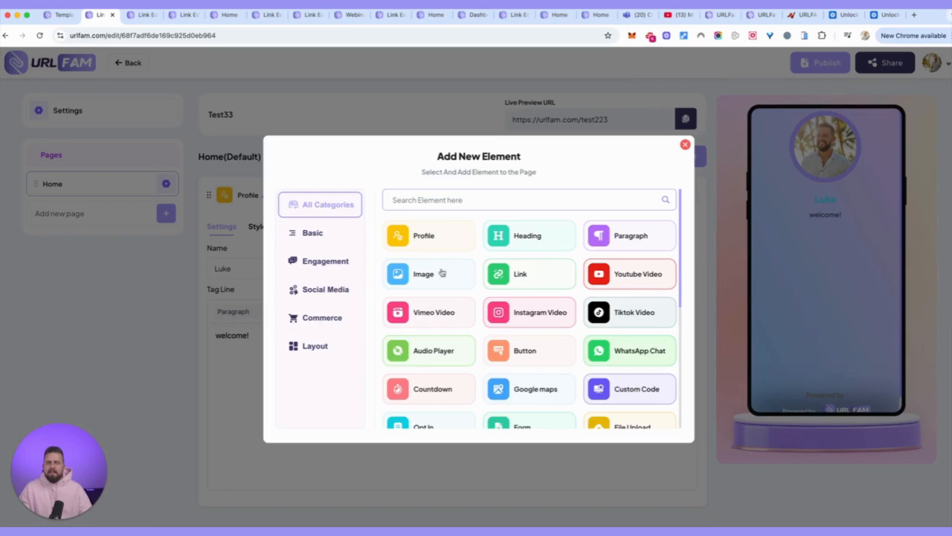
pyautogui.scroll(-2, 539, 284)
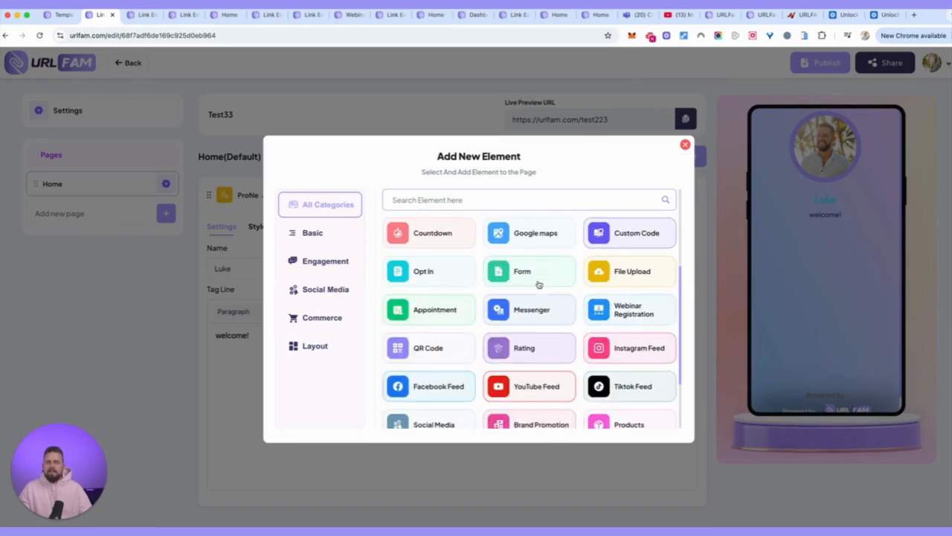
pyautogui.scroll(-1, 539, 284)
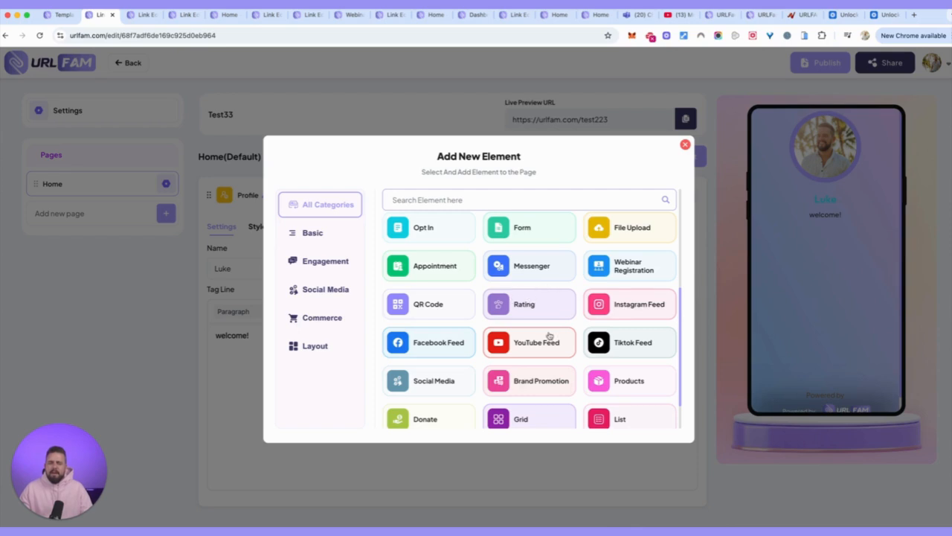
pyautogui.scroll(-1, 552, 337)
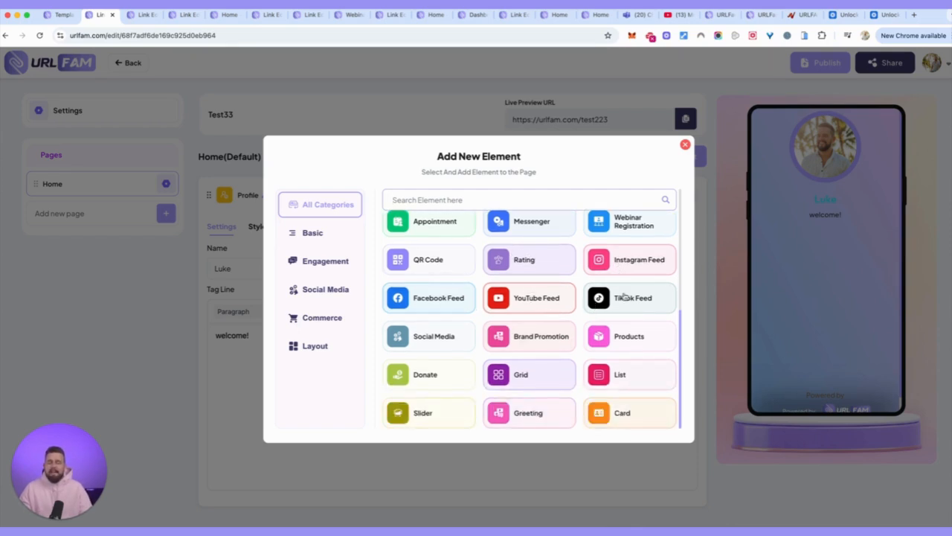
pyautogui.scroll(5, 614, 319)
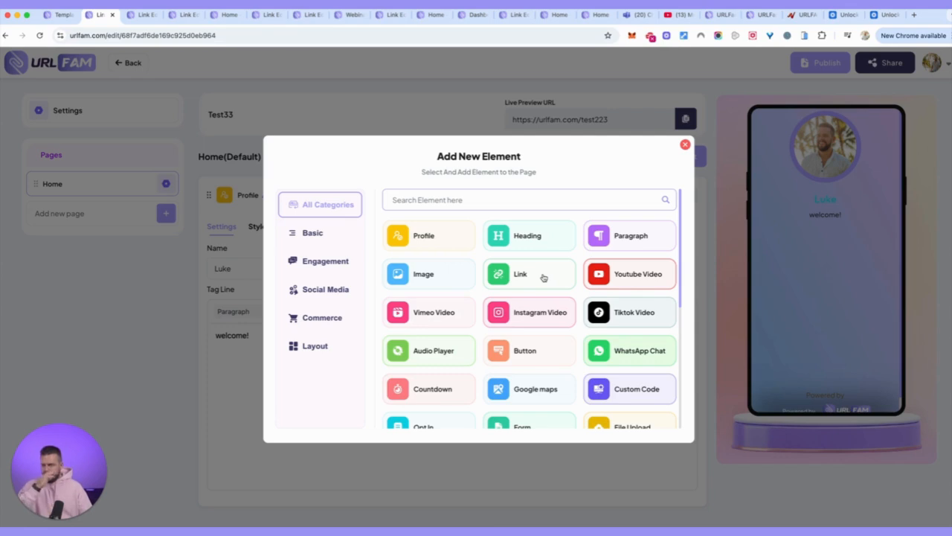
pyautogui.click(523, 250)
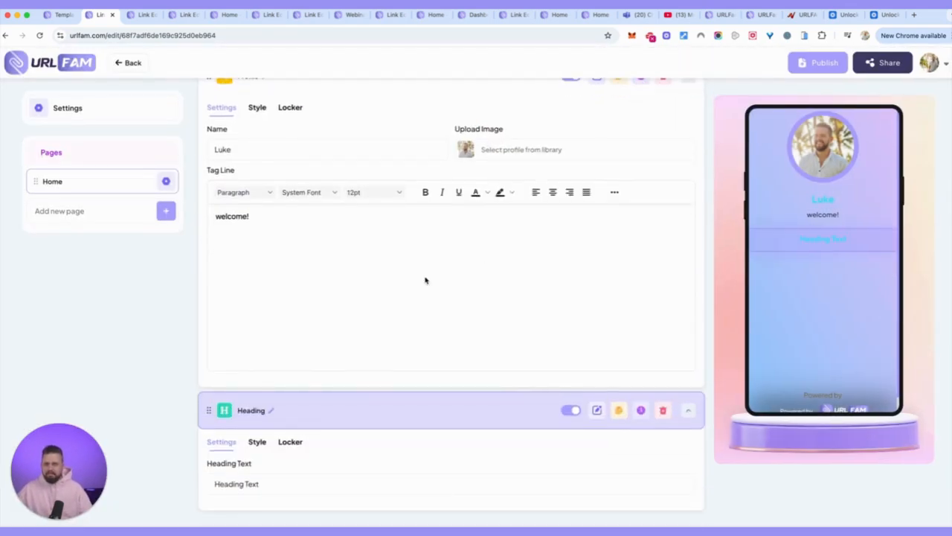
# Step: Add a Paragraph element below it
pyautogui.scroll(3, 522, 325)
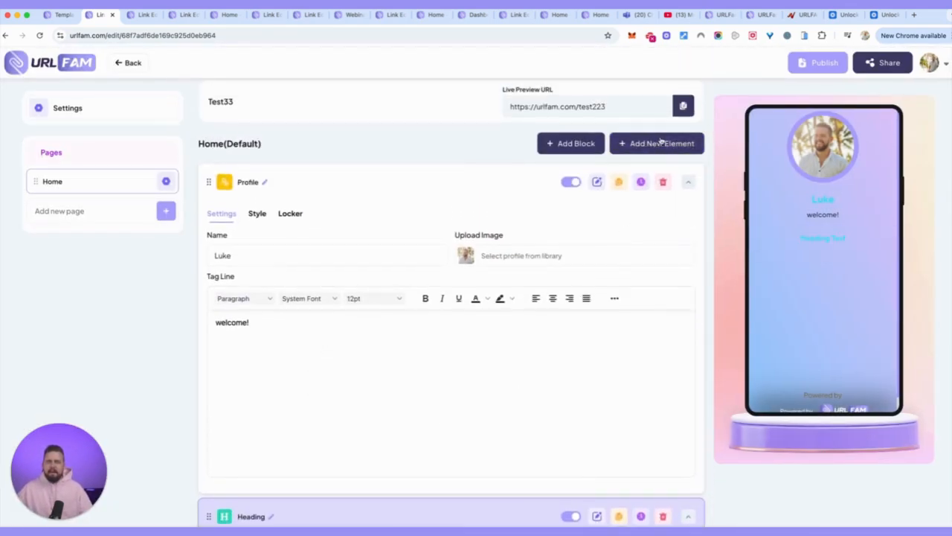
pyautogui.click(653, 145)
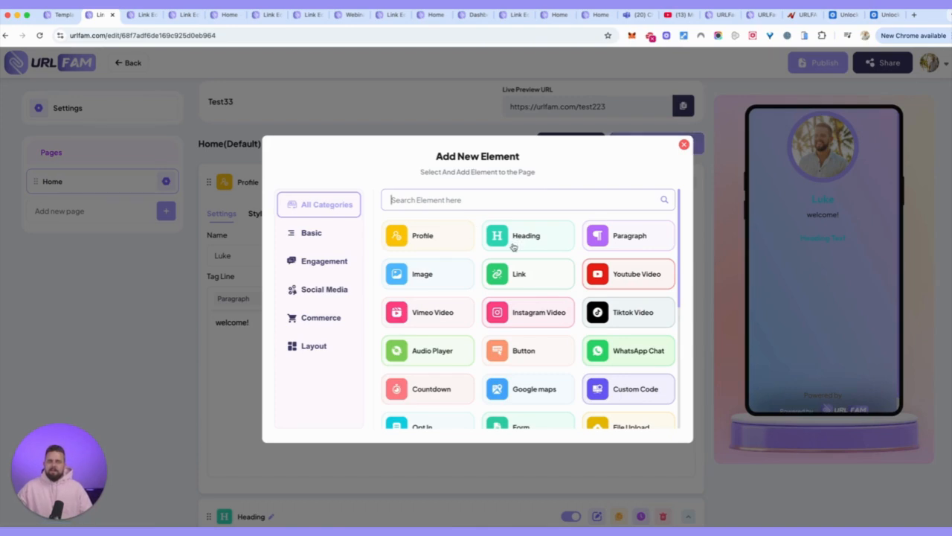
pyautogui.click(613, 236)
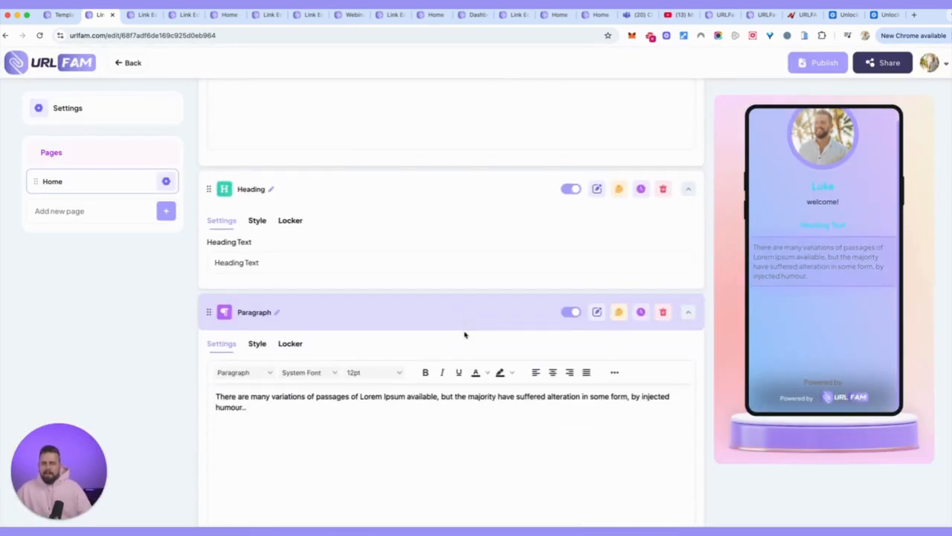
# Step: Browse the element list again, then search 'fi' to show Profile and File Upload
pyautogui.scroll(5, 486, 270)
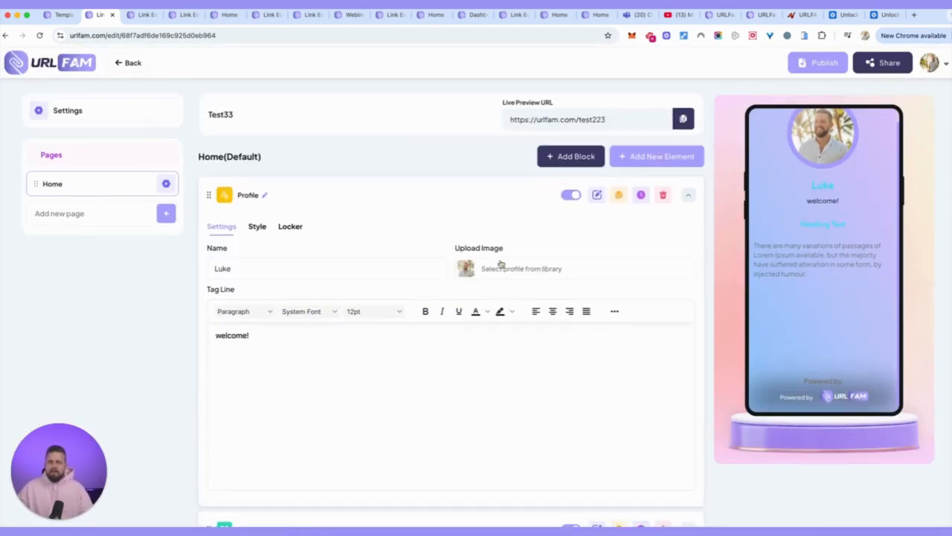
pyautogui.click(649, 157)
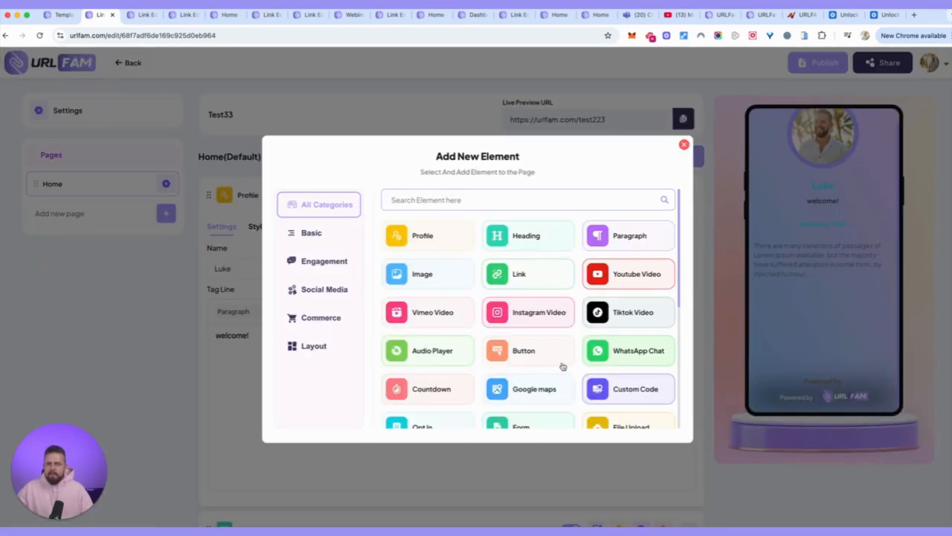
pyautogui.scroll(-2, 529, 379)
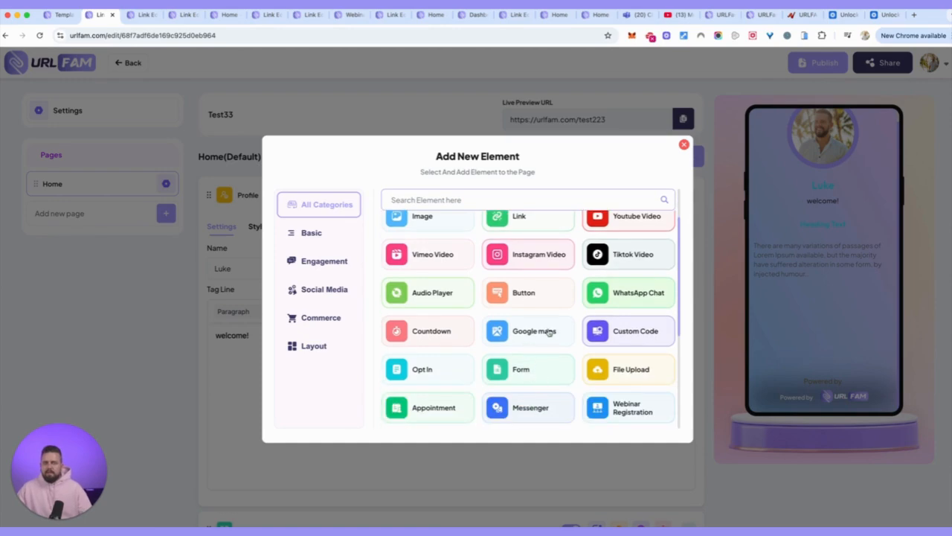
pyautogui.click(683, 145)
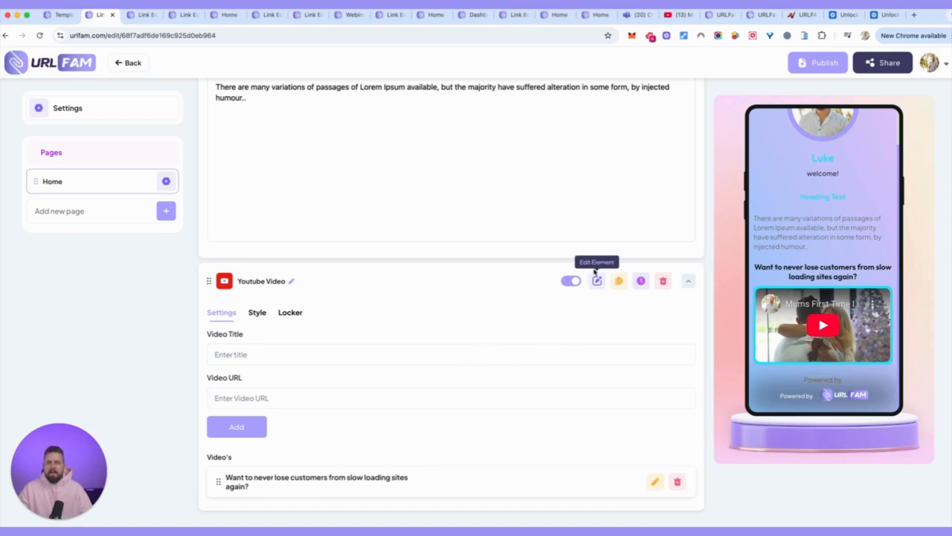
pyautogui.scroll(10, 598, 278)
pyautogui.click(667, 146)
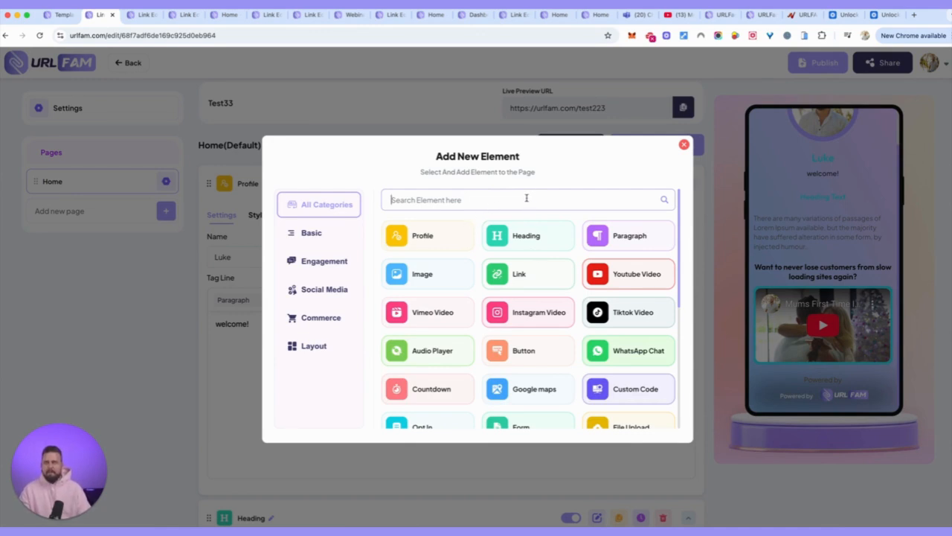
pyautogui.write('fi')
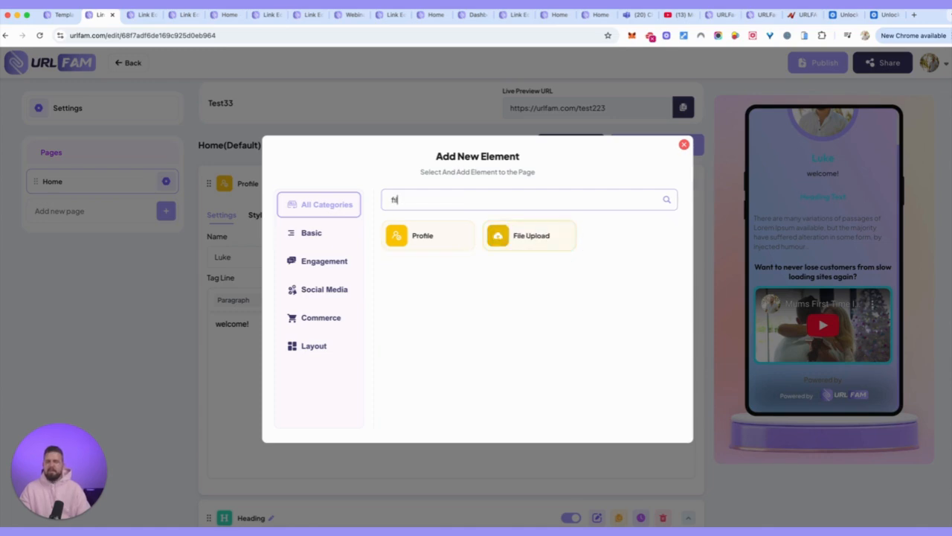
# Step: Add a File Upload element with download button text 'Download top 10 tips HERE'
pyautogui.click(502, 237)
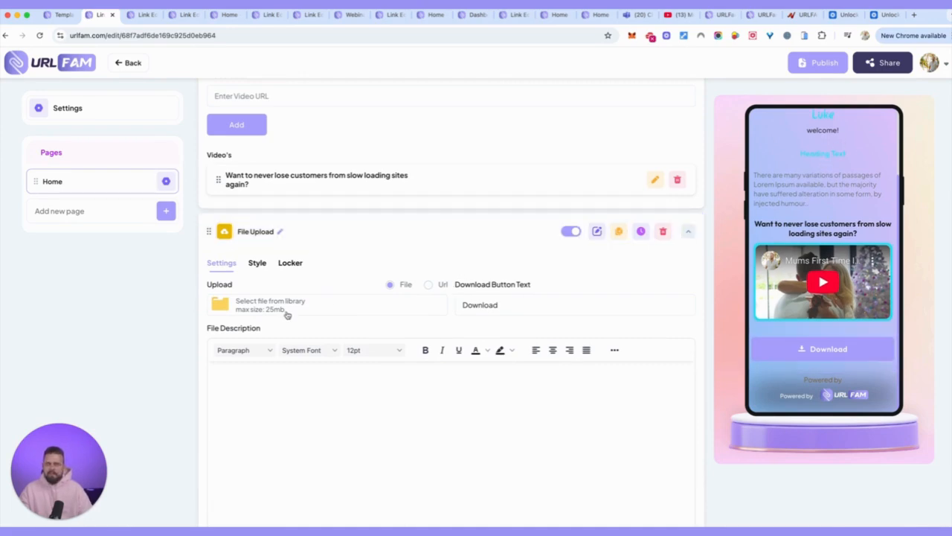
pyautogui.click(527, 306)
pyautogui.write('top 10 ti')
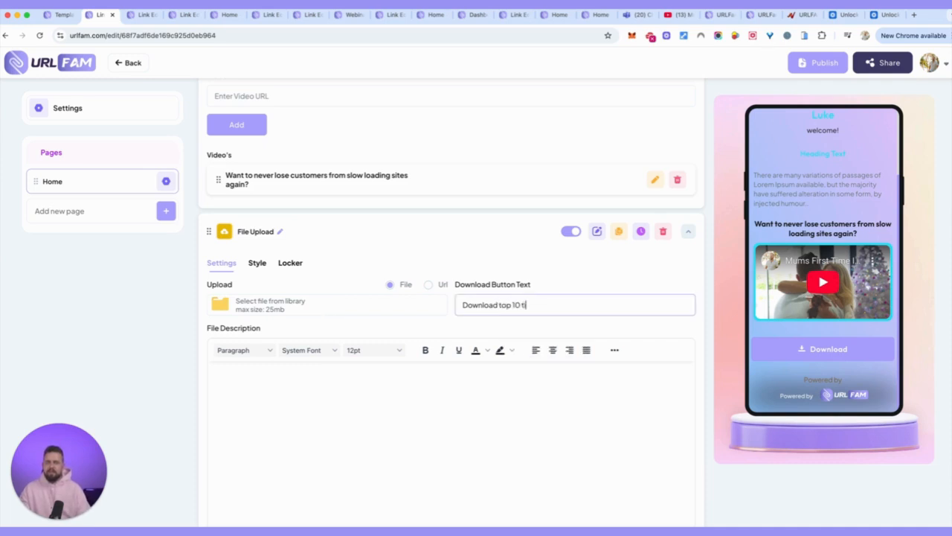
pyautogui.write('ps')
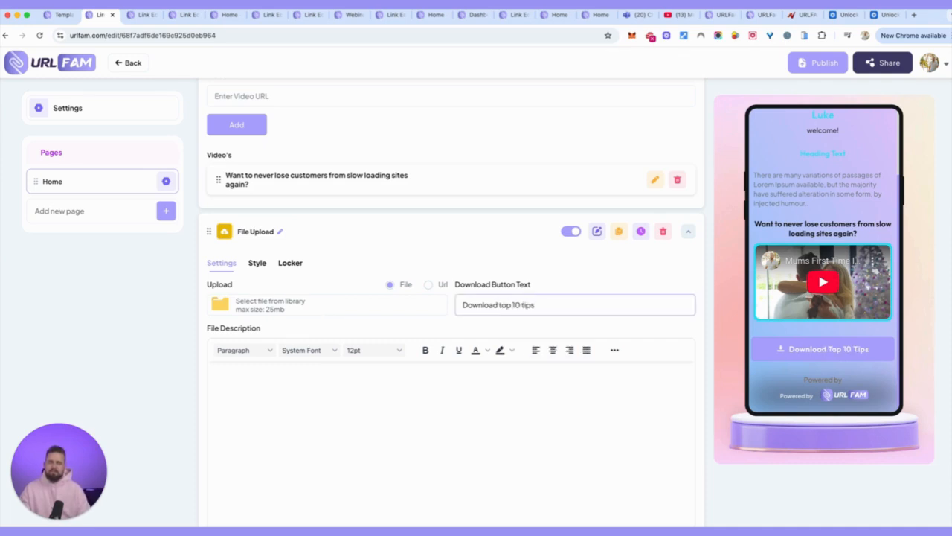
pyautogui.write(' HERE')
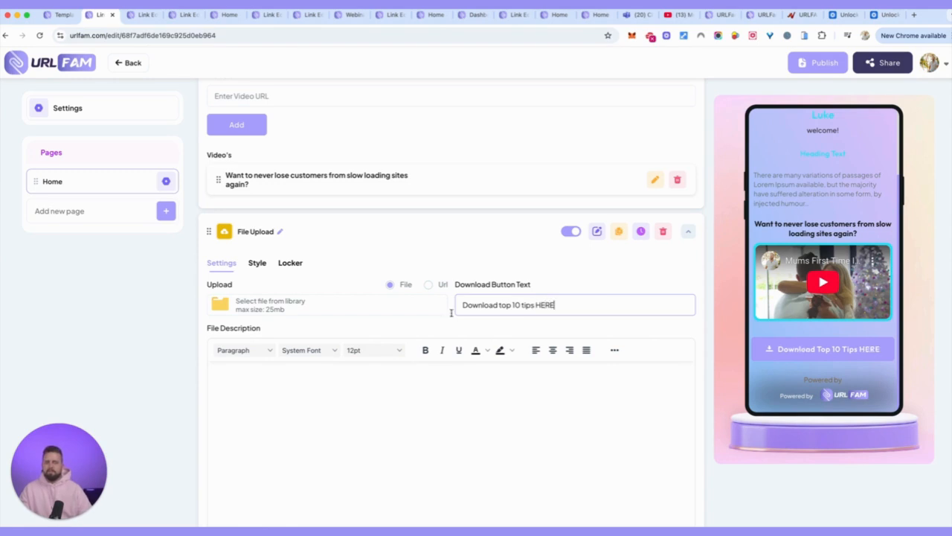
pyautogui.scroll(-1, 370, 368)
# Step: Write a file description offering the FREE 10 simple steps to a faster website
pyautogui.click(368, 364)
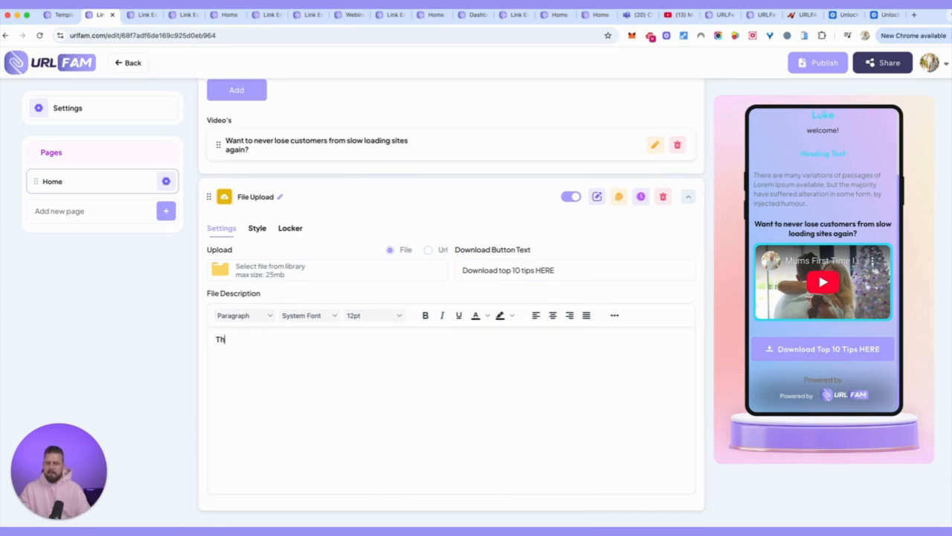
pyautogui.write('This is th')
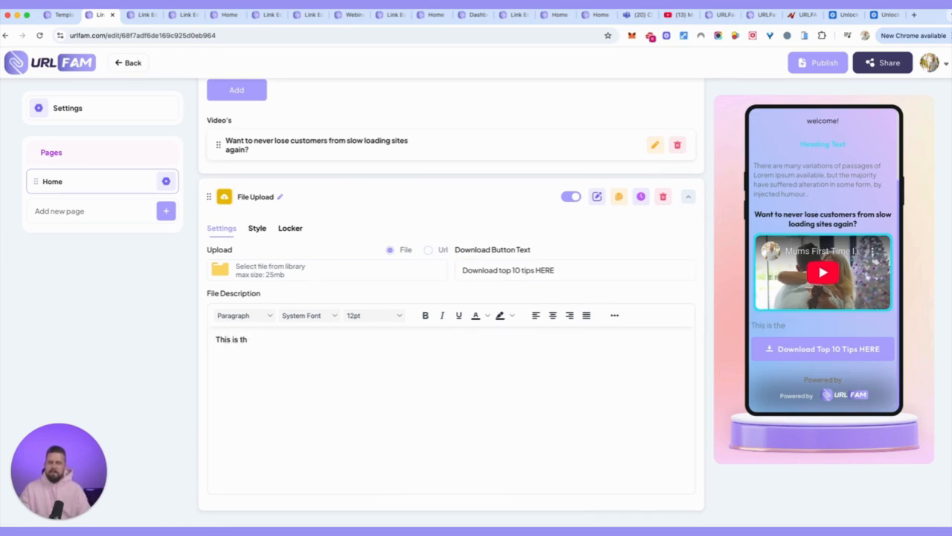
pyautogui.press('BackSpace')
pyautogui.press('BackSpace')
pyautogui.write('your chja')
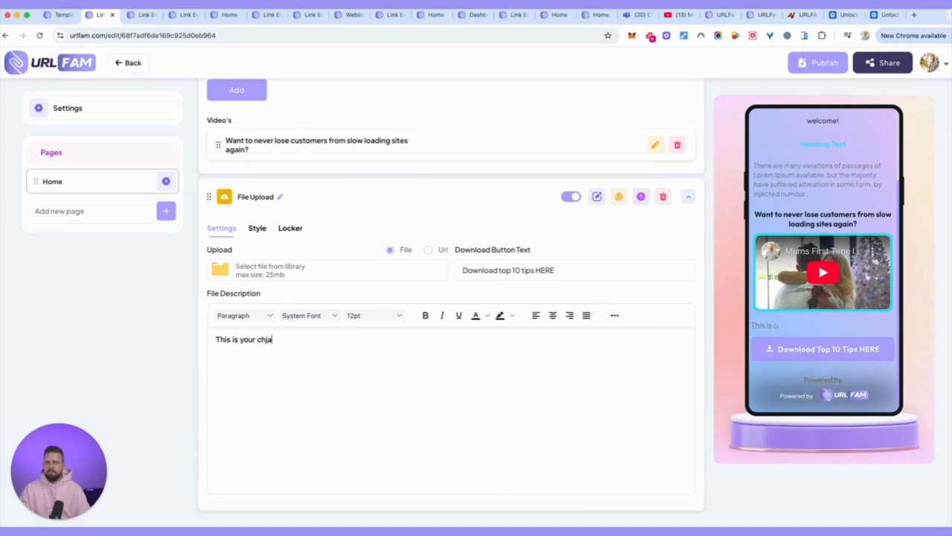
pyautogui.press('BackSpace')
pyautogui.press('BackSpace')
pyautogui.write('ance to get my FREE 10')
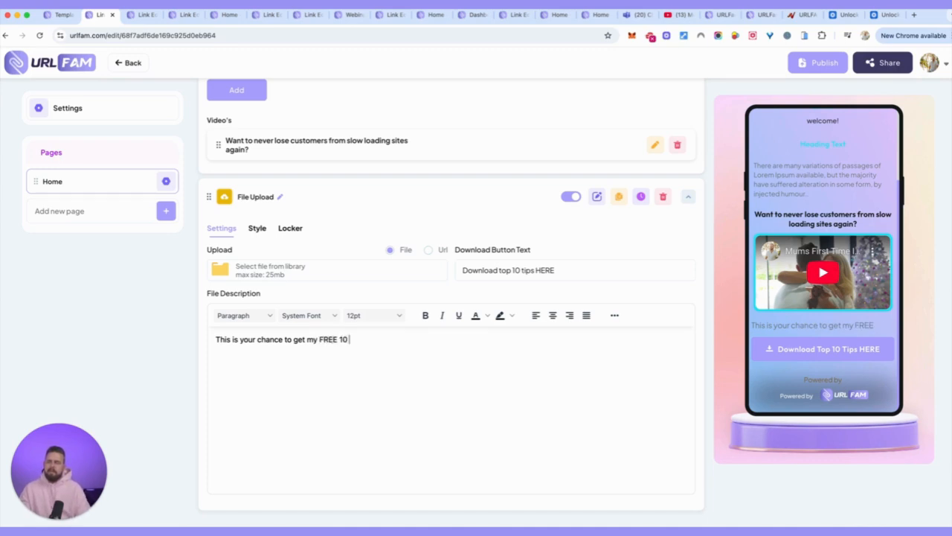
pyautogui.write(' simple steps ')
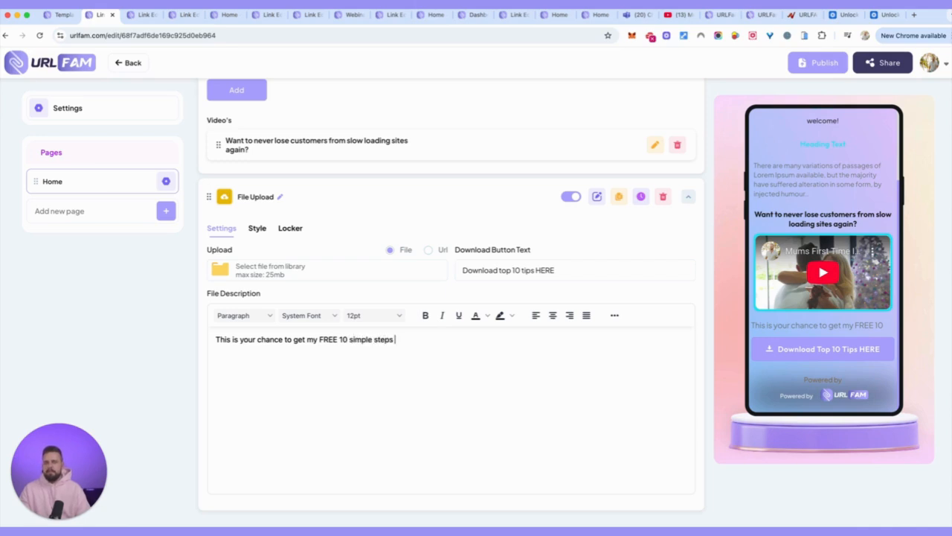
pyautogui.write('to makign your website f')
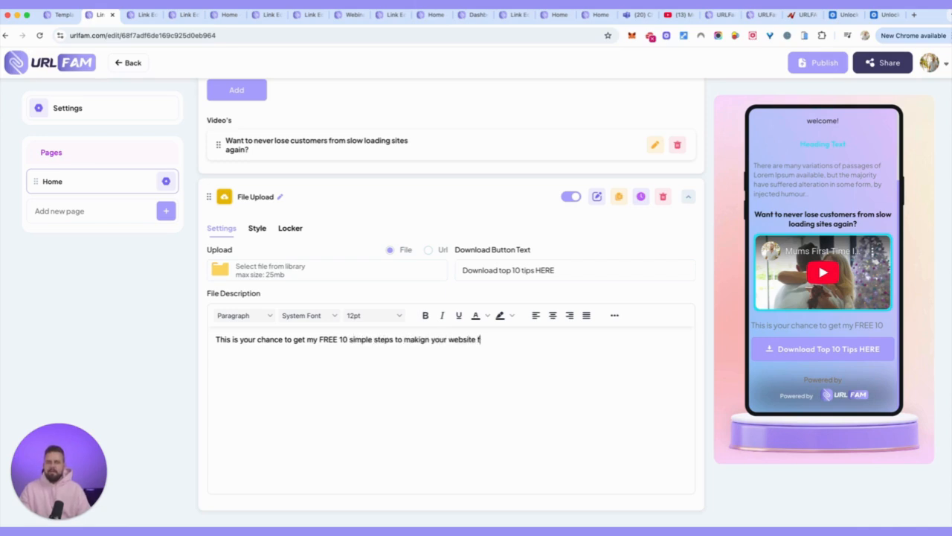
pyautogui.write('aster')
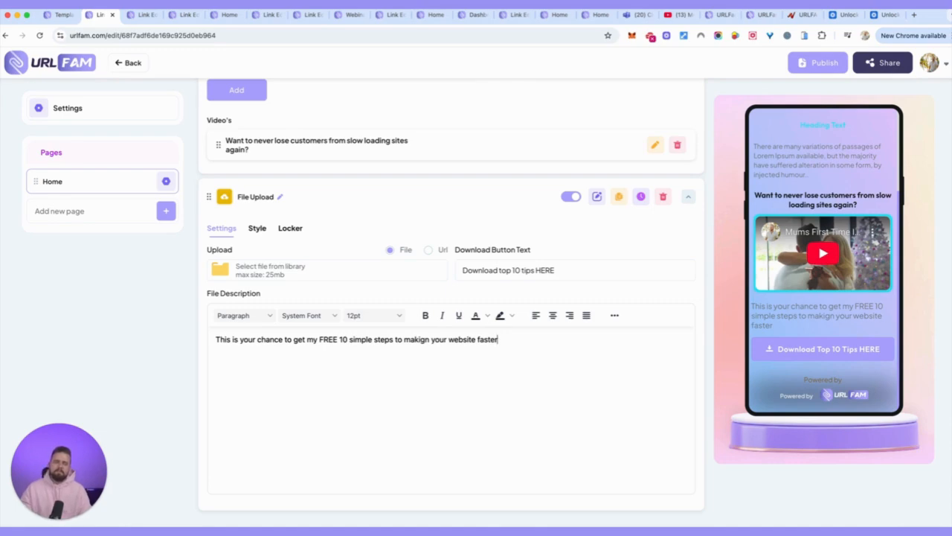
pyautogui.write('... you nee')
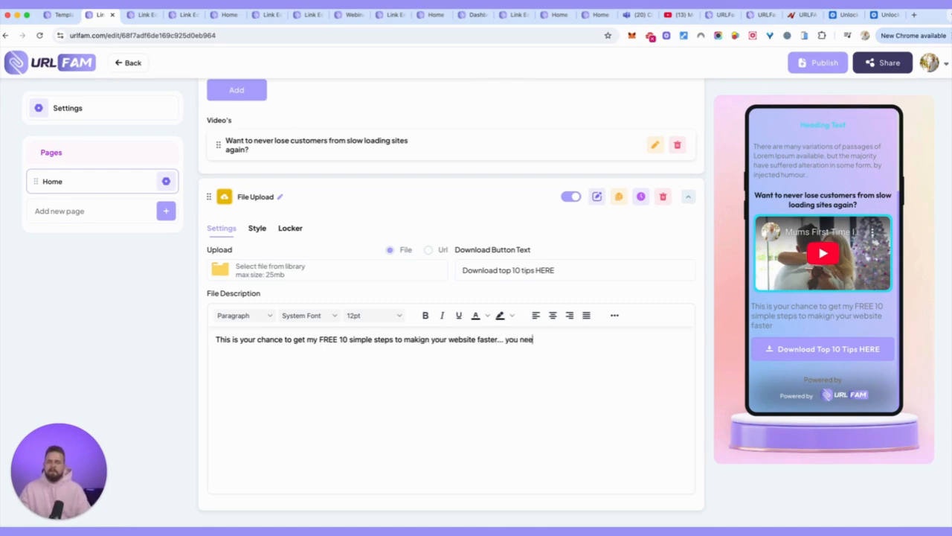
pyautogui.write('d to act now though a')
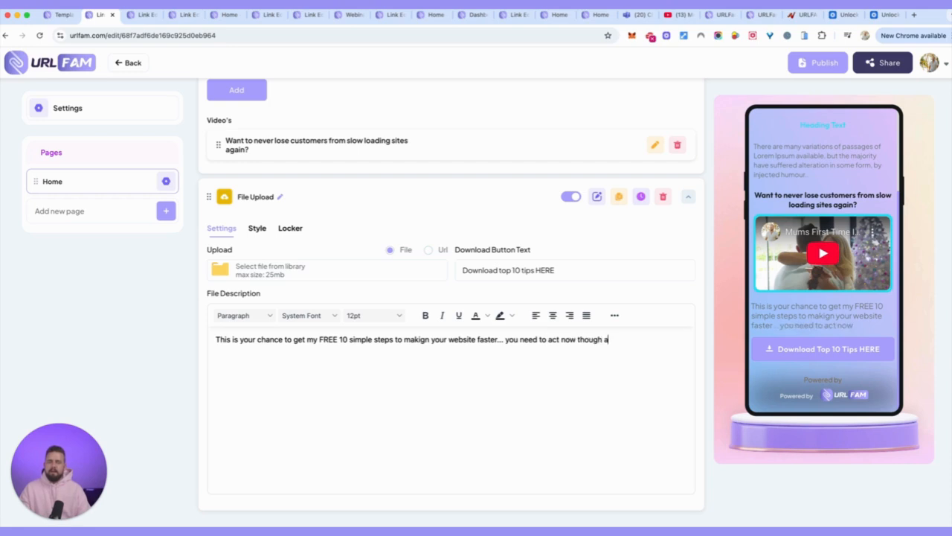
pyautogui.write("s it's only for 100")
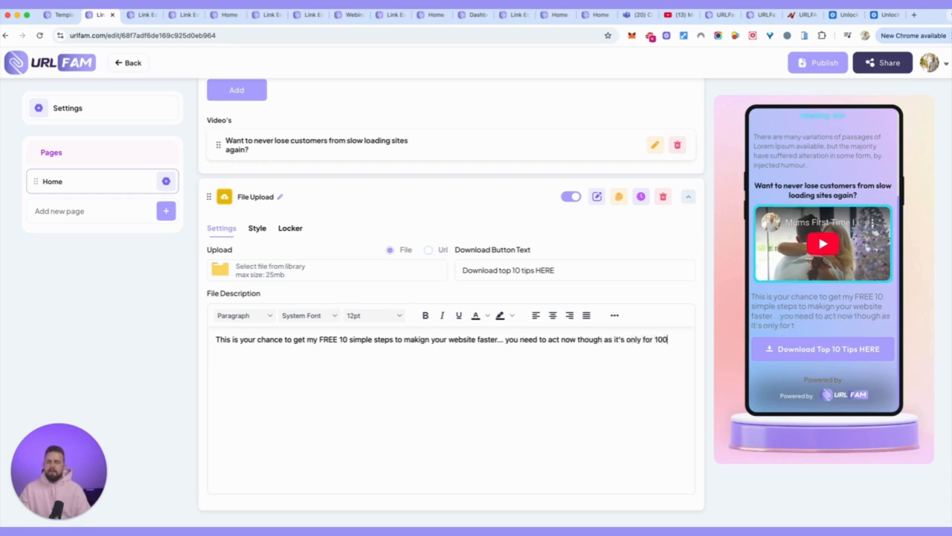
pyautogui.write(' users.')
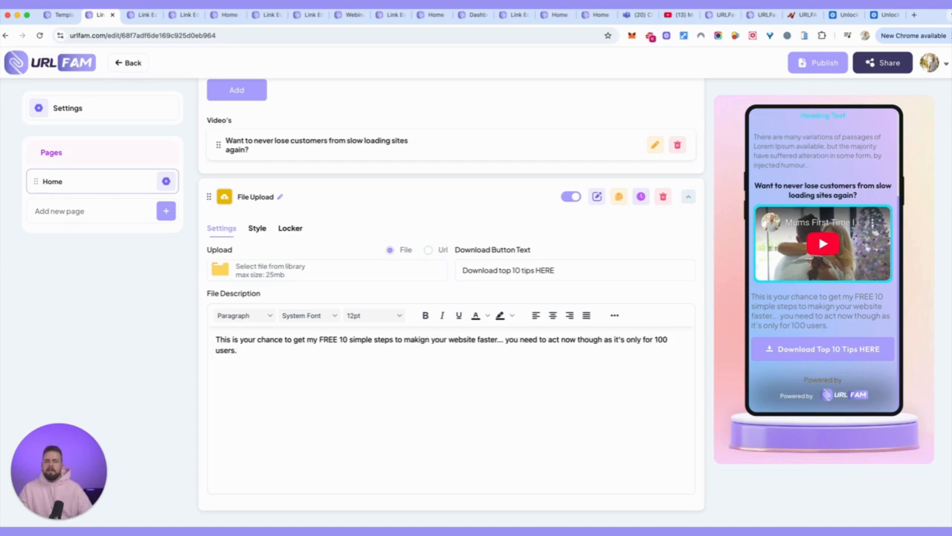
# Step: Centre the file description text and make it bold
pyautogui.moveTo(238, 351); pyautogui.dragTo(212, 342)
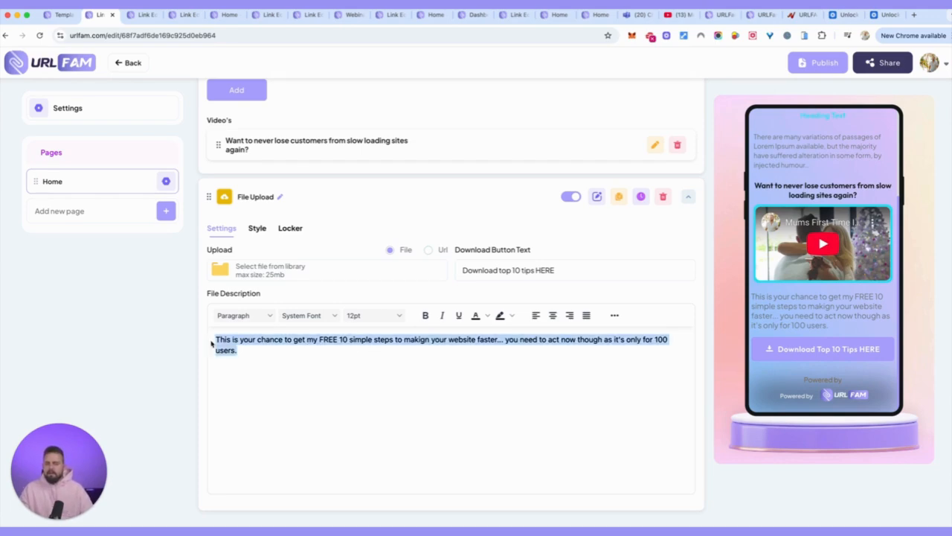
pyautogui.click(552, 315)
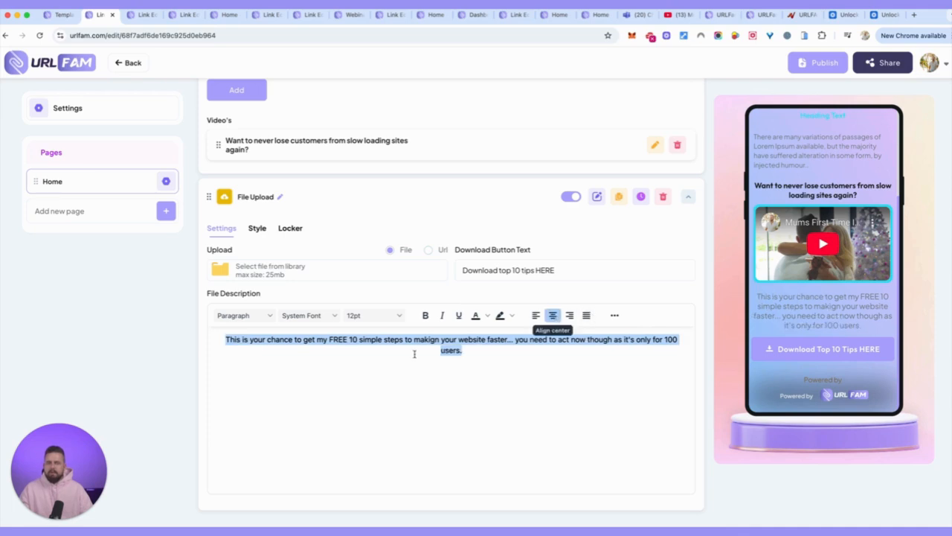
pyautogui.moveTo(478, 354); pyautogui.dragTo(227, 340)
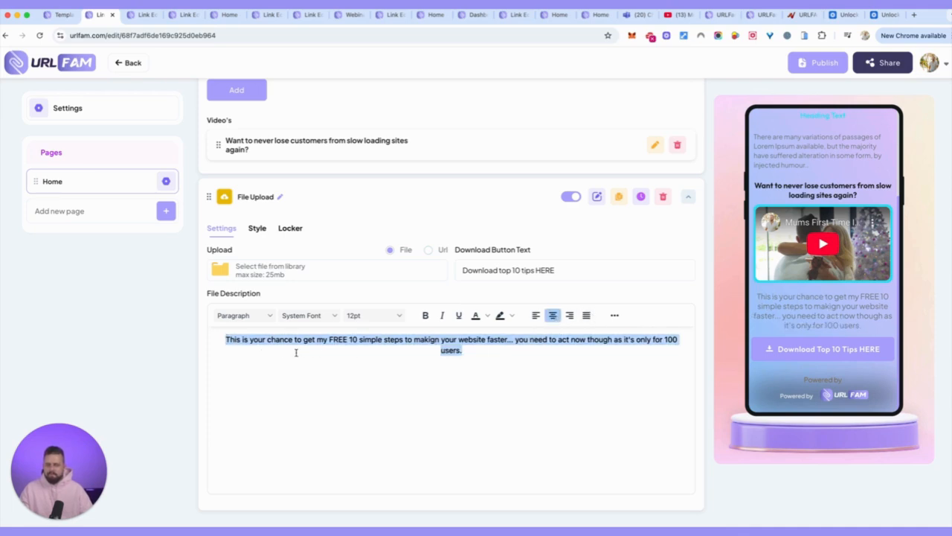
pyautogui.hotkey('ctrl', 'b')
pyautogui.click(465, 394)
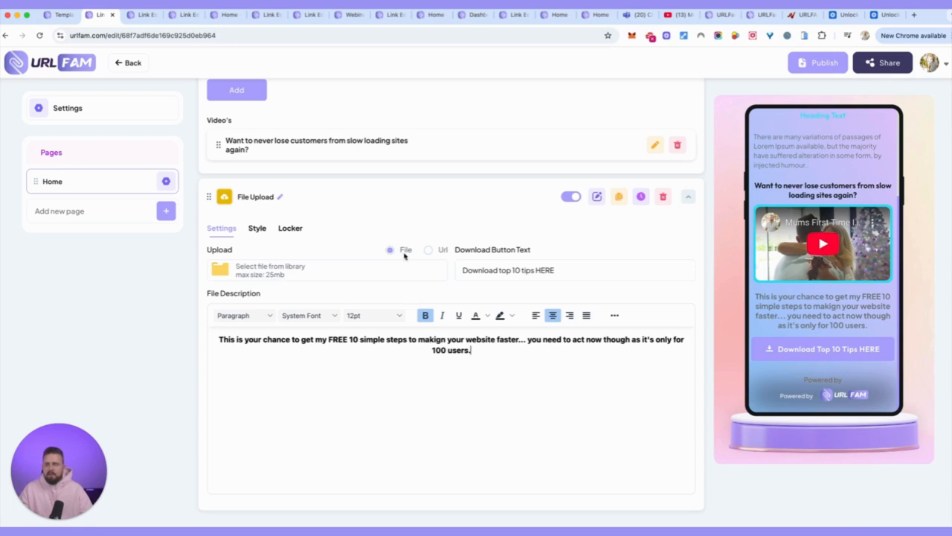
# Step: Activate the download locker with OPT-IN Form as the unlock type
pyautogui.click(282, 229)
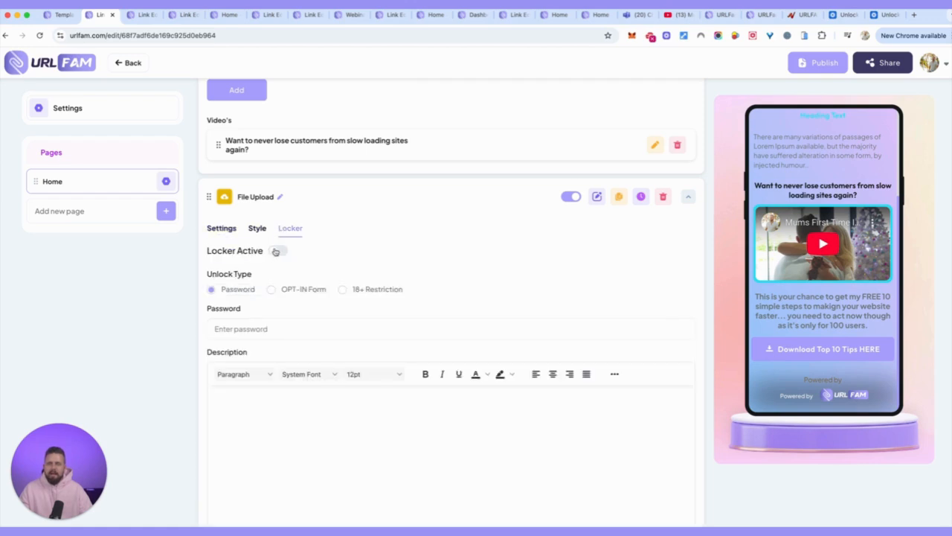
pyautogui.click(276, 250)
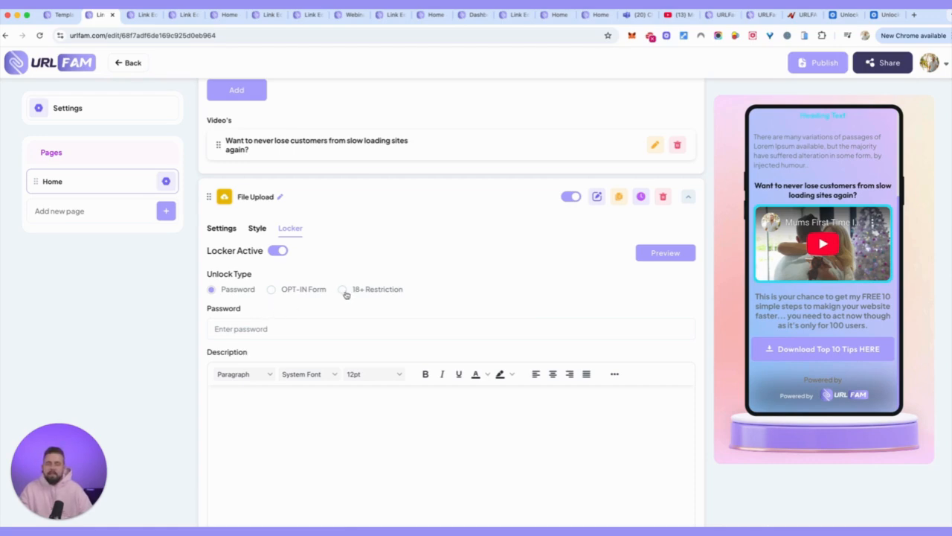
pyautogui.click(273, 290)
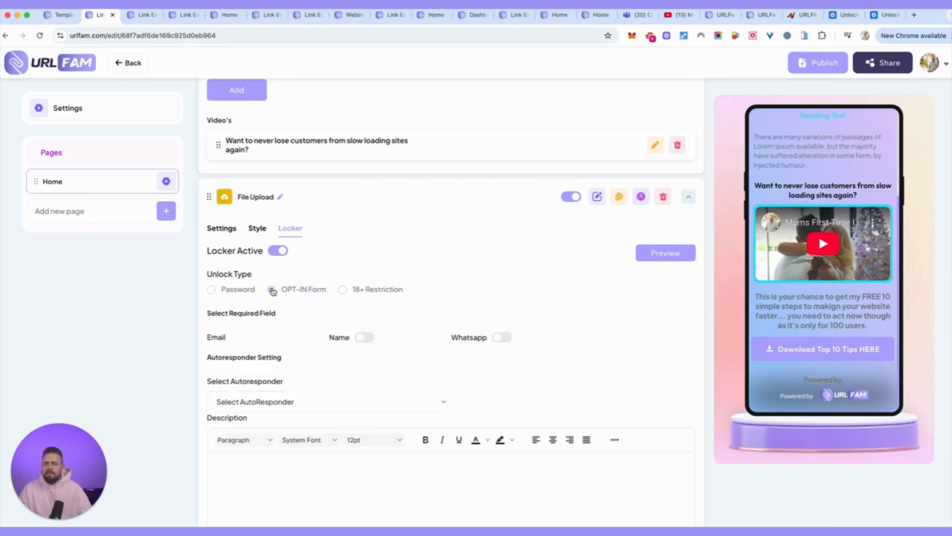
pyautogui.scroll(-3, 275, 294)
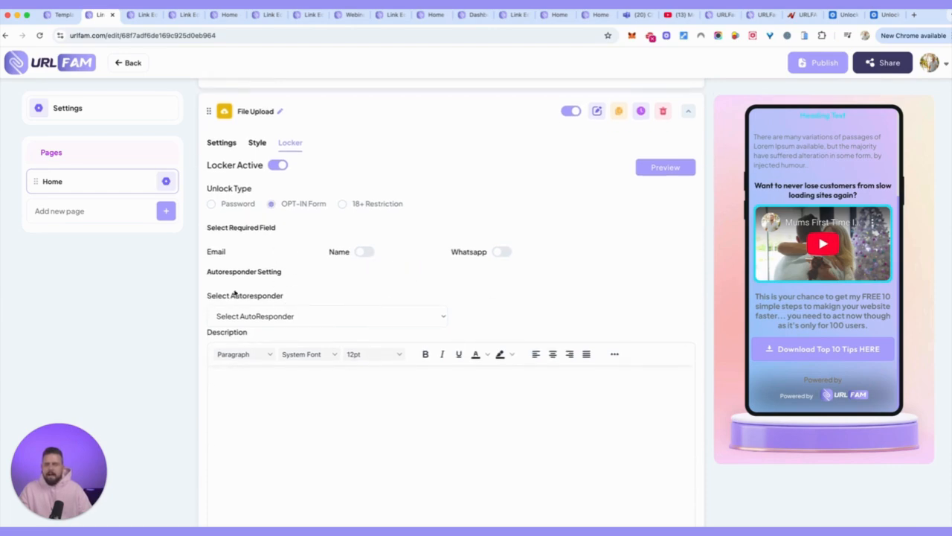
pyautogui.click(349, 316)
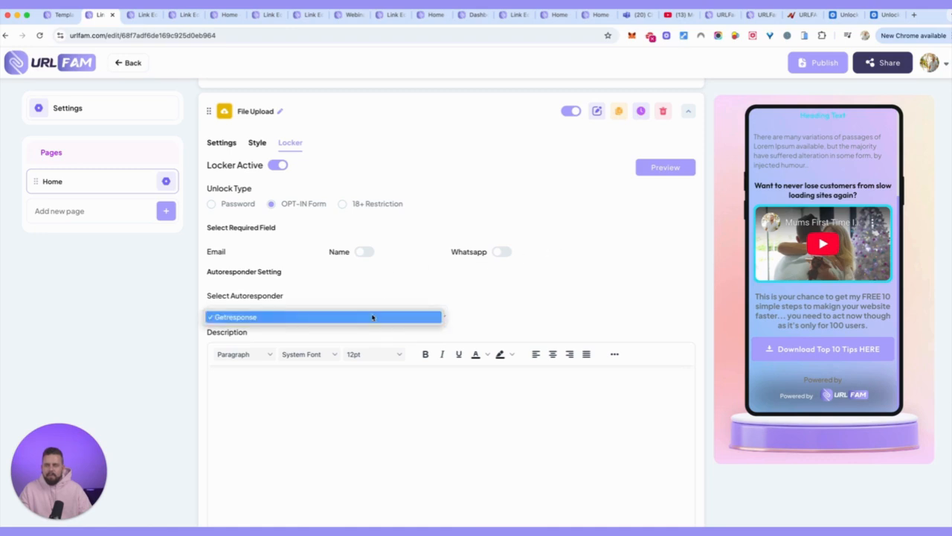
pyautogui.click(541, 261)
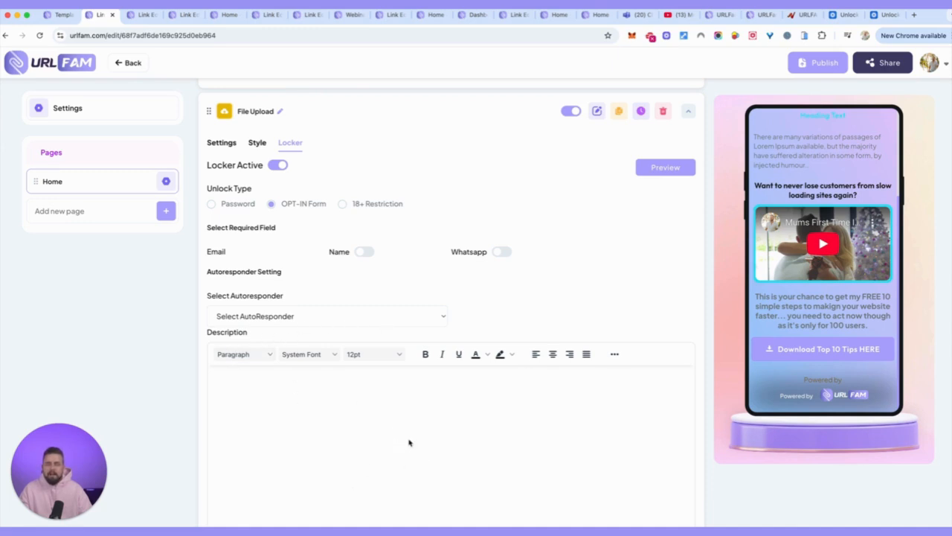
# Step: Save and confirm the locker settings, then switch to the account dashboard
pyautogui.write('v')
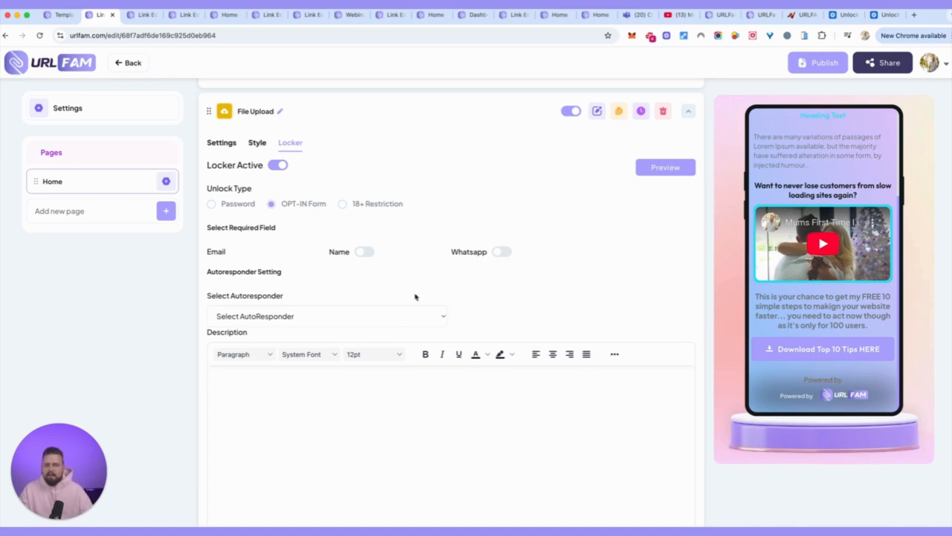
pyautogui.scroll(-2, 357, 294)
pyautogui.click(243, 496)
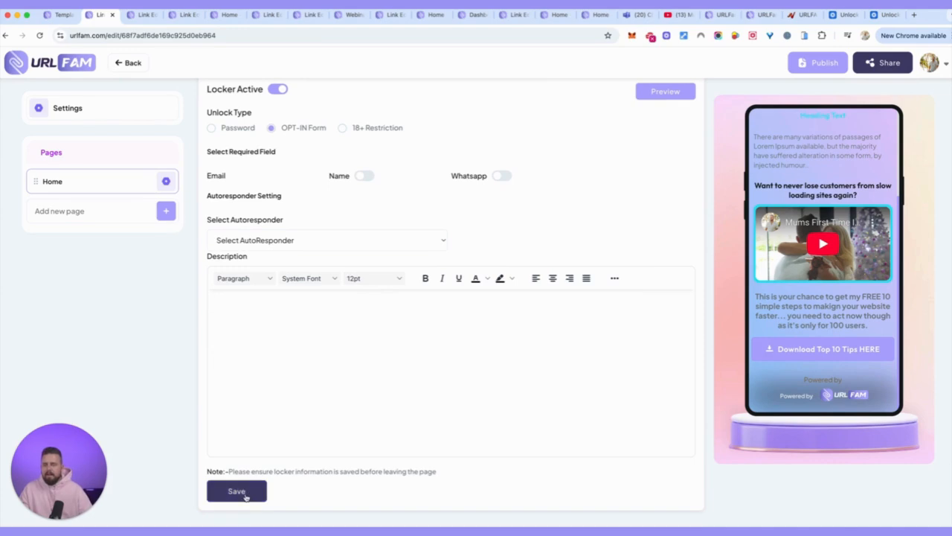
pyautogui.click(236, 494)
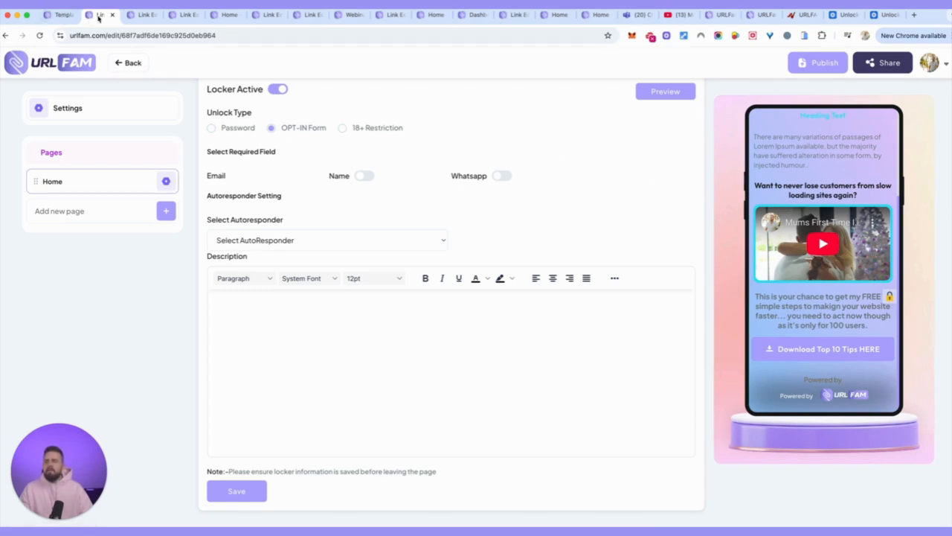
pyautogui.click(59, 14)
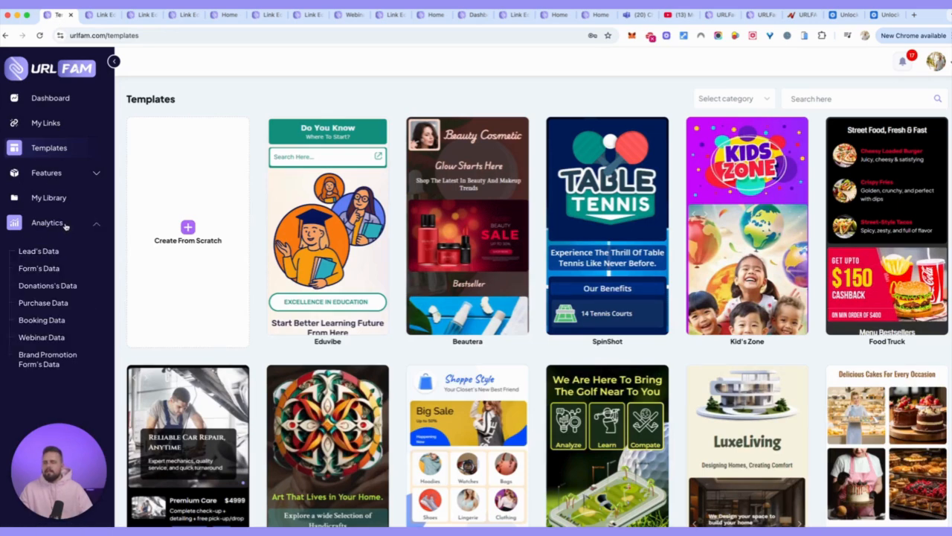
# Step: Review the All Leads table's Link Name and lead sources, then return to the Test33 editor
pyautogui.click(46, 253)
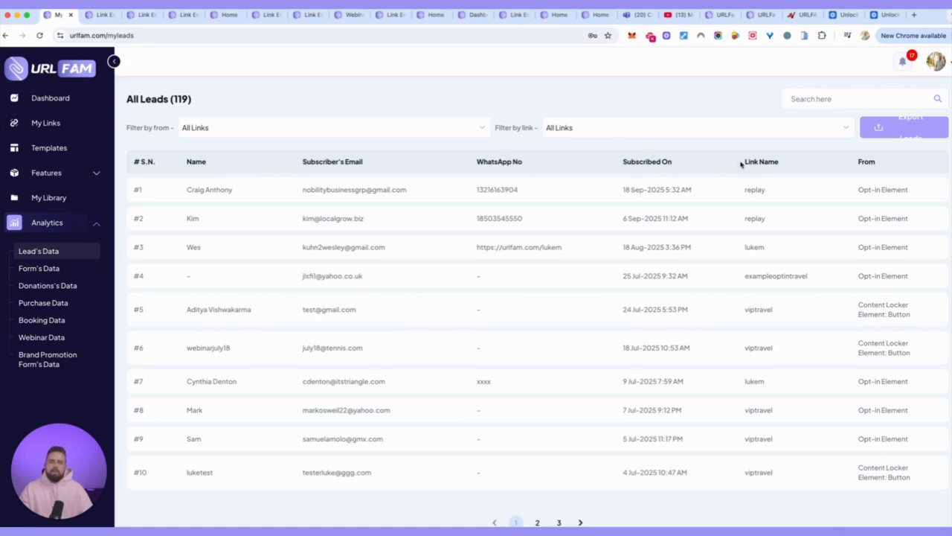
pyautogui.moveTo(744, 165); pyautogui.dragTo(781, 164)
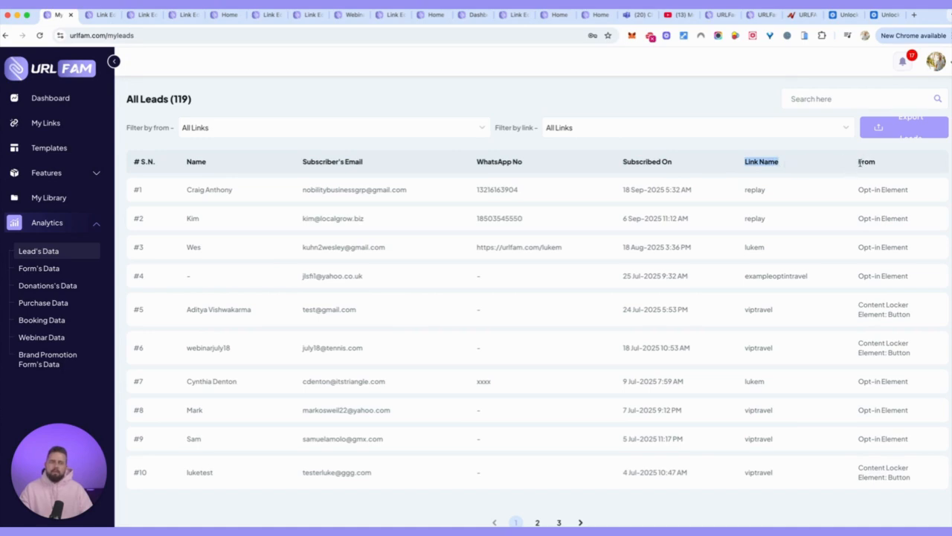
pyautogui.moveTo(860, 191); pyautogui.dragTo(890, 192)
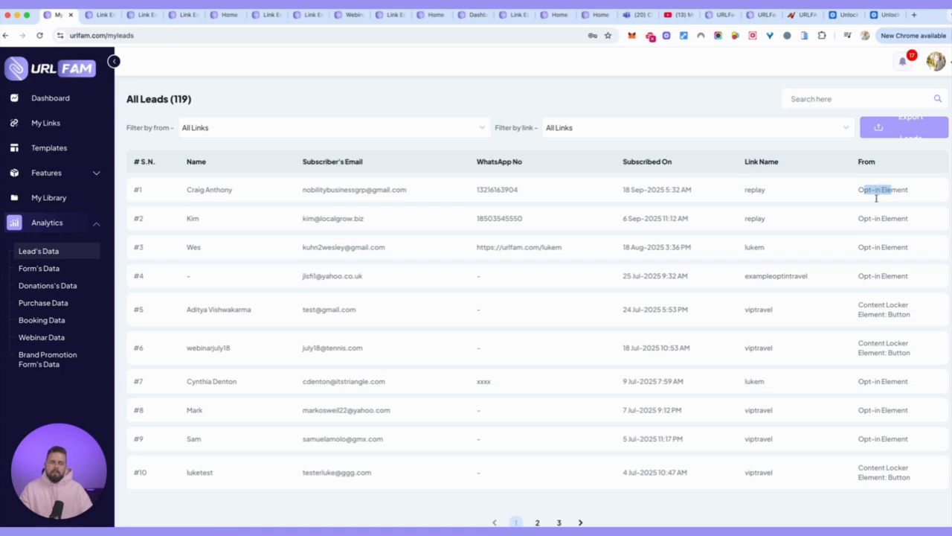
pyautogui.moveTo(863, 314); pyautogui.dragTo(913, 314)
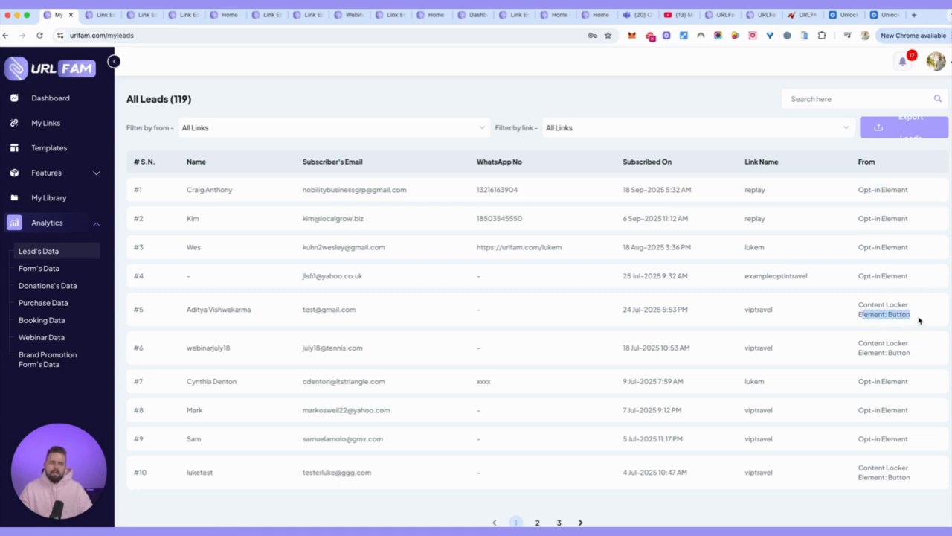
pyautogui.click(98, 15)
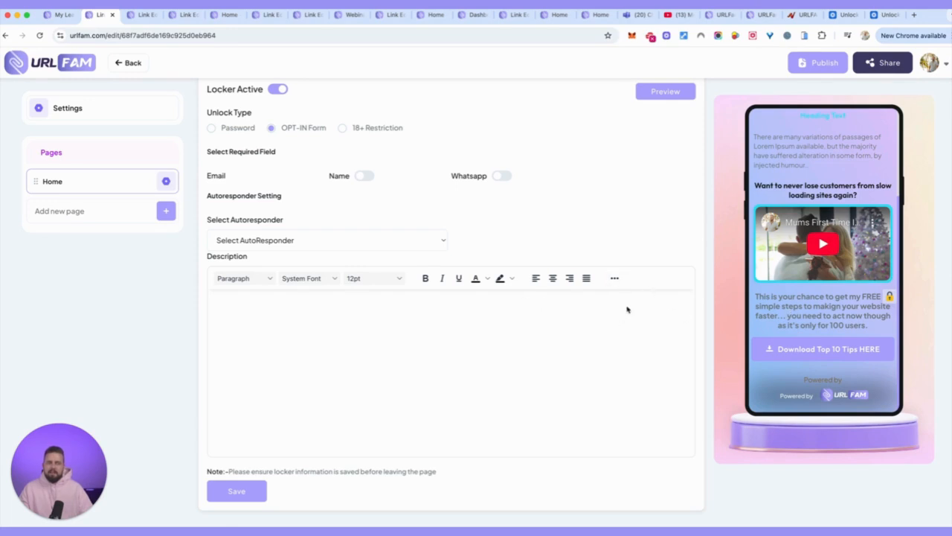
# Step: Change the page's primary colour in Appearance settings from #2BDCF0 to #000000
pyautogui.scroll(15, 627, 310)
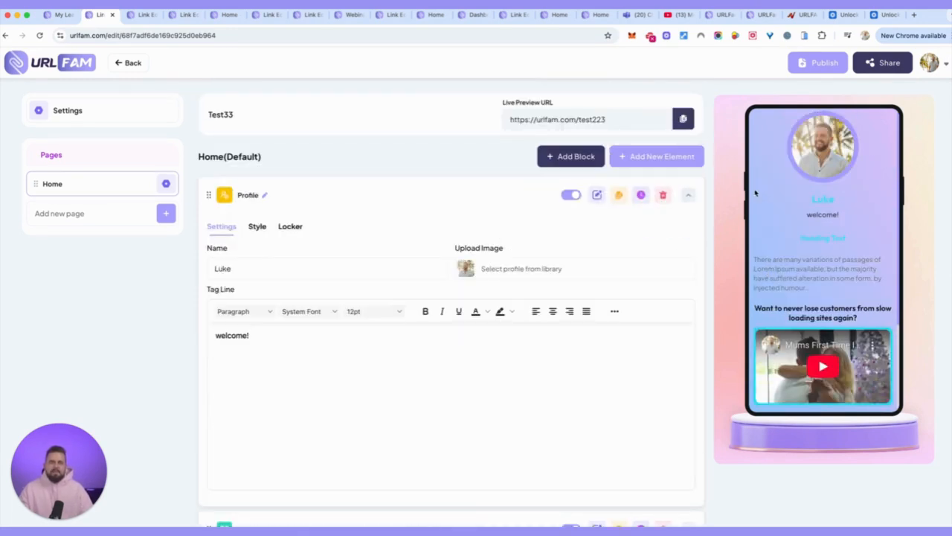
pyautogui.click(141, 115)
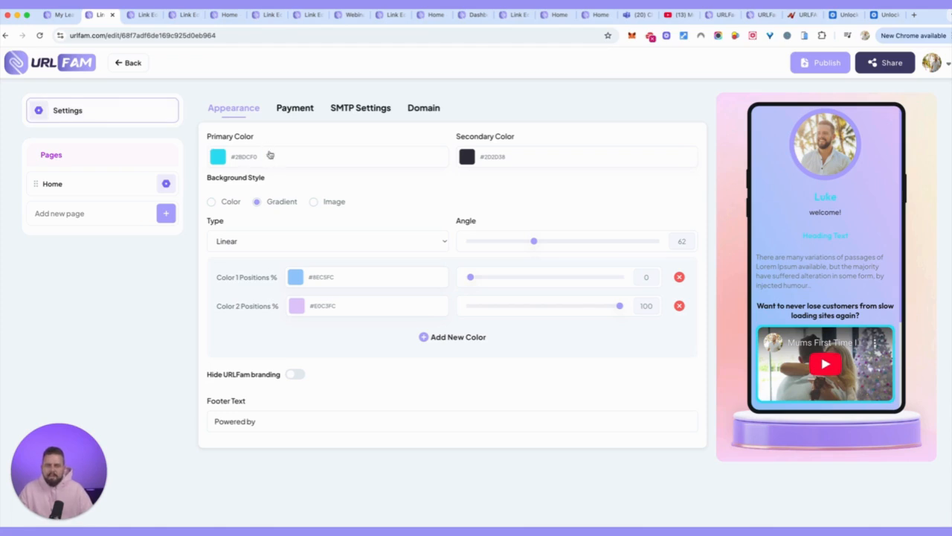
pyautogui.click(217, 158)
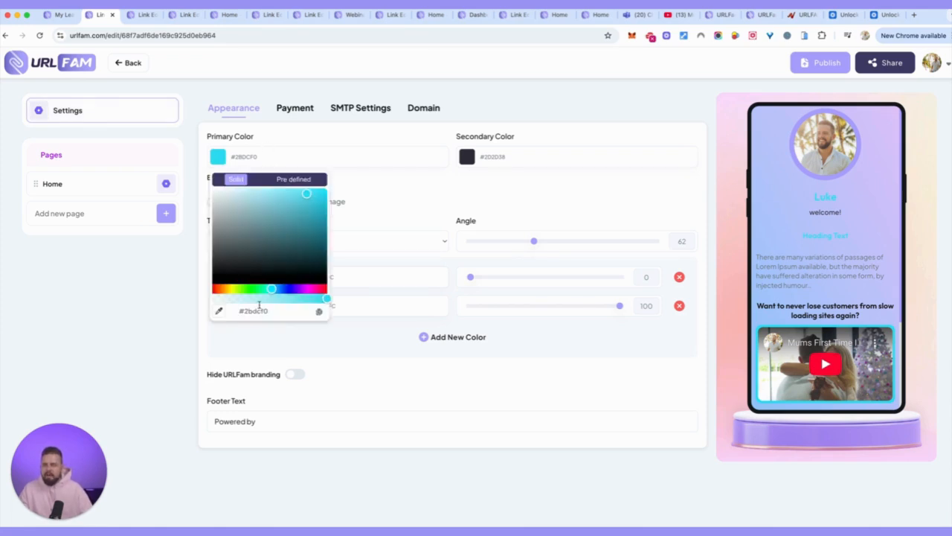
pyautogui.moveTo(270, 230); pyautogui.dragTo(155, 303)
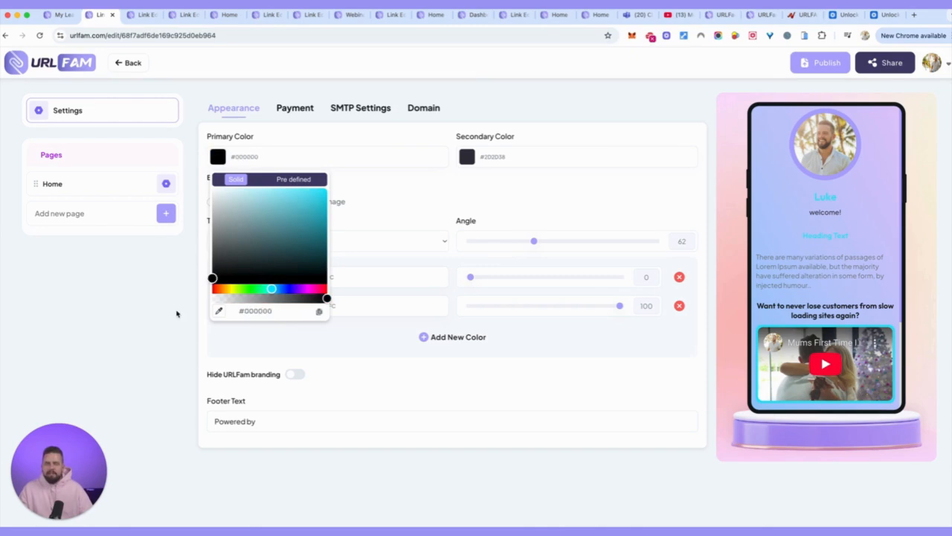
pyautogui.click(390, 200)
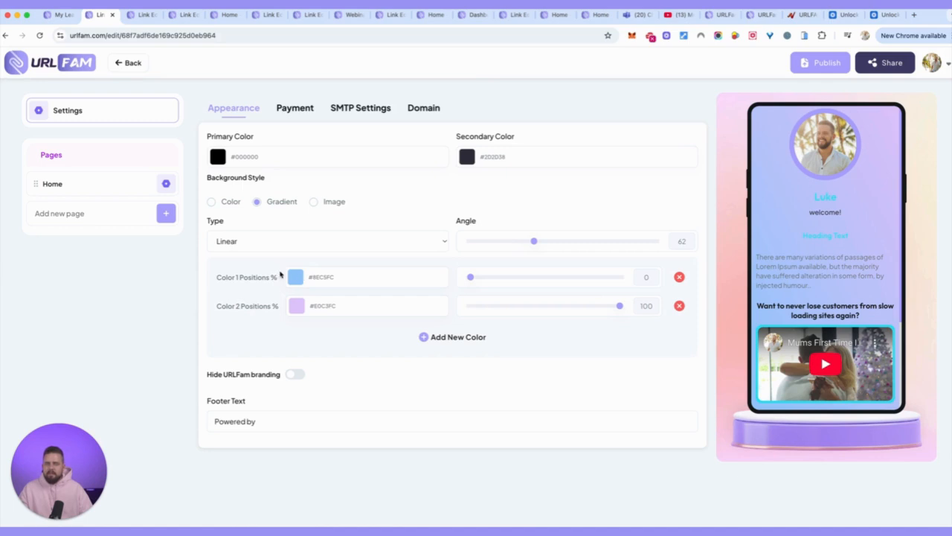
# Step: Switch the background style to Image and search royalty-free photos for 'minimalist background'
pyautogui.click(313, 202)
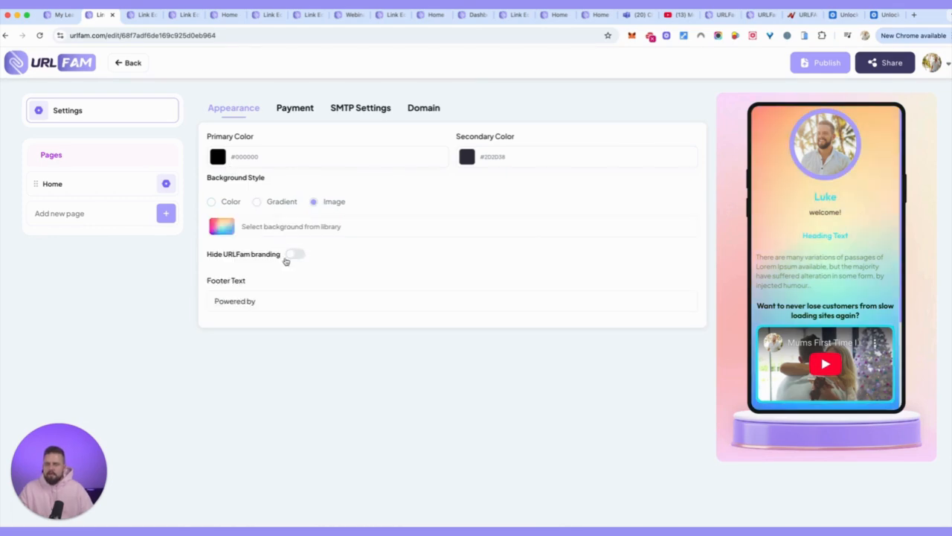
pyautogui.click(306, 230)
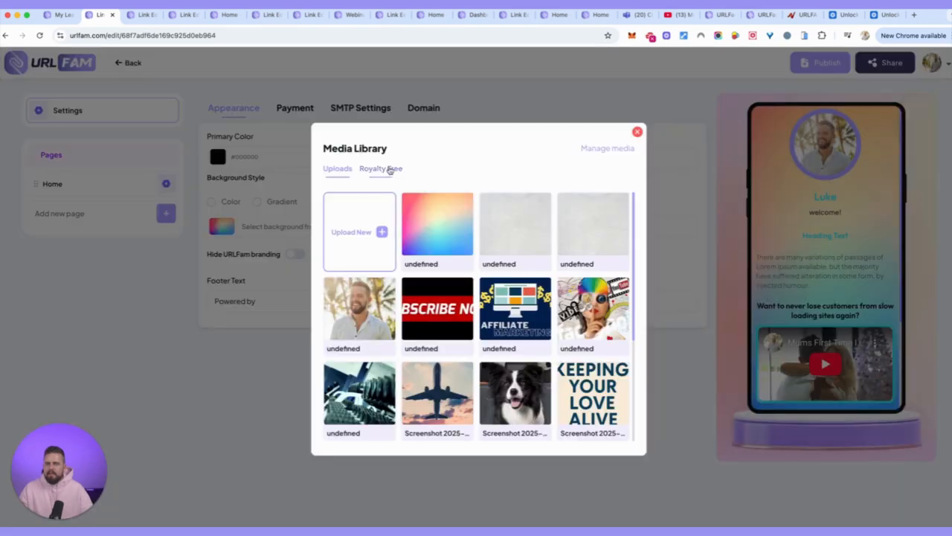
pyautogui.click(383, 168)
pyautogui.click(391, 285)
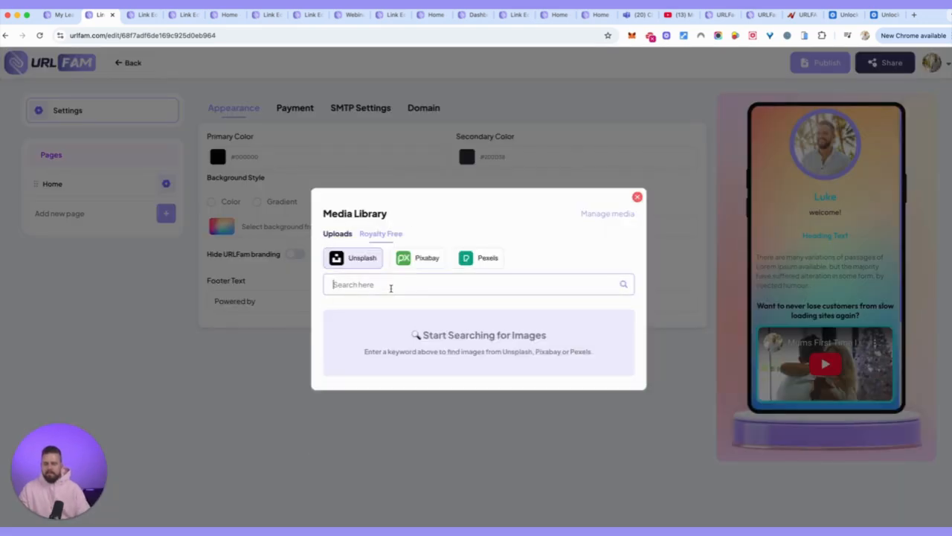
pyautogui.write('modern mi')
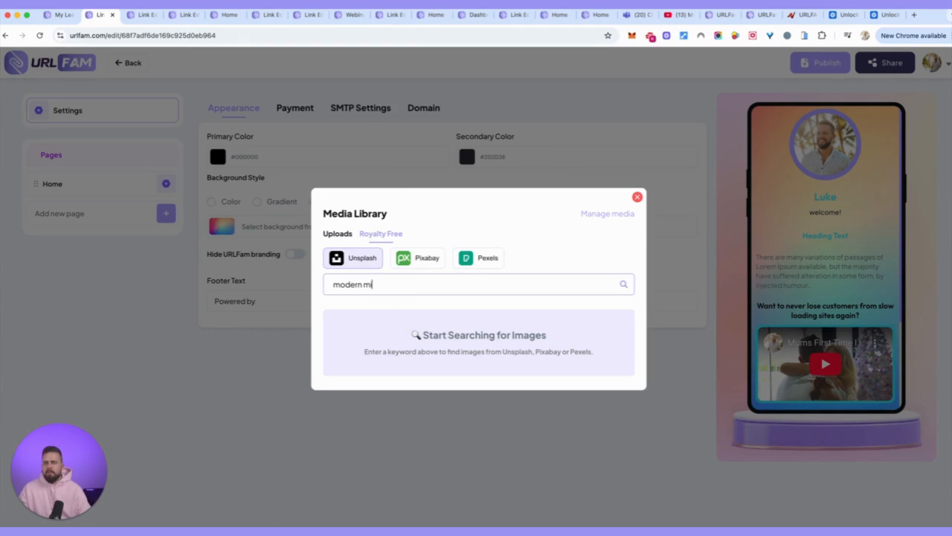
pyautogui.write('namalist')
pyautogui.hotkey('ctrl', 'a')
pyautogui.write('minamalist background')
pyautogui.press('Return')
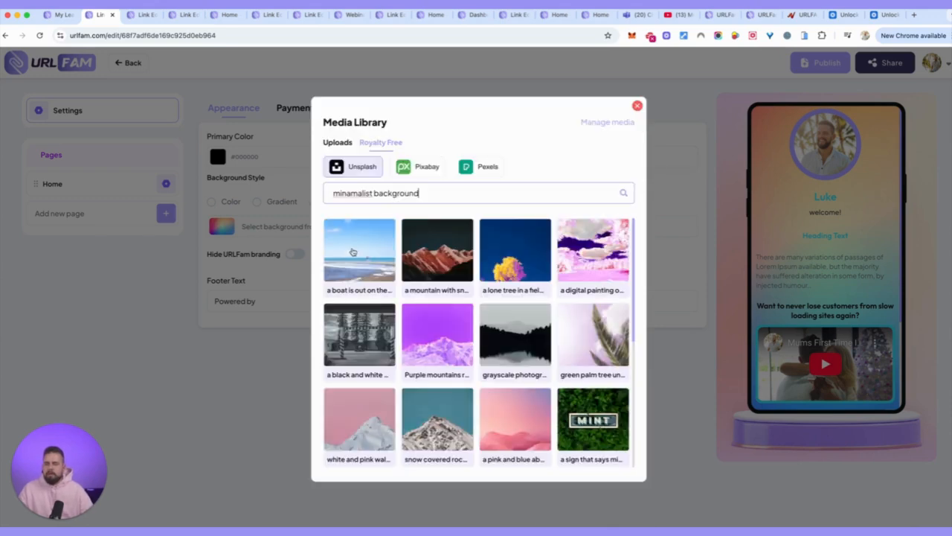
# Step: Choose the grayscale misty lake-and-forest photo, then crop and upload it as the background
pyautogui.click(521, 328)
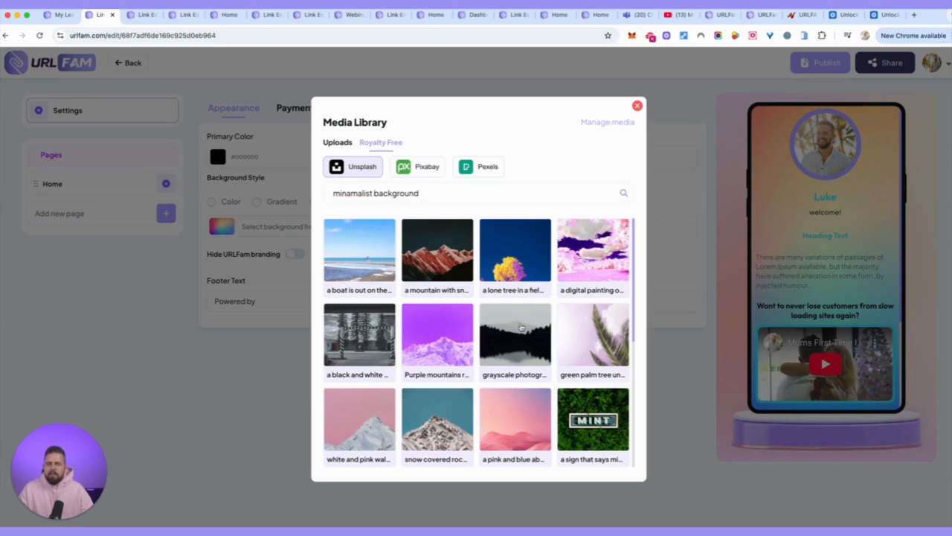
pyautogui.click(479, 473)
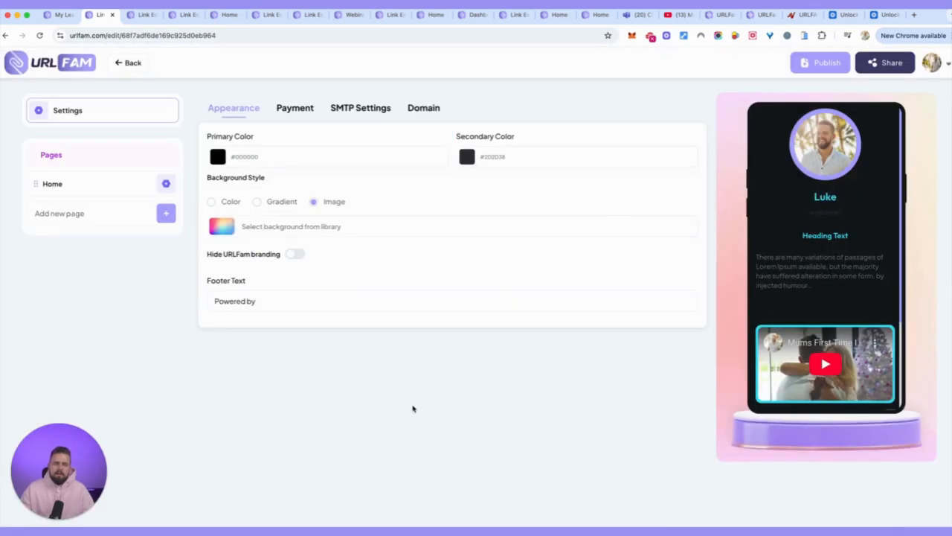
pyautogui.scroll(-3, 810, 278)
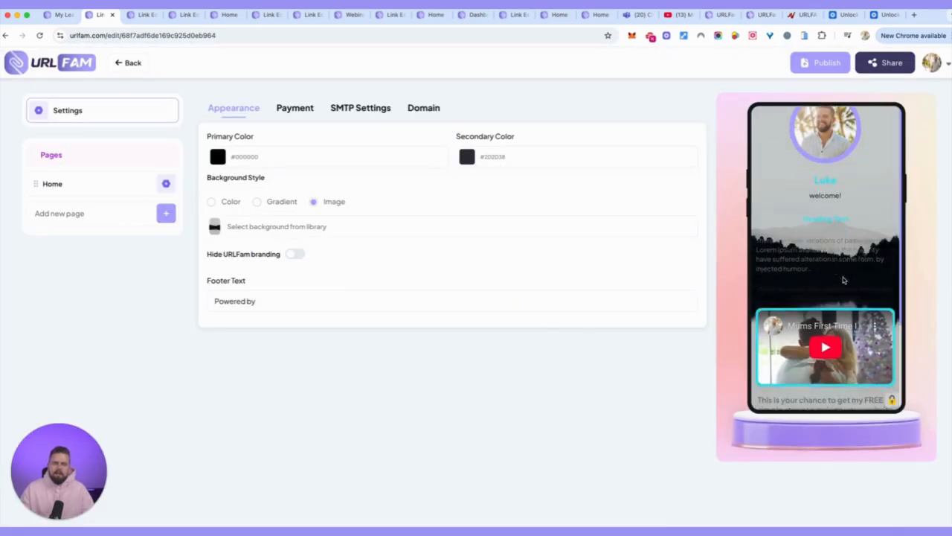
pyautogui.scroll(3, 845, 279)
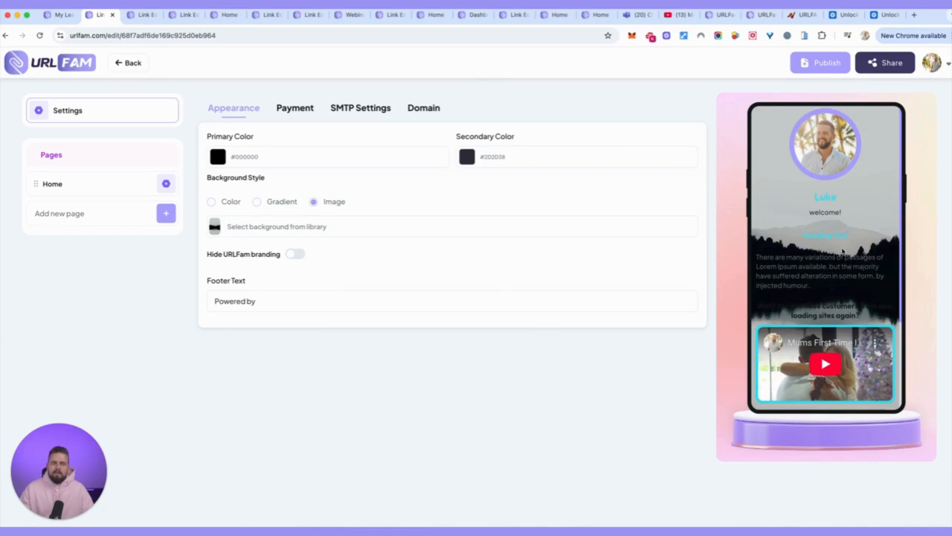
pyautogui.click(238, 159)
# Step: Set both the primary and secondary colours to white, #FFFFFF
pyautogui.moveTo(268, 249); pyautogui.dragTo(186, 173)
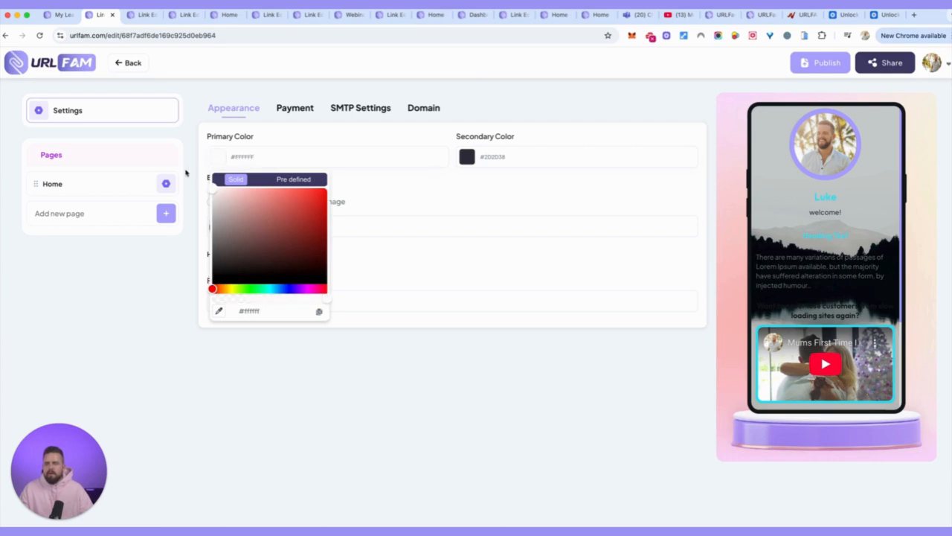
pyautogui.click(448, 195)
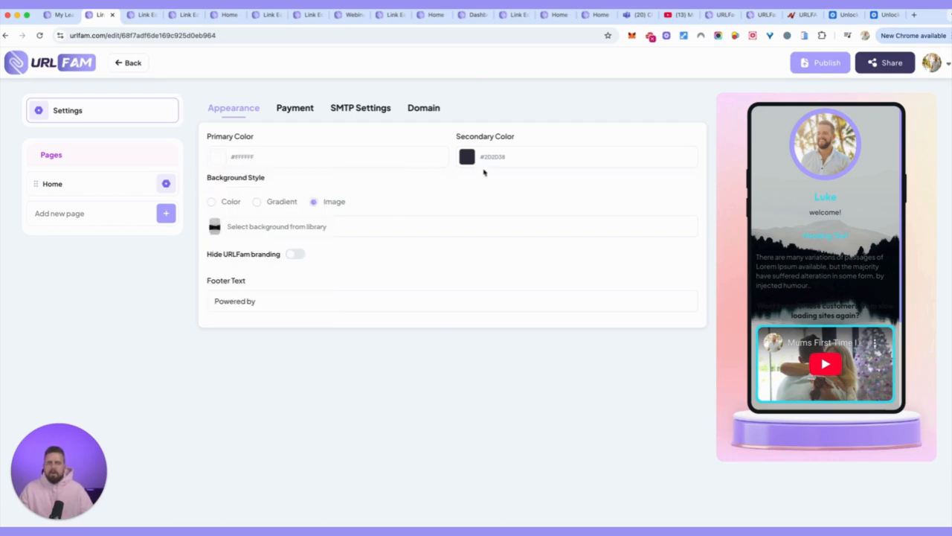
pyautogui.click(488, 160)
pyautogui.moveTo(556, 256); pyautogui.dragTo(425, 181)
pyautogui.click(439, 201)
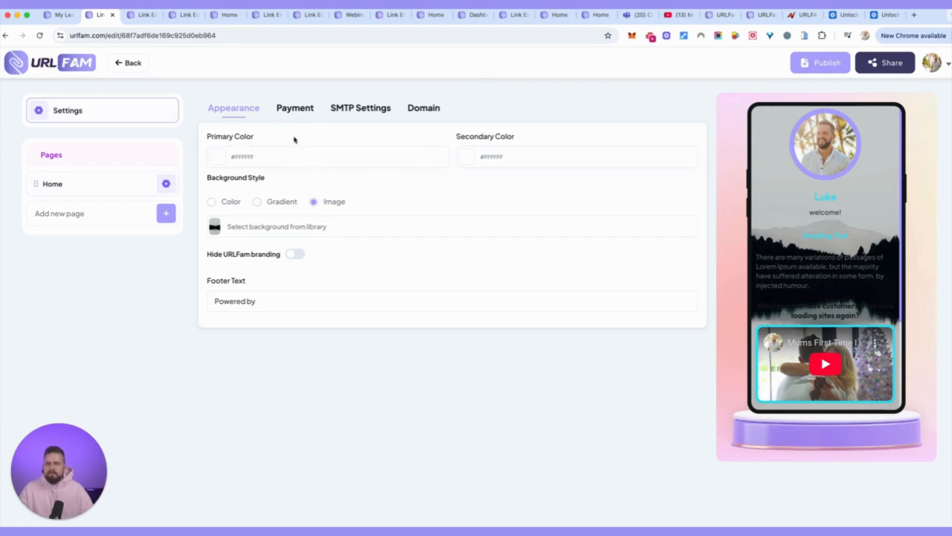
# Step: Try a Gradient background, then switch the background style back to Image
pyautogui.click(257, 203)
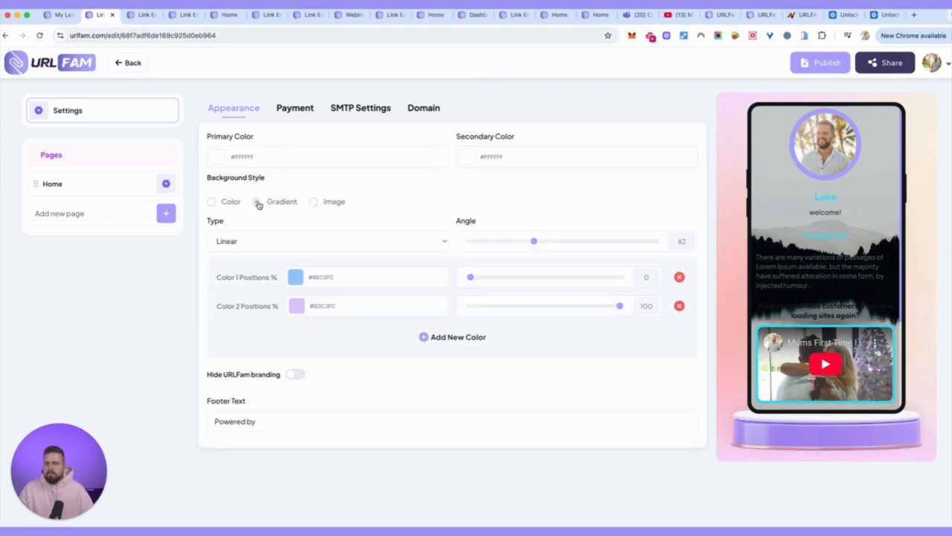
pyautogui.click(314, 202)
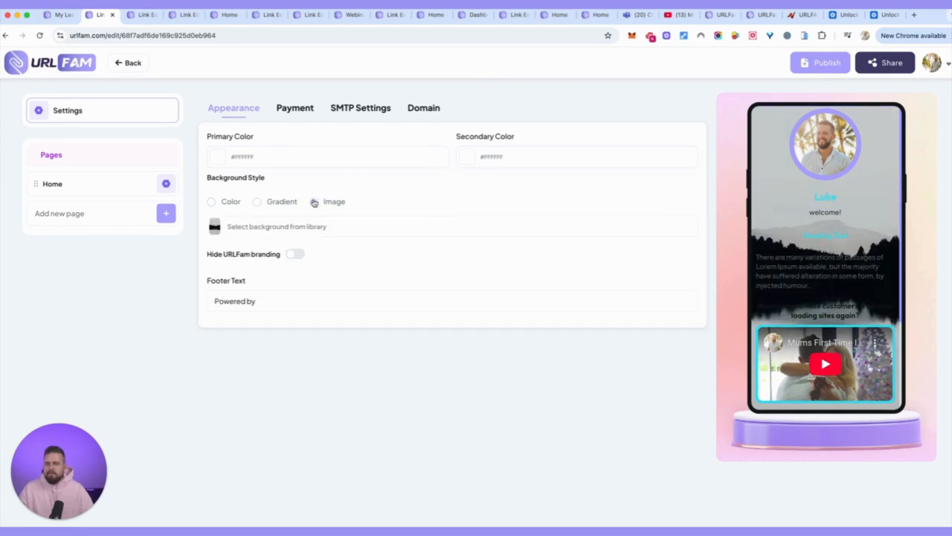
pyautogui.click(258, 301)
pyautogui.click(260, 153)
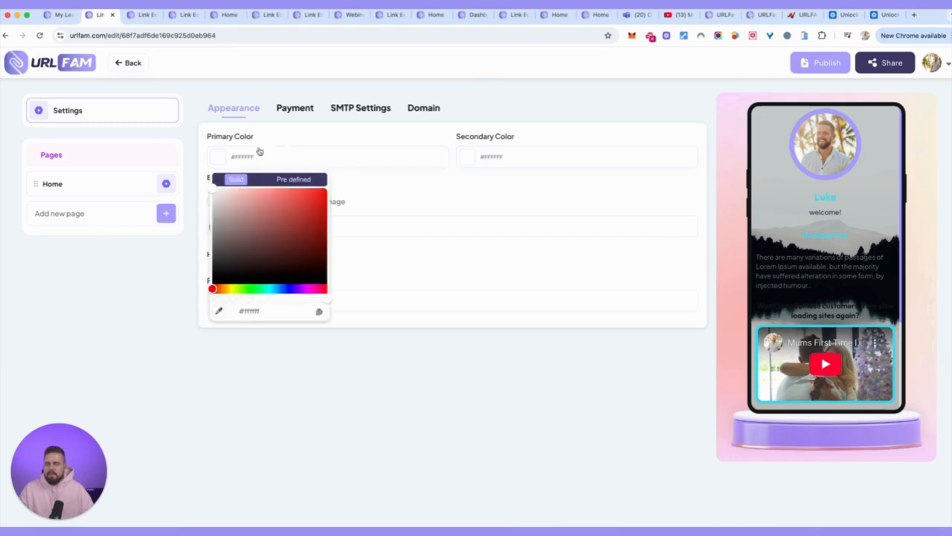
pyautogui.click(290, 179)
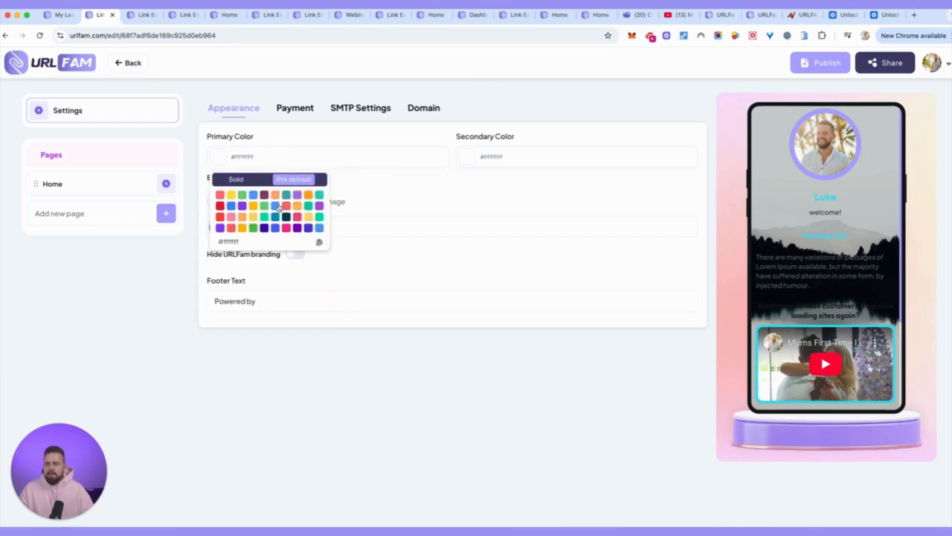
pyautogui.click(386, 193)
pyautogui.scroll(-2, 849, 275)
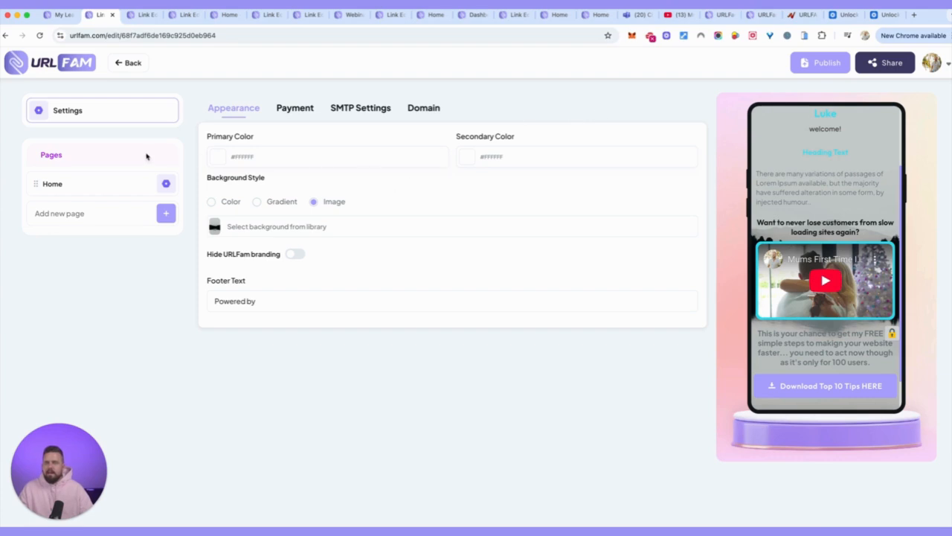
# Step: Go back to My Links, edit test33, and add a Countdown element below File Upload
pyautogui.click(132, 65)
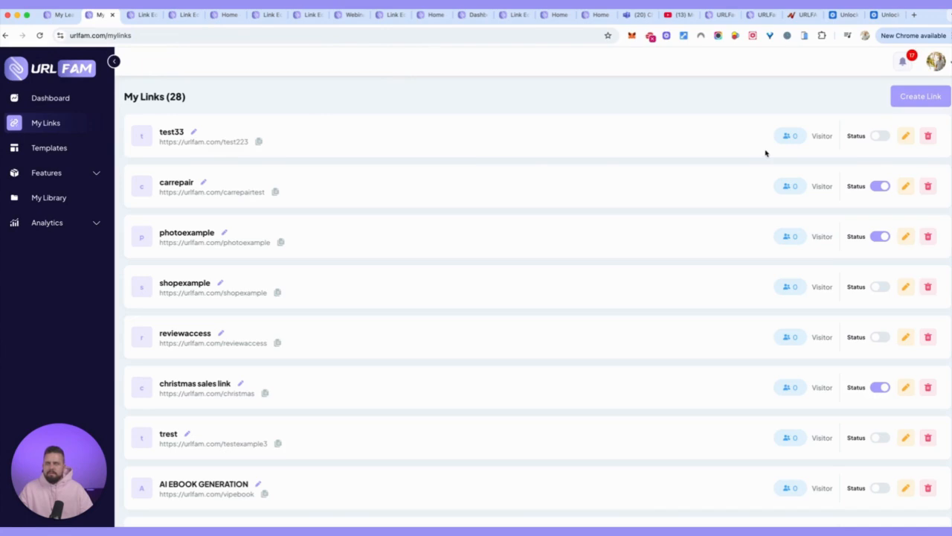
pyautogui.click(904, 135)
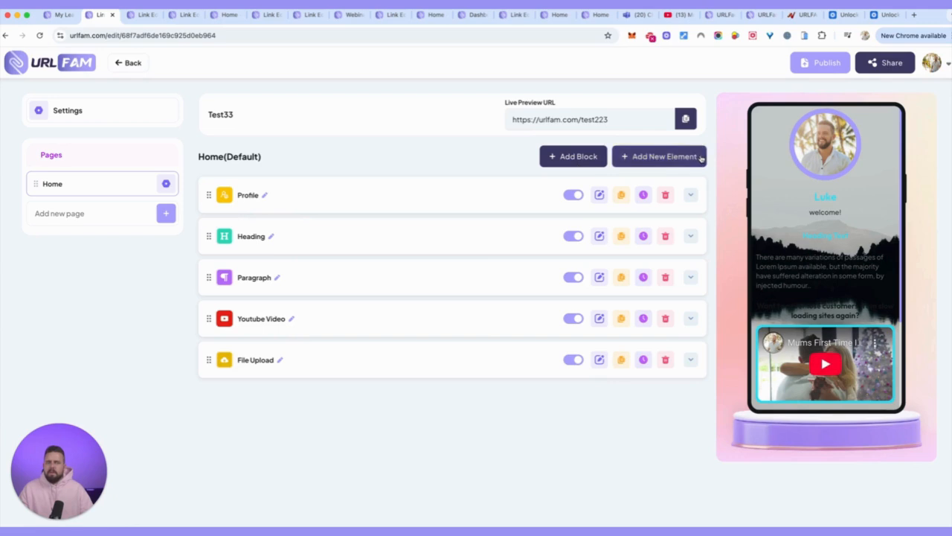
pyautogui.click(653, 158)
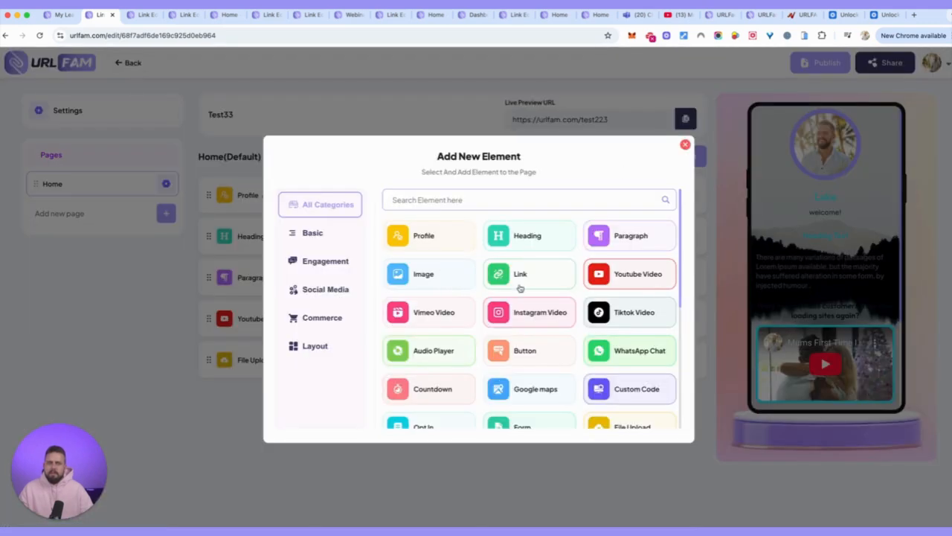
pyautogui.scroll(-3, 589, 322)
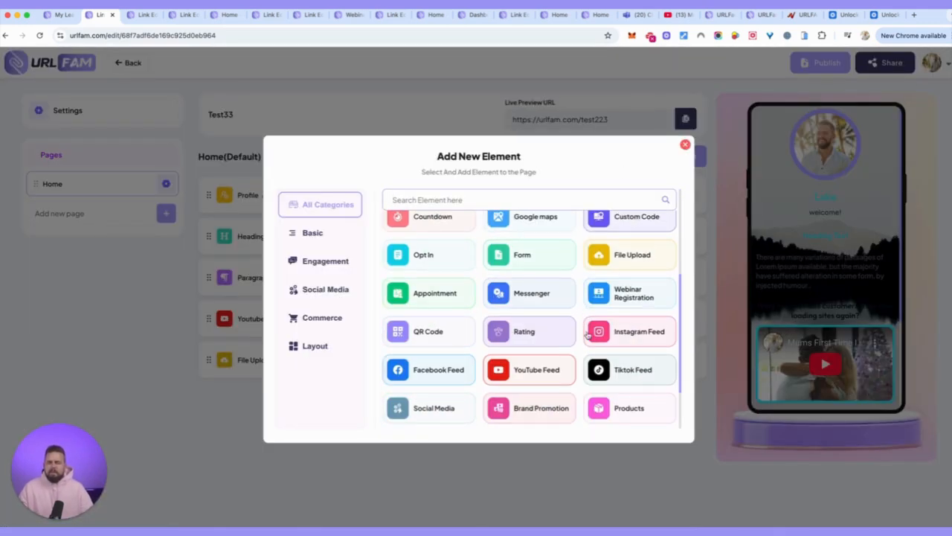
pyautogui.click(452, 221)
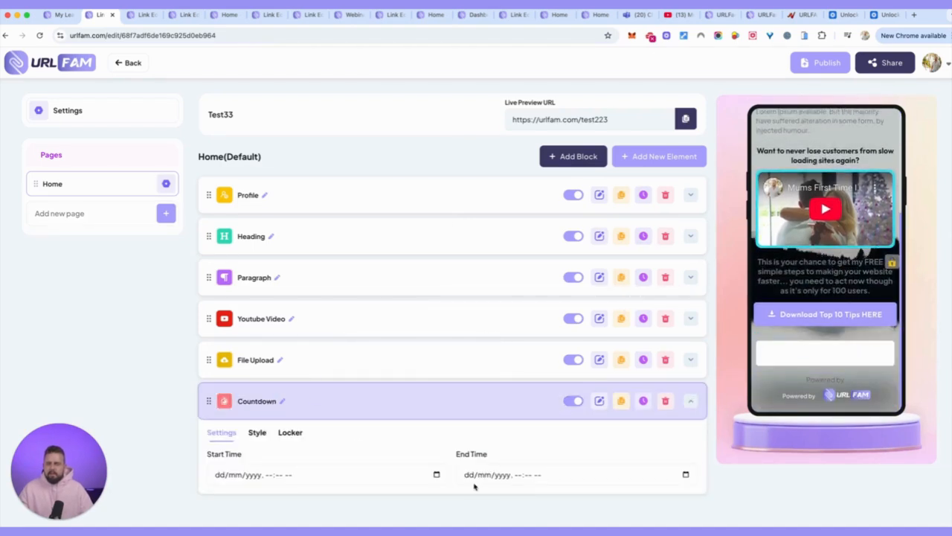
# Step: Set the countdown end time to 28/10/2025, 02:25 am and start time to 22/10/2025, 02:26 am
pyautogui.click(476, 483)
pyautogui.click(685, 474)
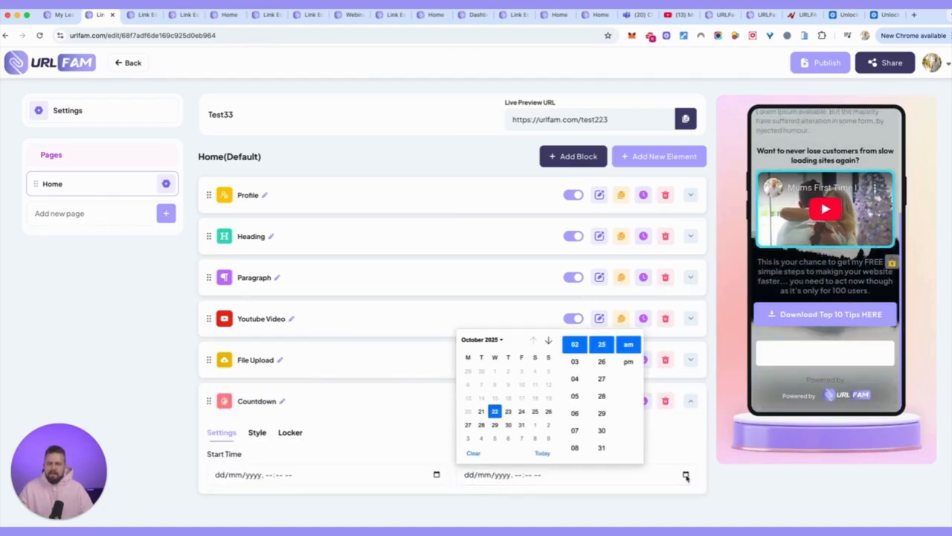
pyautogui.click(548, 411)
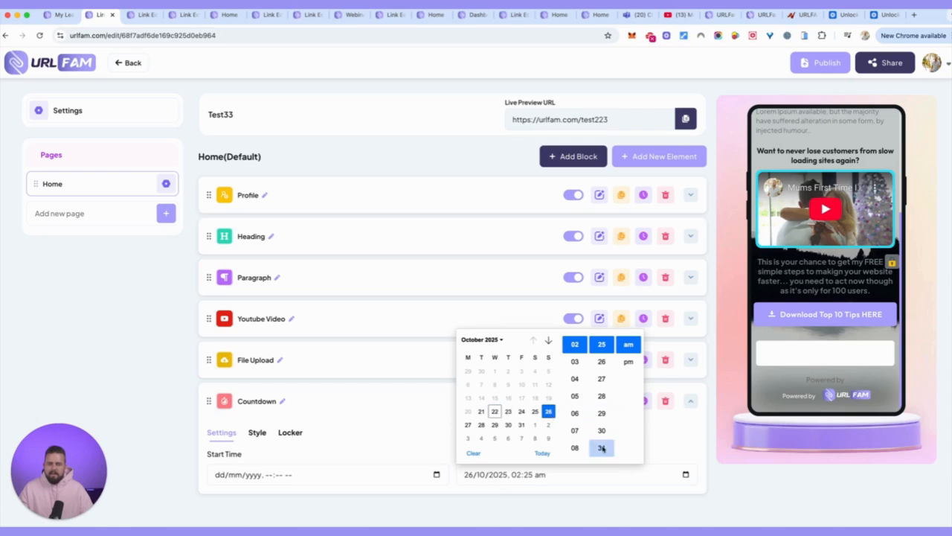
pyautogui.click(482, 425)
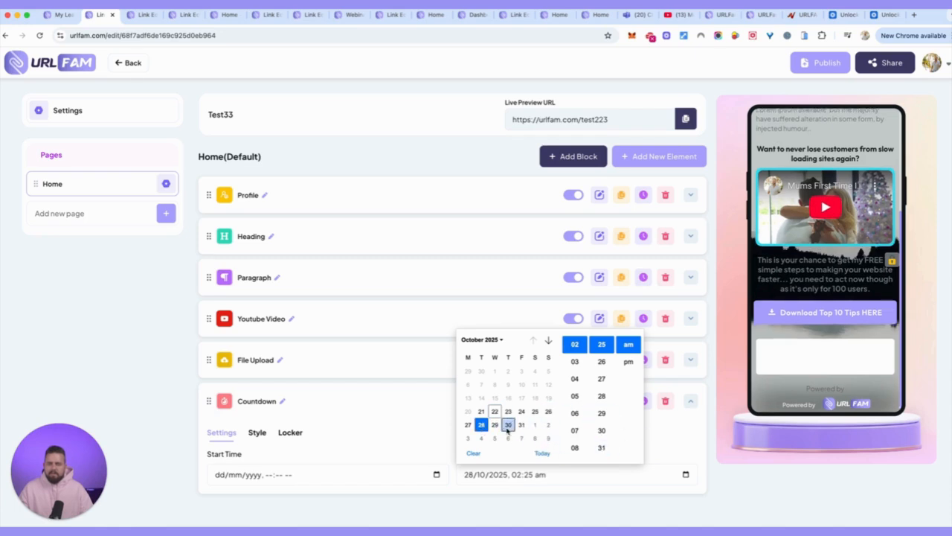
pyautogui.click(667, 433)
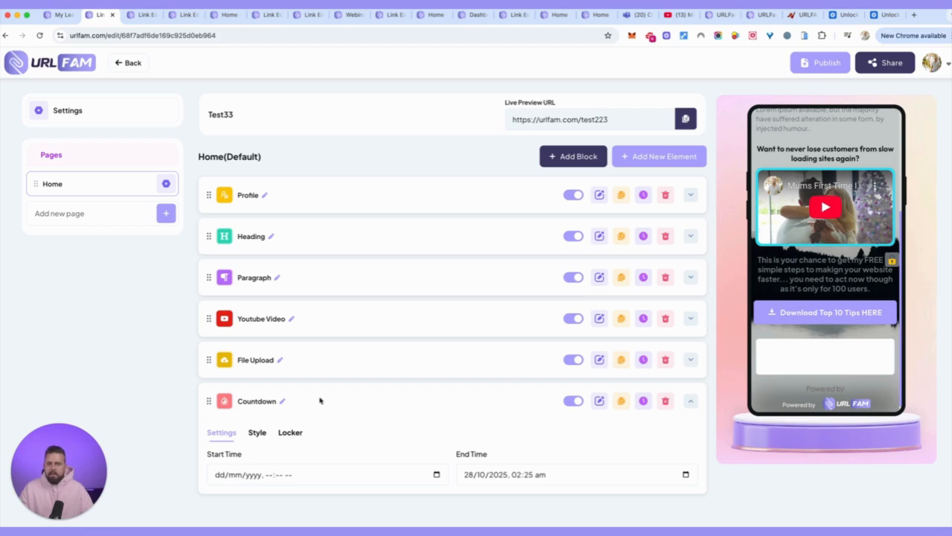
pyautogui.click(287, 470)
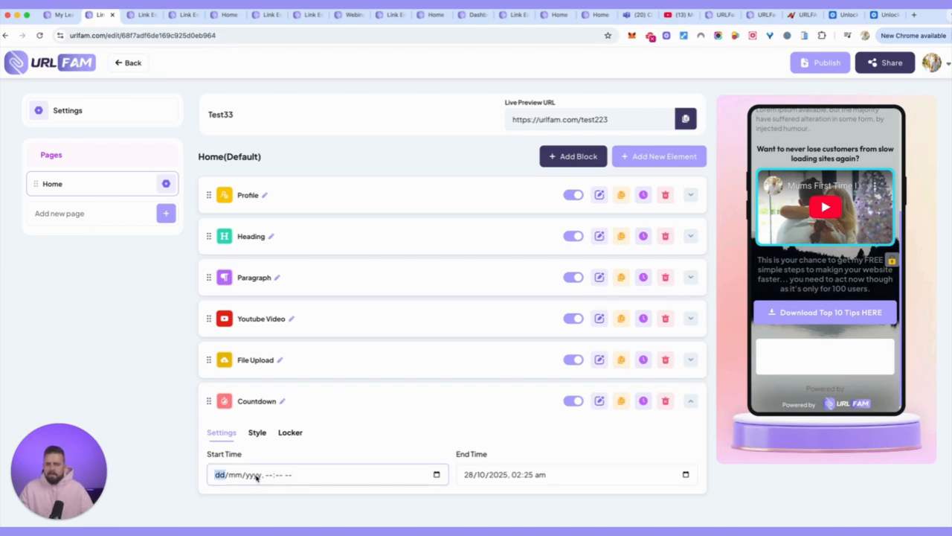
pyautogui.click(238, 477)
pyautogui.click(436, 475)
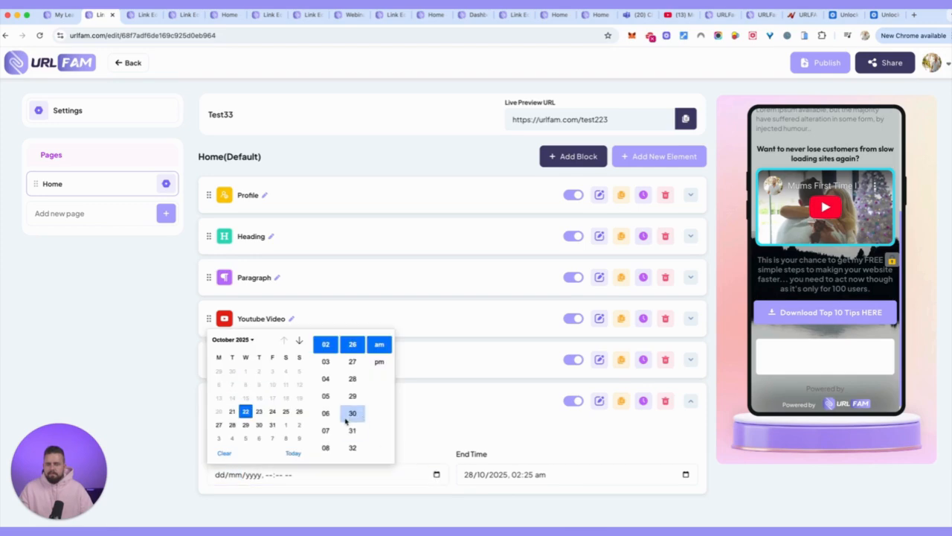
pyautogui.click(245, 412)
pyautogui.click(20, 445)
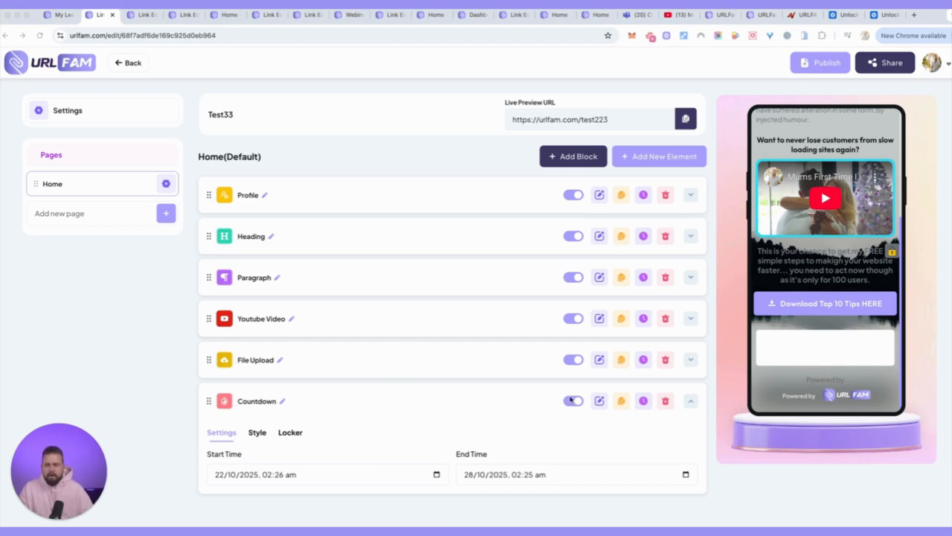
# Step: Make the countdown's background transparent in its Style options
pyautogui.click(257, 433)
pyautogui.scroll(-3, 446, 402)
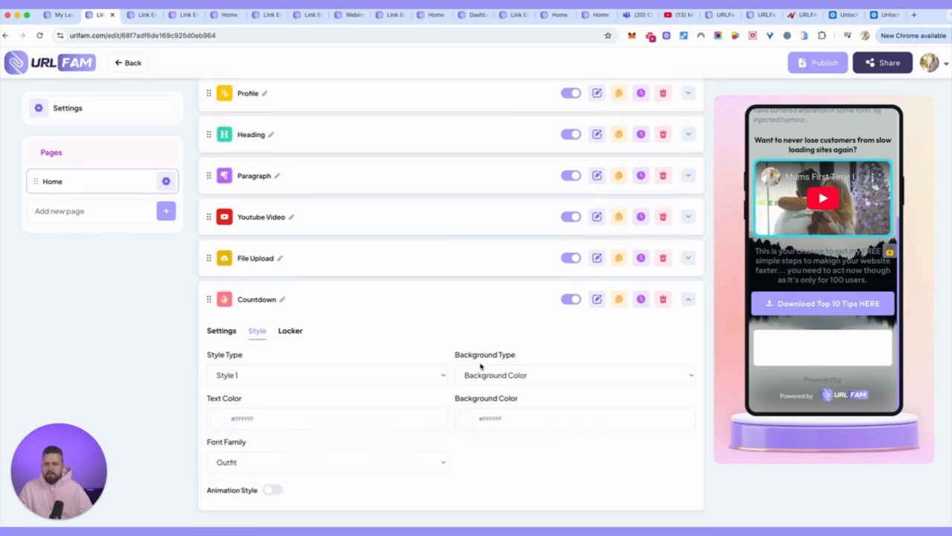
pyautogui.click(551, 374)
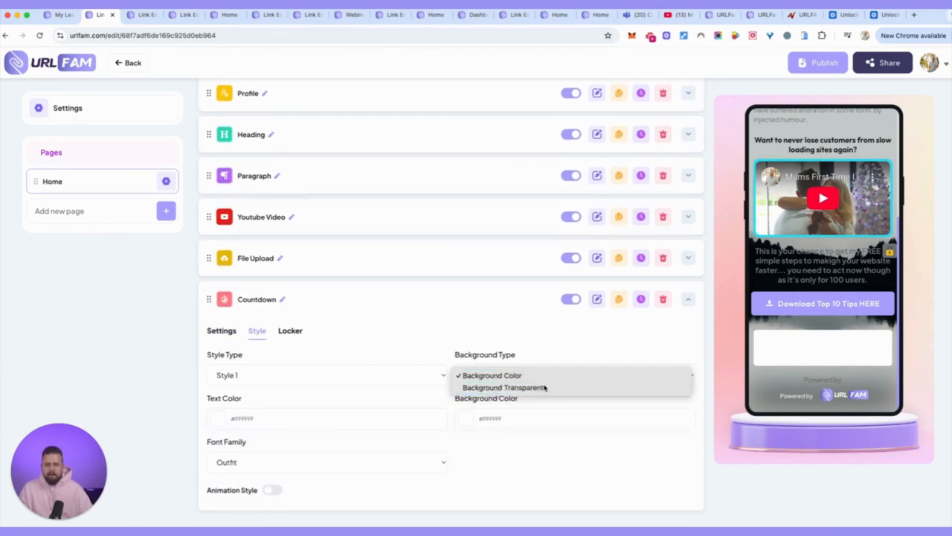
pyautogui.click(546, 386)
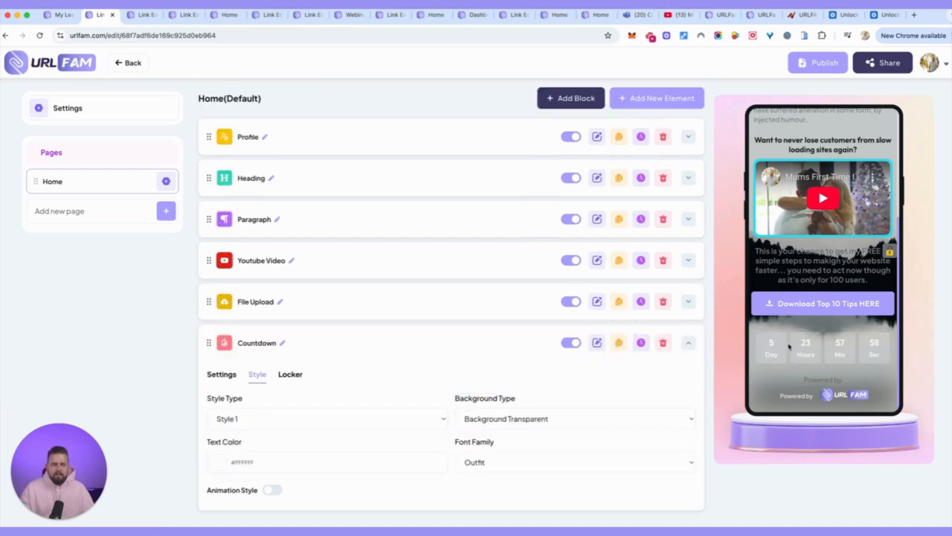
# Step: Set the countdown text colour to #A89FFF by sampling the preview's Download button
pyautogui.click(218, 462)
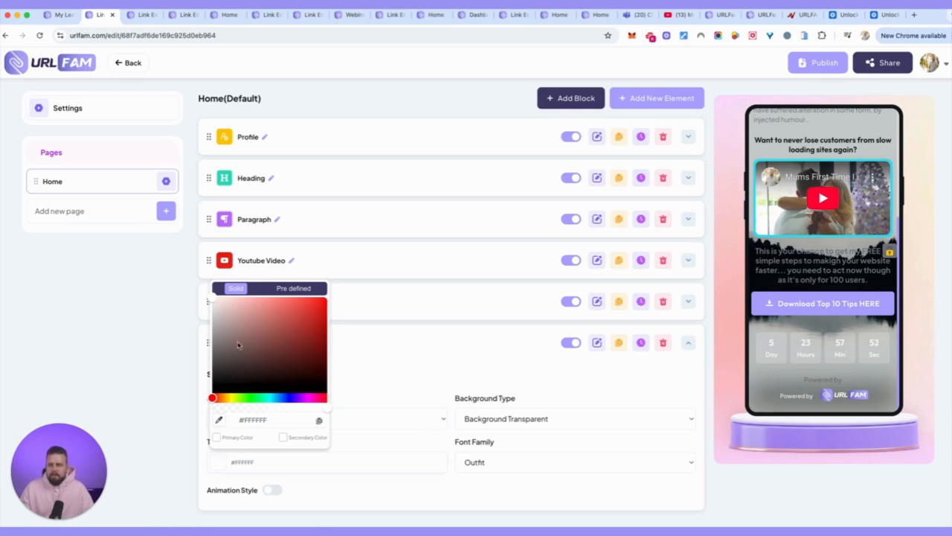
pyautogui.click(230, 398)
pyautogui.moveTo(253, 312); pyautogui.dragTo(368, 300)
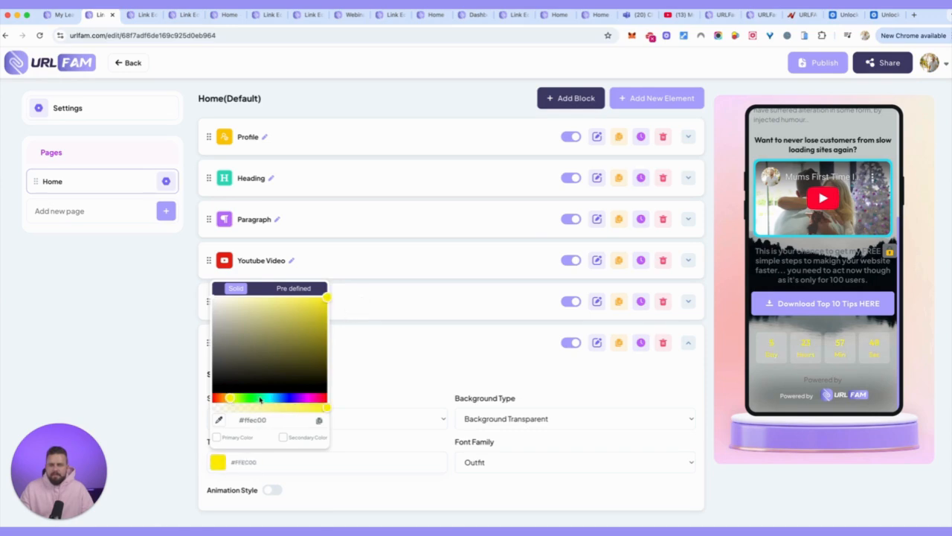
pyautogui.moveTo(260, 401); pyautogui.dragTo(239, 400)
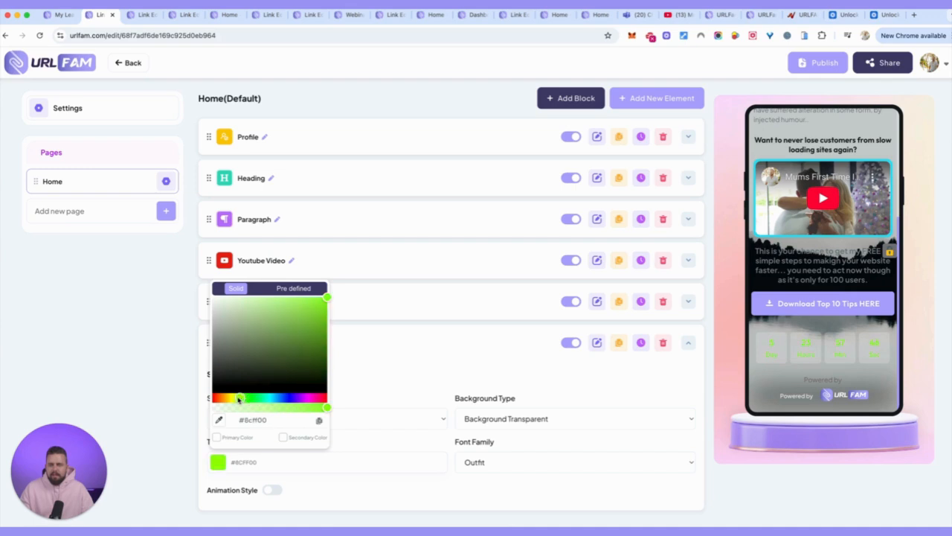
pyautogui.click(279, 400)
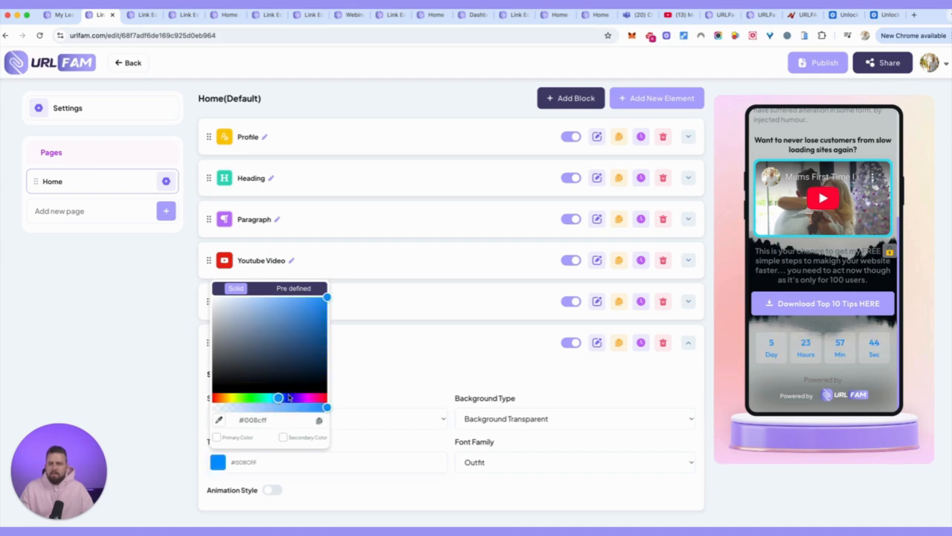
pyautogui.click(300, 399)
pyautogui.moveTo(301, 399); pyautogui.dragTo(302, 398)
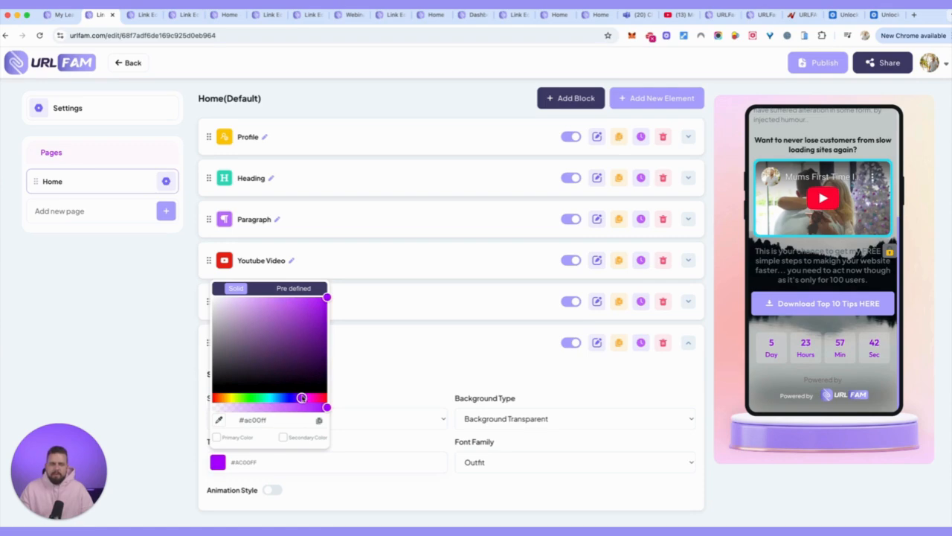
pyautogui.click(260, 300)
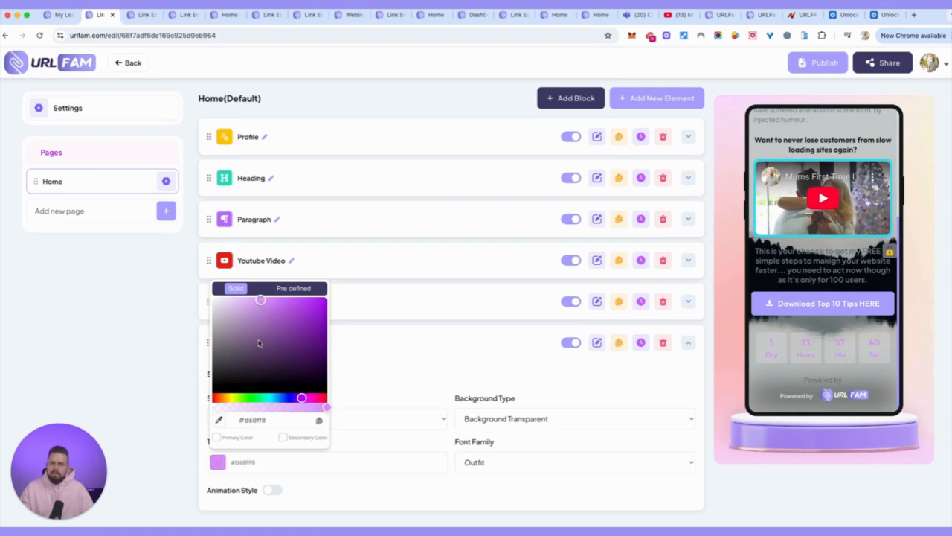
pyautogui.moveTo(278, 333); pyautogui.dragTo(290, 308)
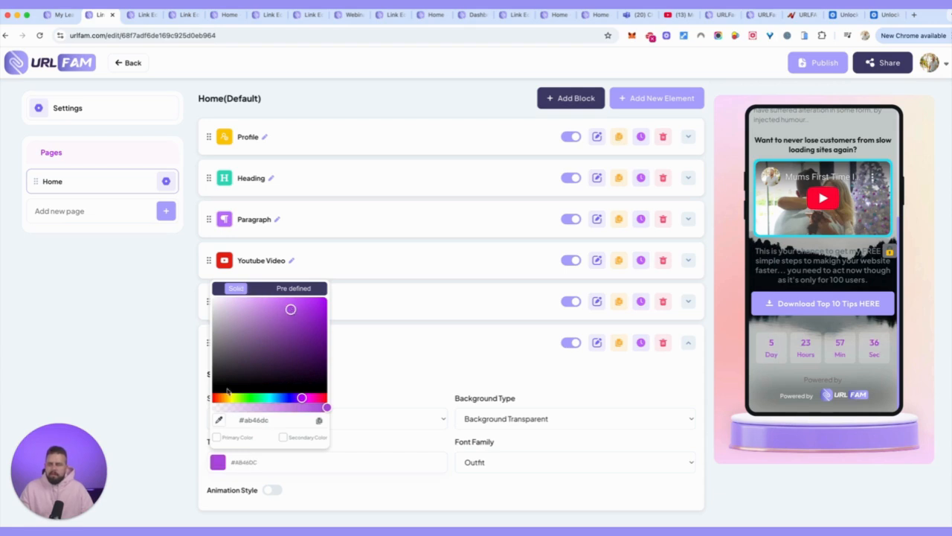
pyautogui.click(218, 419)
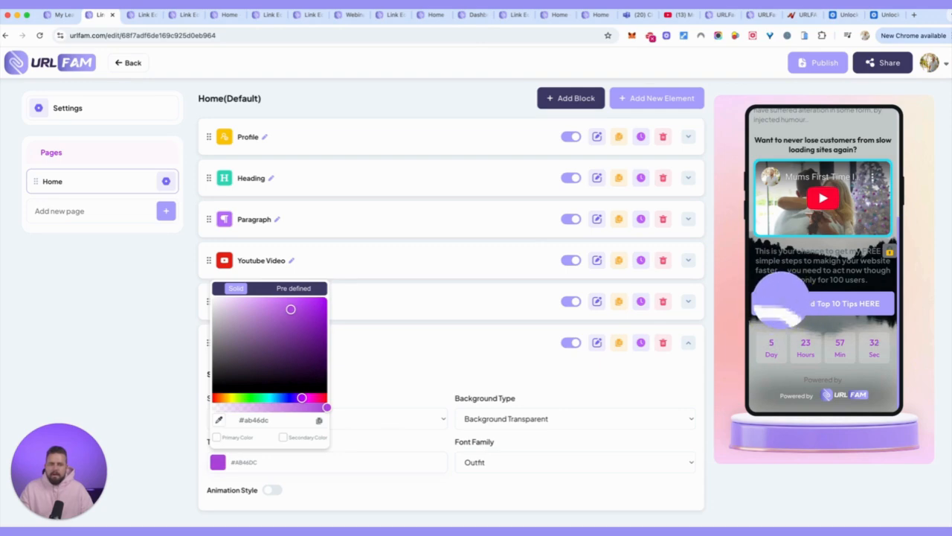
pyautogui.click(778, 299)
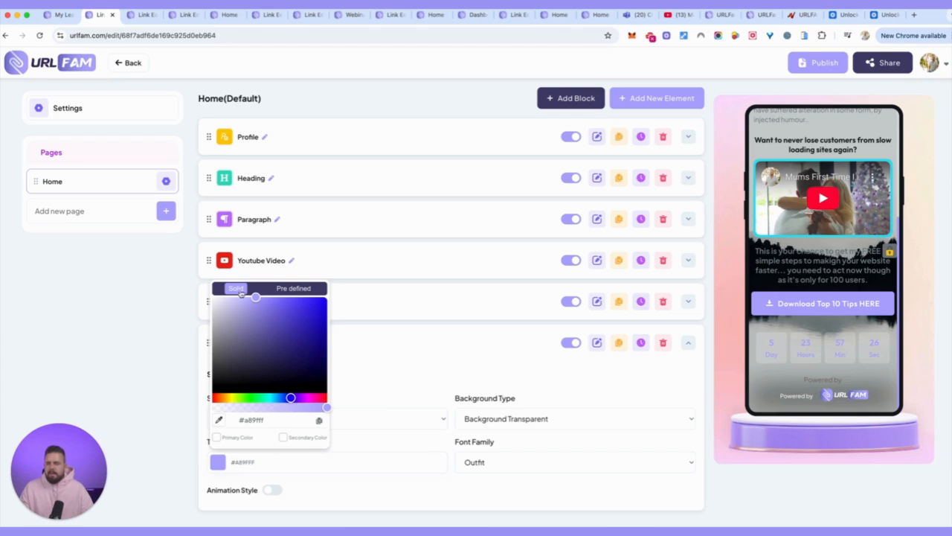
pyautogui.click(177, 304)
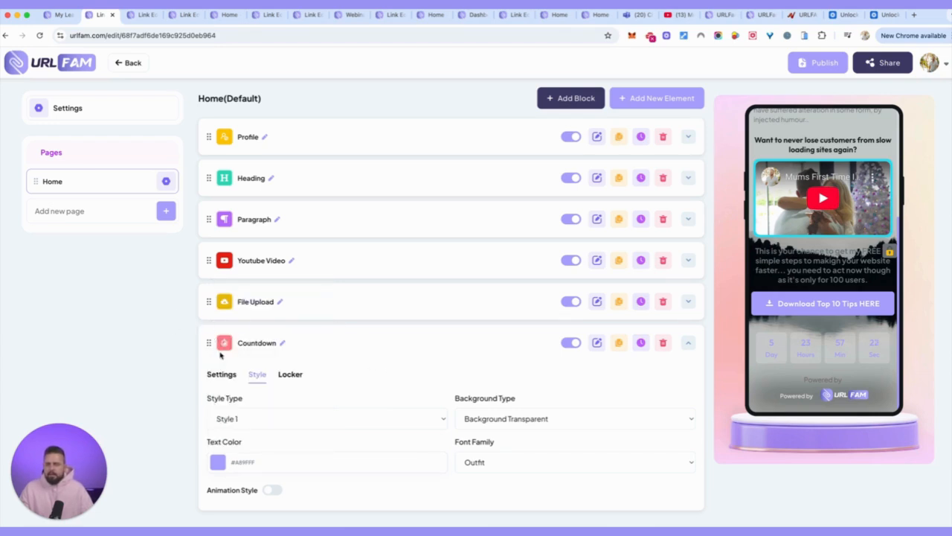
# Step: Drag the Countdown block above File Upload so the timer sits beneath the YouTube video
pyautogui.moveTo(208, 342); pyautogui.dragTo(199, 313)
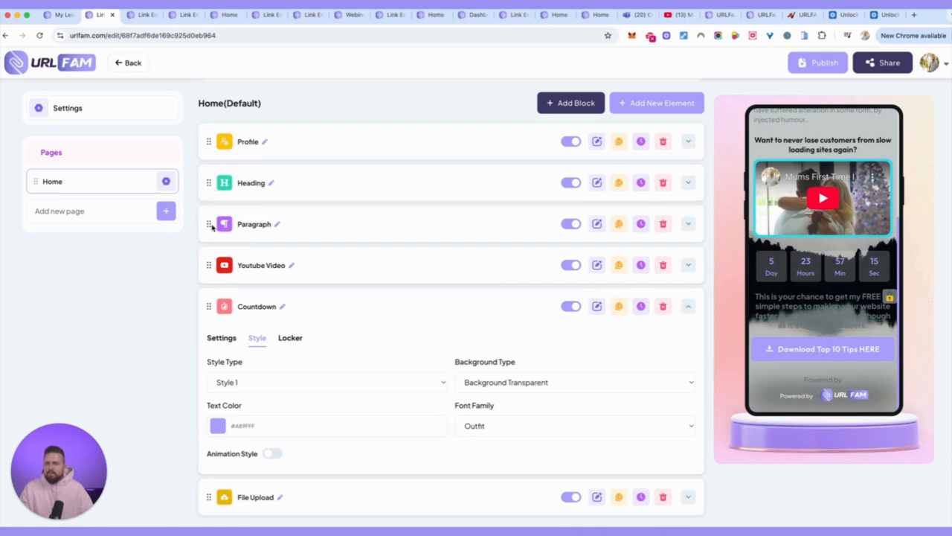
pyautogui.moveTo(208, 182); pyautogui.dragTo(218, 222)
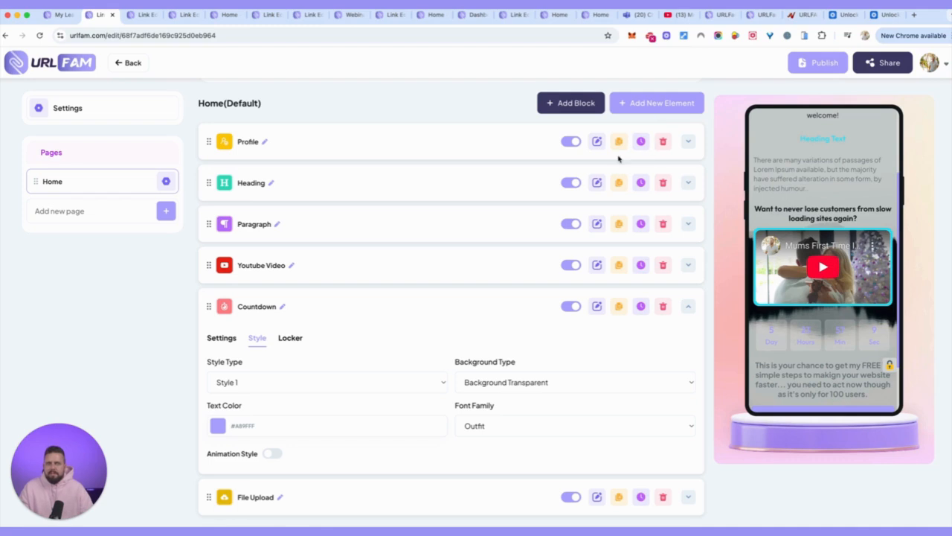
pyautogui.scroll(-2, 769, 209)
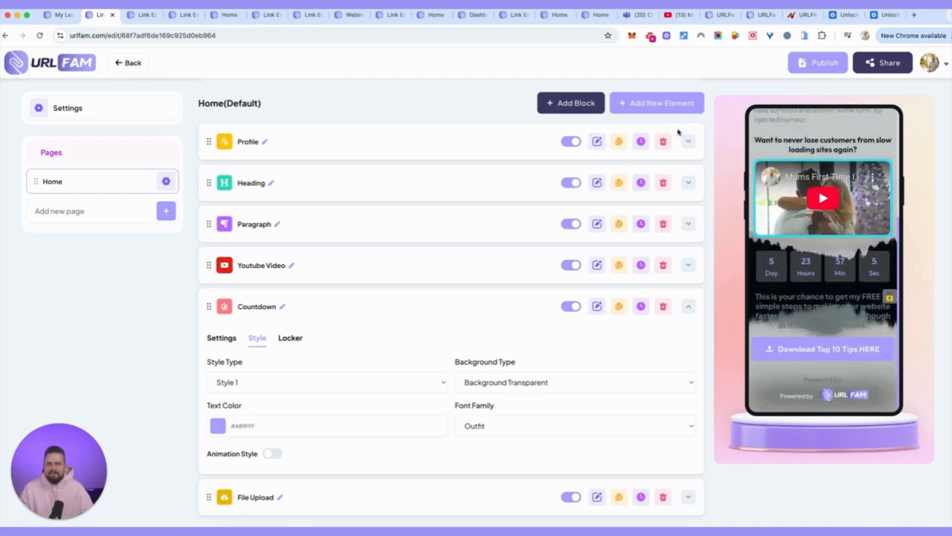
# Step: Add an Appointment element with a Book Appointment button below File Upload
pyautogui.click(664, 103)
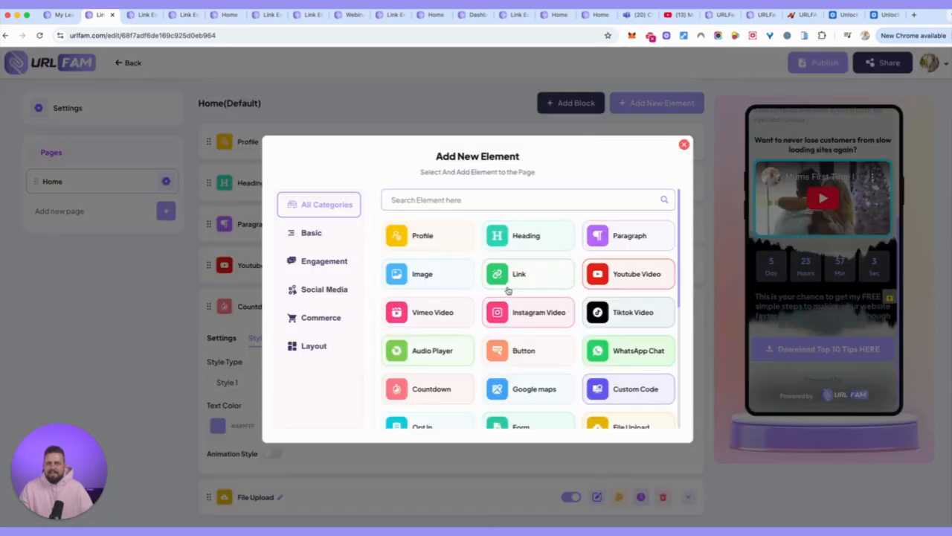
pyautogui.scroll(-1, 555, 357)
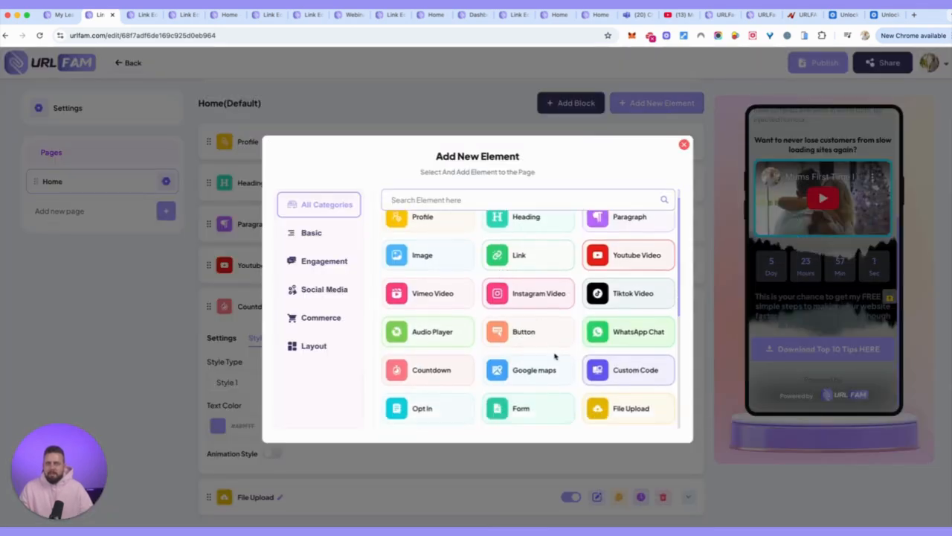
pyautogui.scroll(-5, 555, 357)
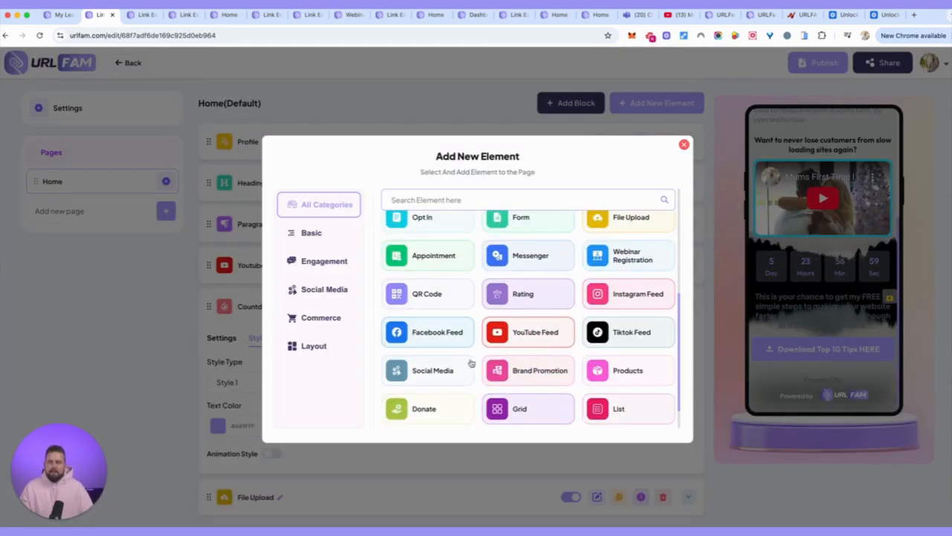
pyautogui.click(422, 256)
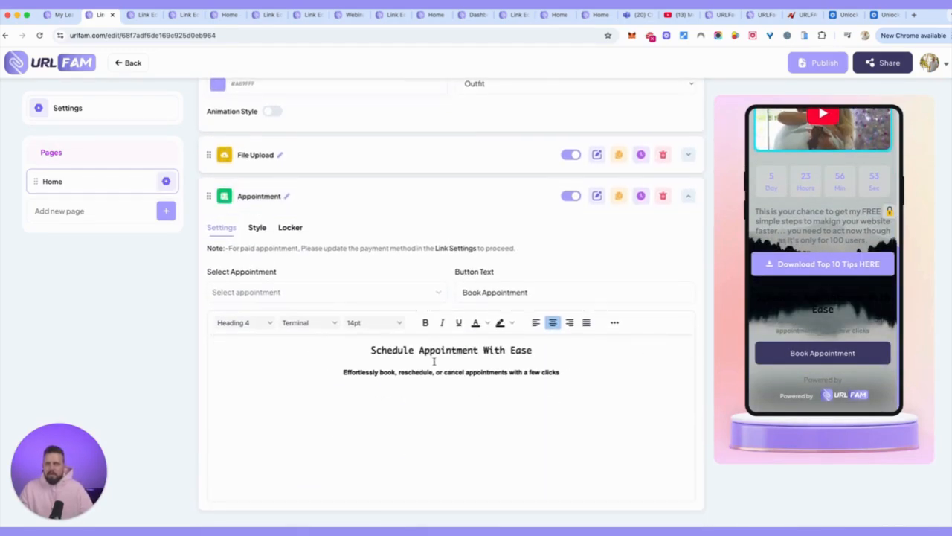
pyautogui.click(473, 356)
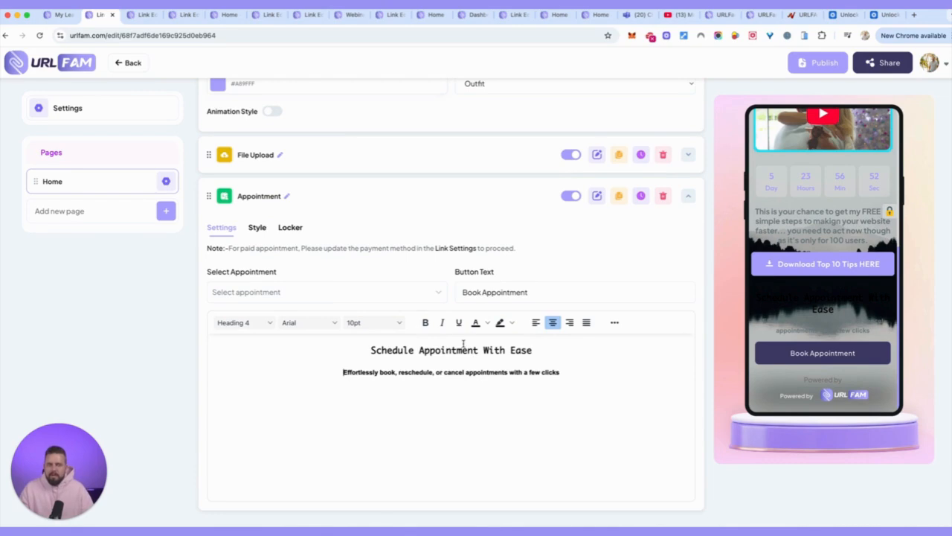
pyautogui.click(81, 120)
# Step: Switch the page background to Gradient, trying Radial before settling on Linear
pyautogui.click(495, 157)
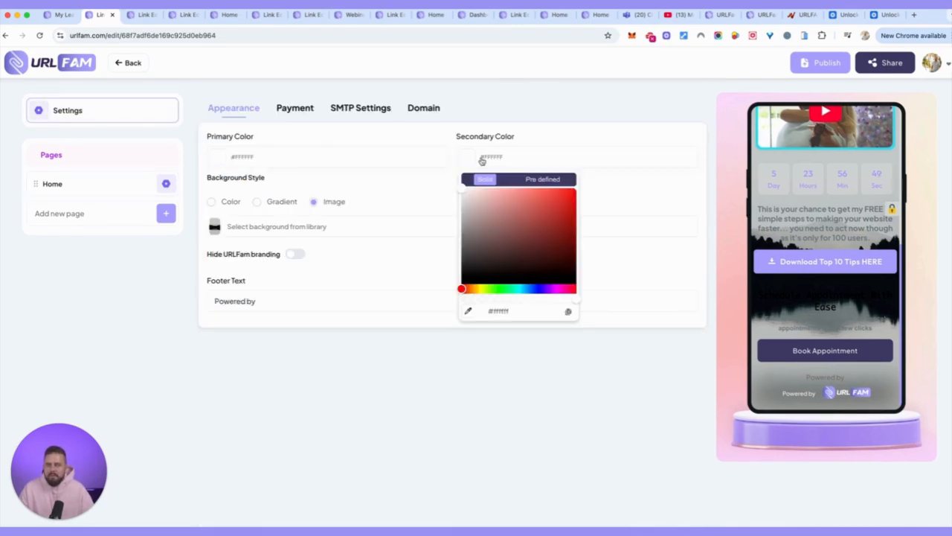
pyautogui.click(273, 204)
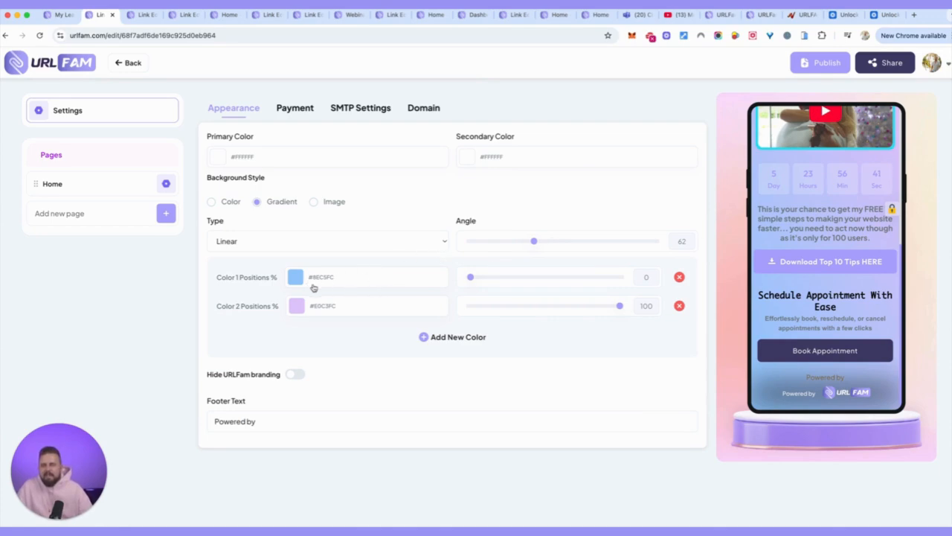
pyautogui.click(398, 247)
pyautogui.click(391, 252)
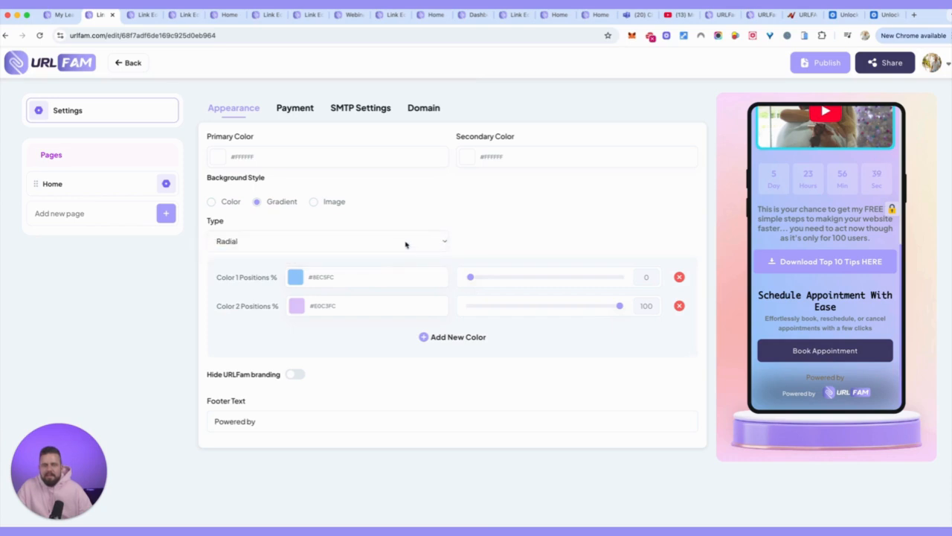
pyautogui.click(407, 241)
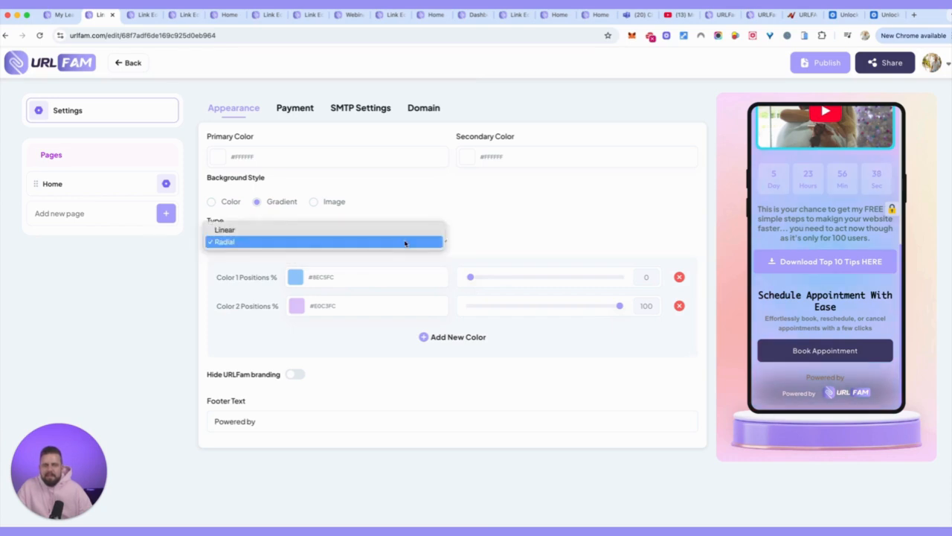
pyautogui.click(361, 232)
# Step: Move the first gradient stop to 44% and make Color 1 pale grey #E2E8EE
pyautogui.moveTo(470, 276); pyautogui.dragTo(572, 276)
pyautogui.moveTo(620, 306)
pyautogui.mouseDown()
pyautogui.moveTo(536, 307)
pyautogui.moveTo(624, 309)
pyautogui.mouseUp()
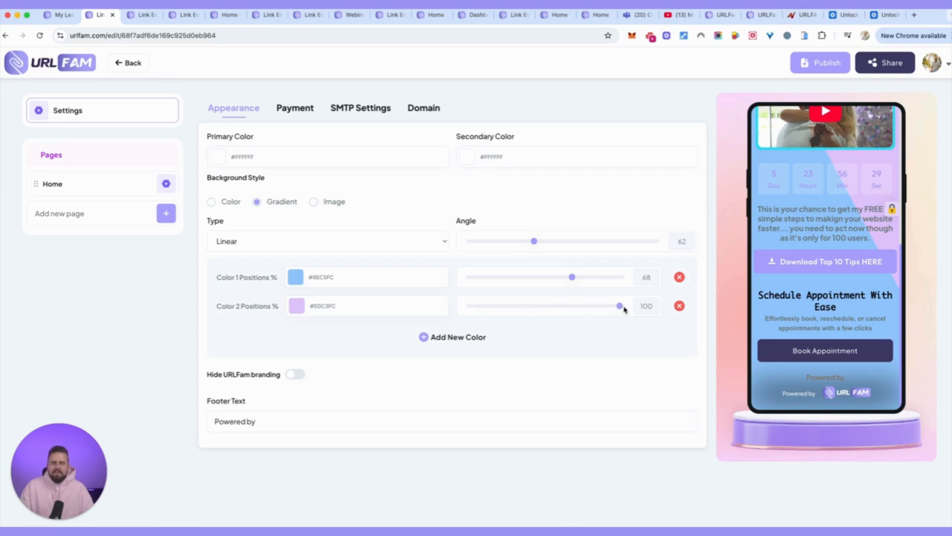
pyautogui.moveTo(570, 277); pyautogui.dragTo(536, 277)
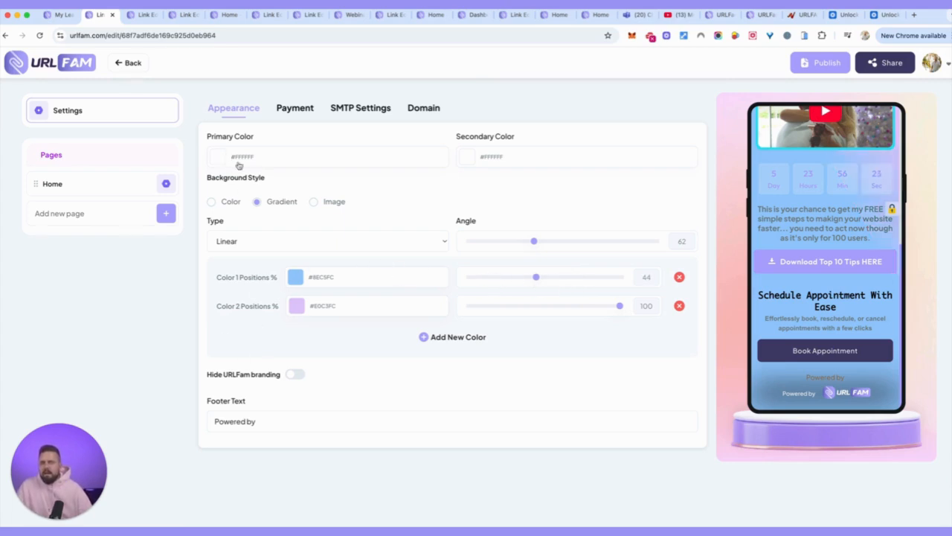
pyautogui.click(297, 276)
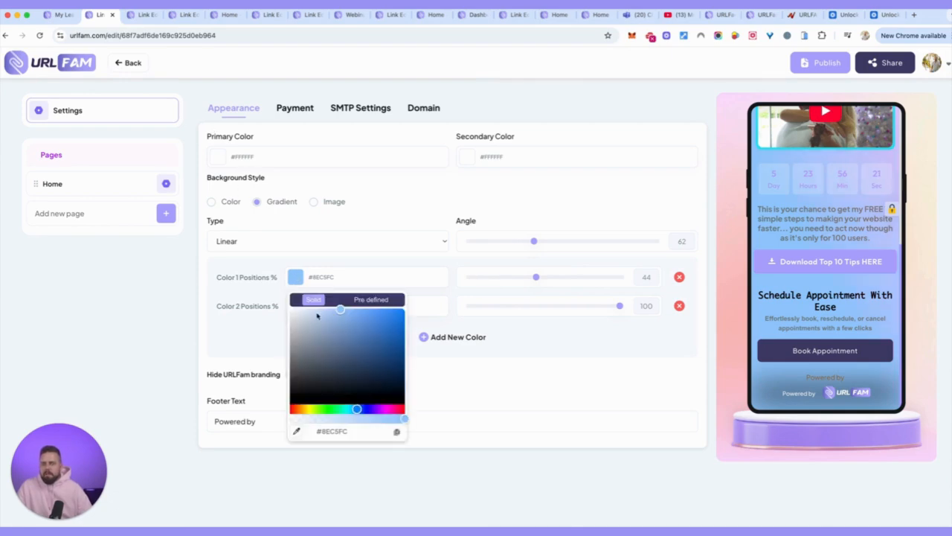
pyautogui.click(313, 313)
pyautogui.click(298, 316)
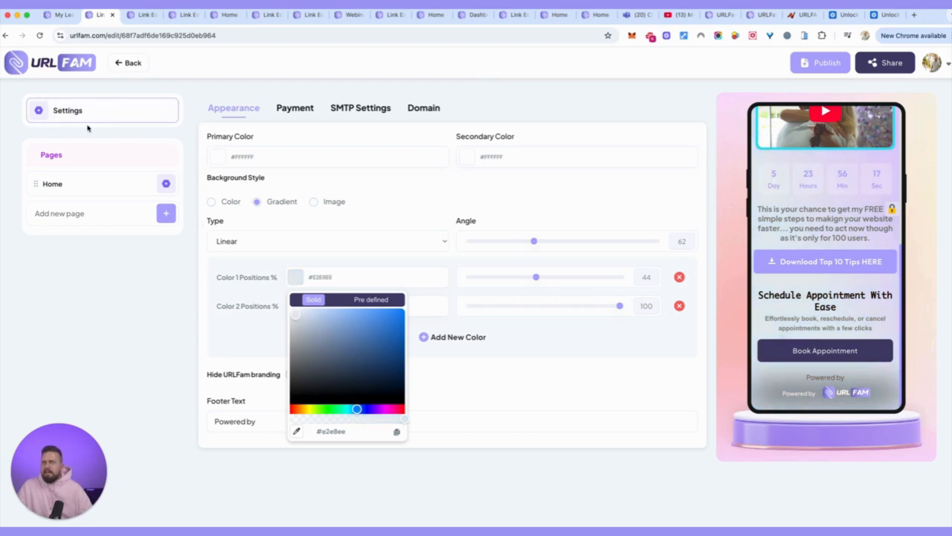
pyautogui.click(57, 184)
# Step: Search the element list for 'webin' and add a Webinar Registration block
pyautogui.click(668, 156)
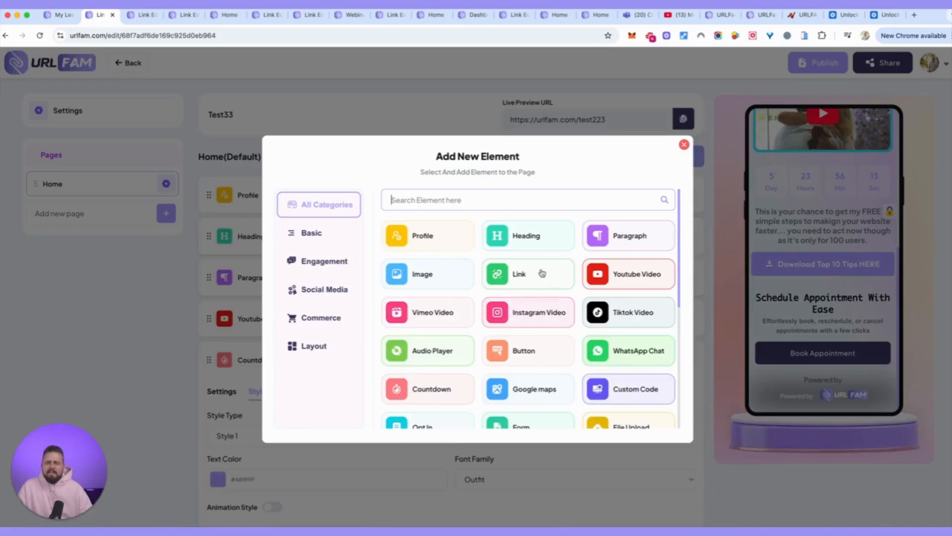
pyautogui.scroll(-5, 537, 269)
pyautogui.click(465, 201)
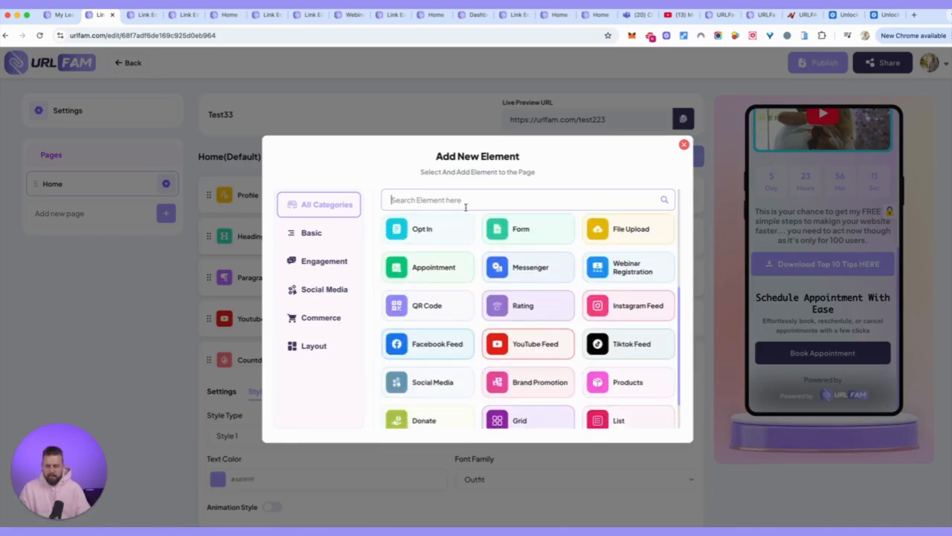
pyautogui.write('webin')
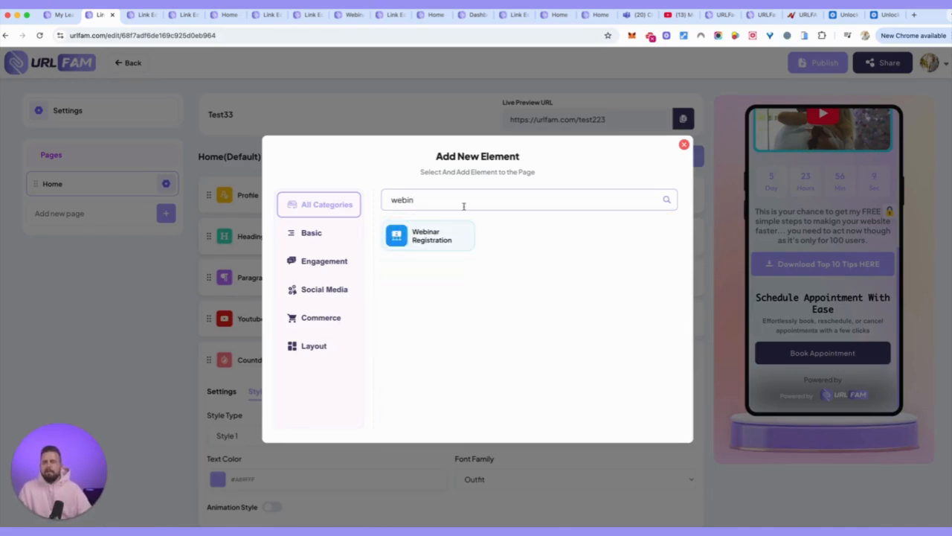
pyautogui.click(430, 236)
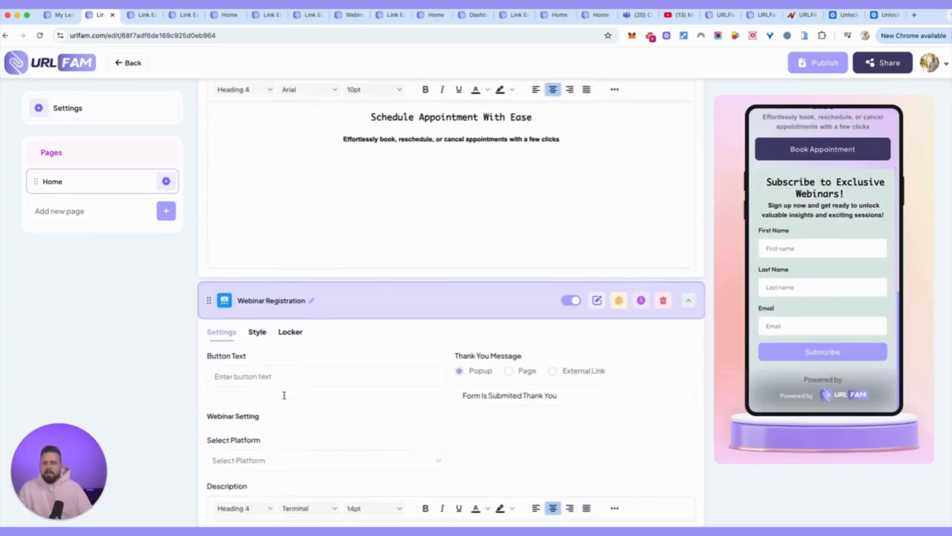
# Step: Select GoTo Webinar as the platform, which returns no webinars to connect
pyautogui.scroll(-5, 284, 395)
pyautogui.click(253, 270)
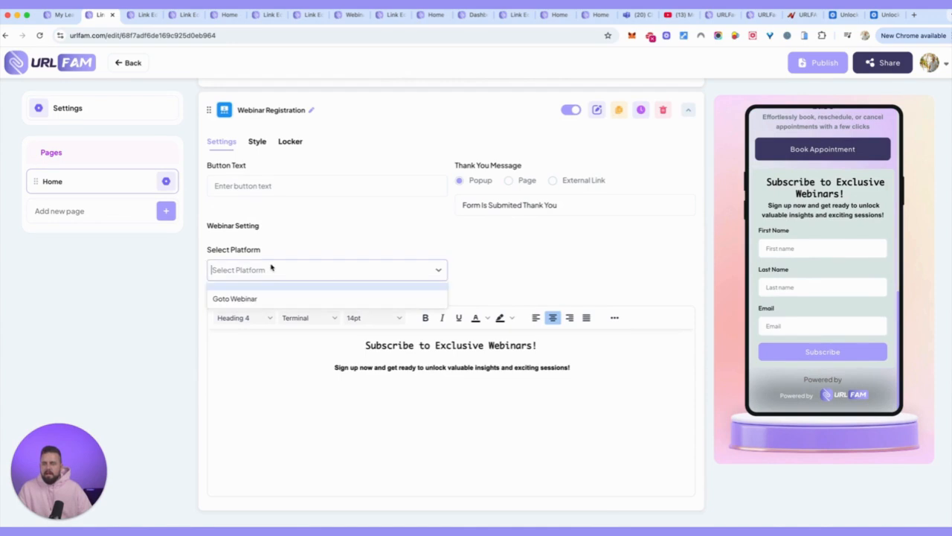
pyautogui.click(238, 298)
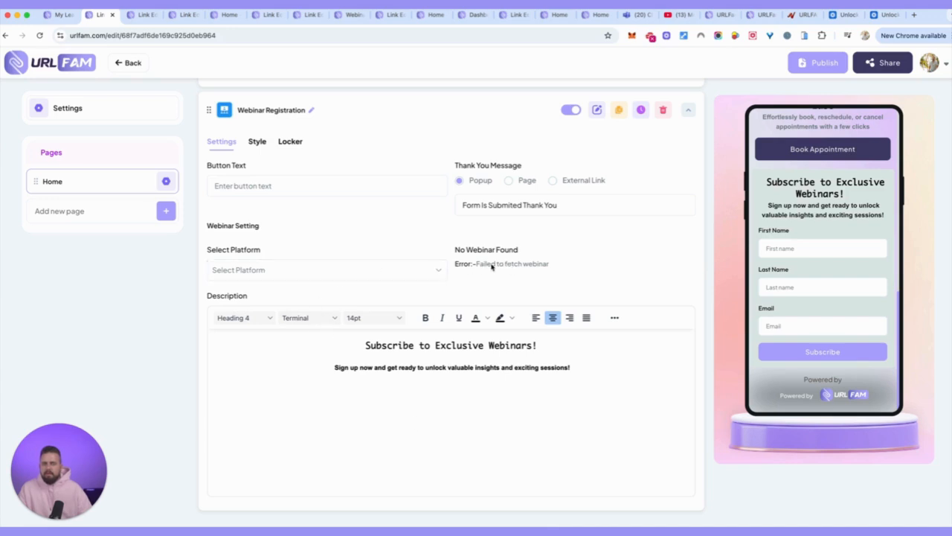
pyautogui.click(414, 271)
pyautogui.click(357, 299)
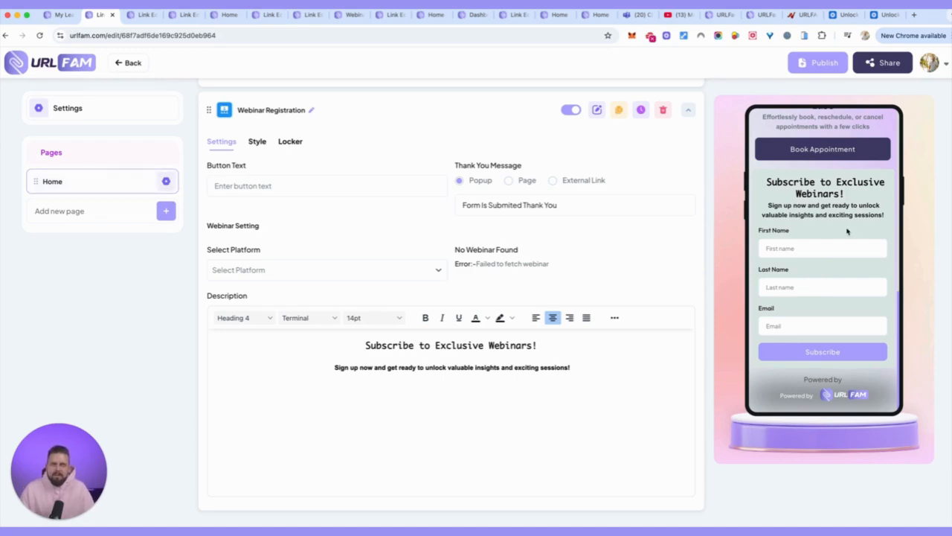
pyautogui.scroll(2, 375, 203)
pyautogui.scroll(5, 375, 203)
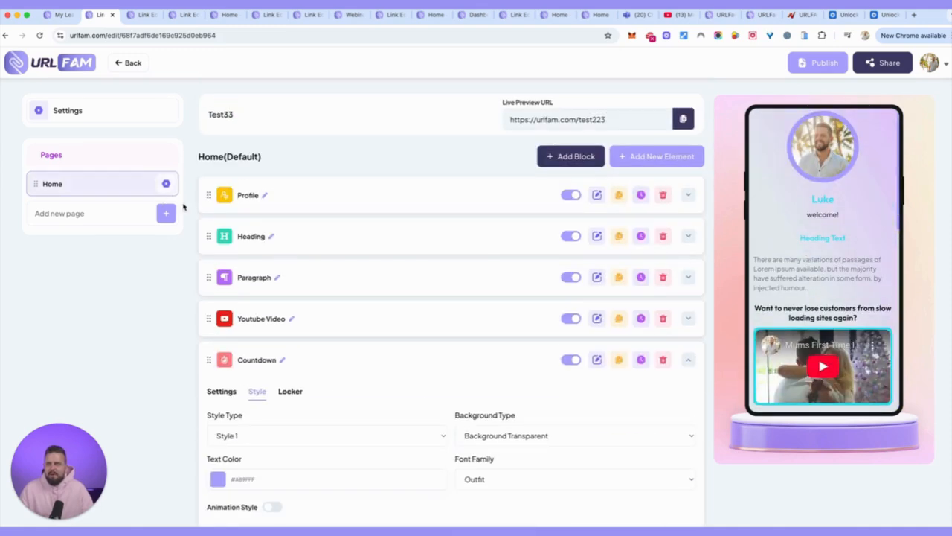
# Step: Clear the 'webin' search and add a WhatsApp Chat block below the webinar form
pyautogui.click(655, 160)
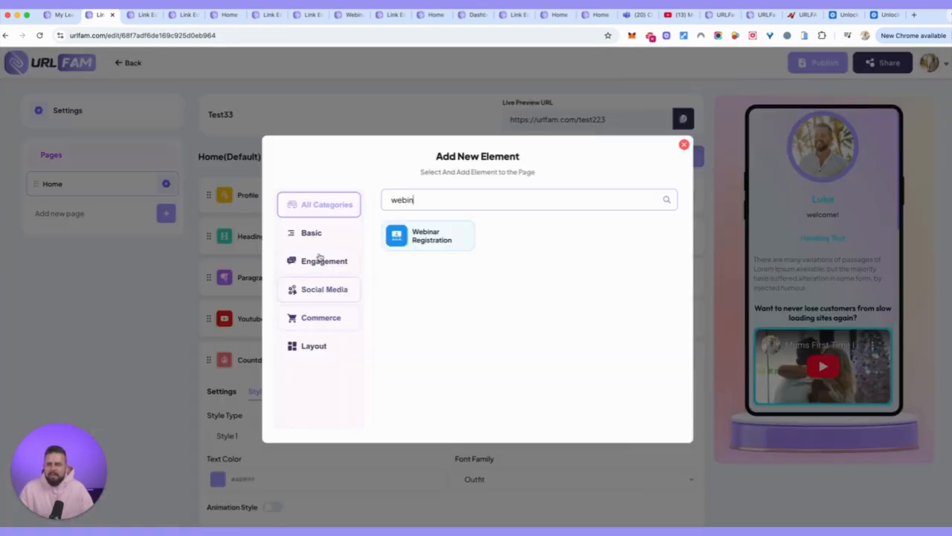
pyautogui.moveTo(577, 201); pyautogui.dragTo(359, 204)
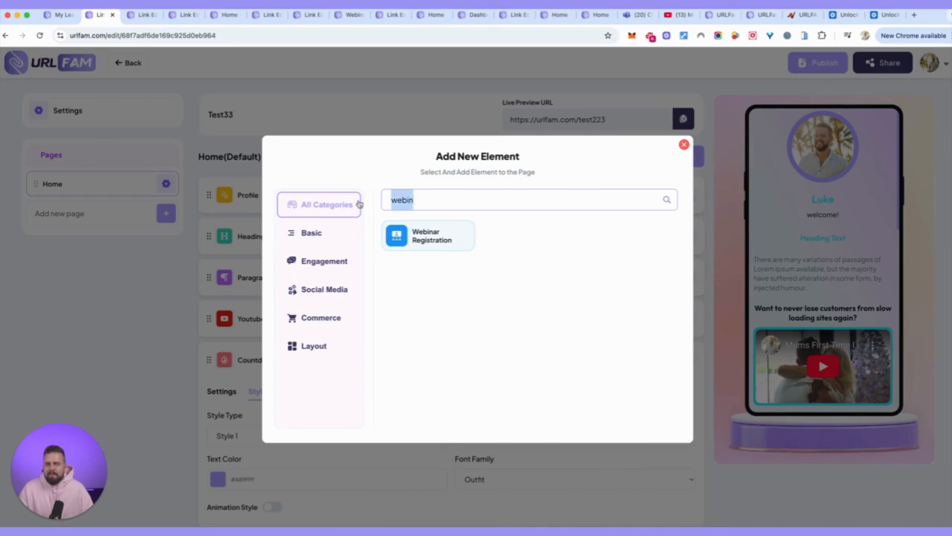
pyautogui.press('BackSpace')
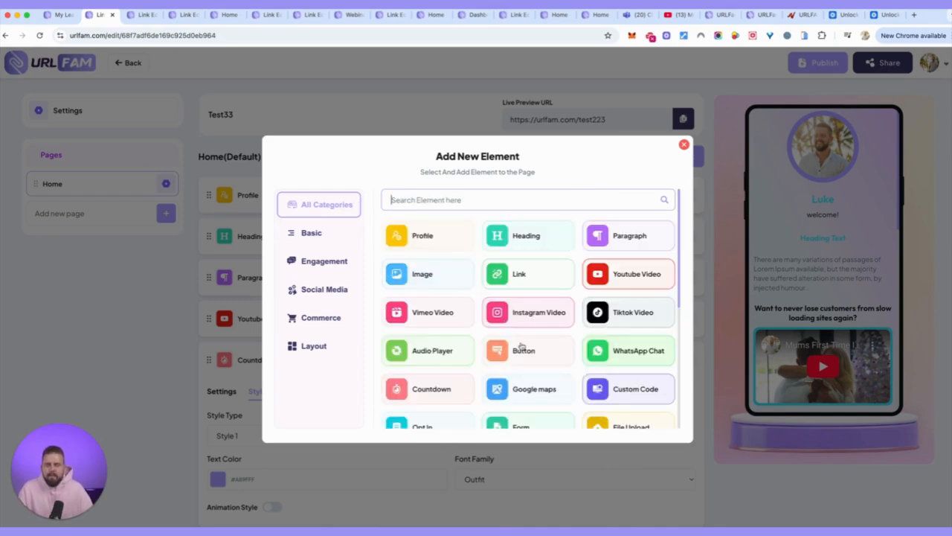
pyautogui.scroll(-5, 568, 355)
pyautogui.scroll(3, 568, 355)
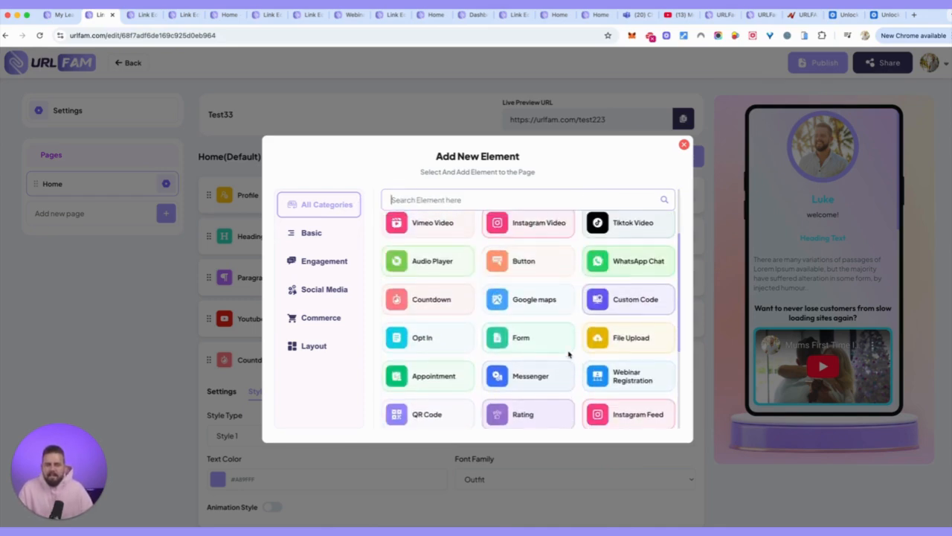
pyautogui.click(632, 266)
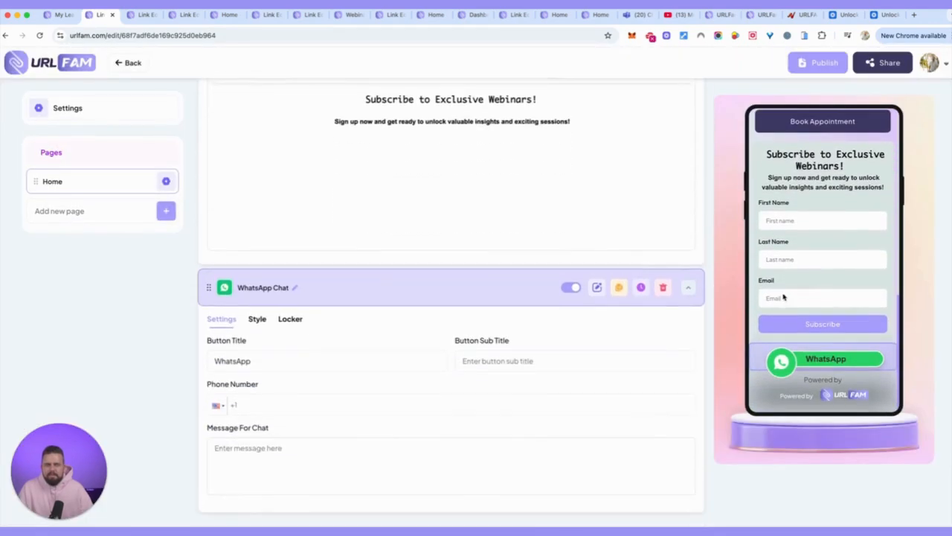
pyautogui.scroll(10, 600, 265)
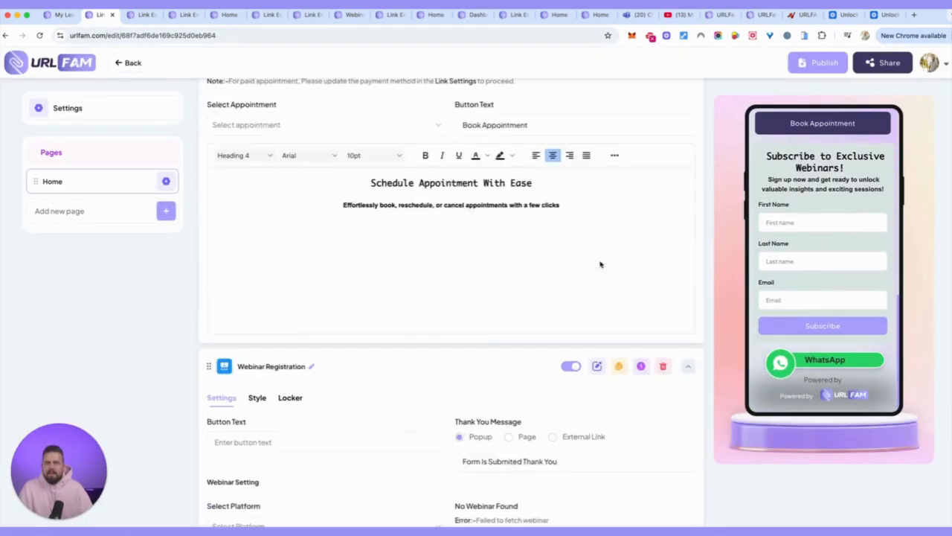
pyautogui.click(638, 156)
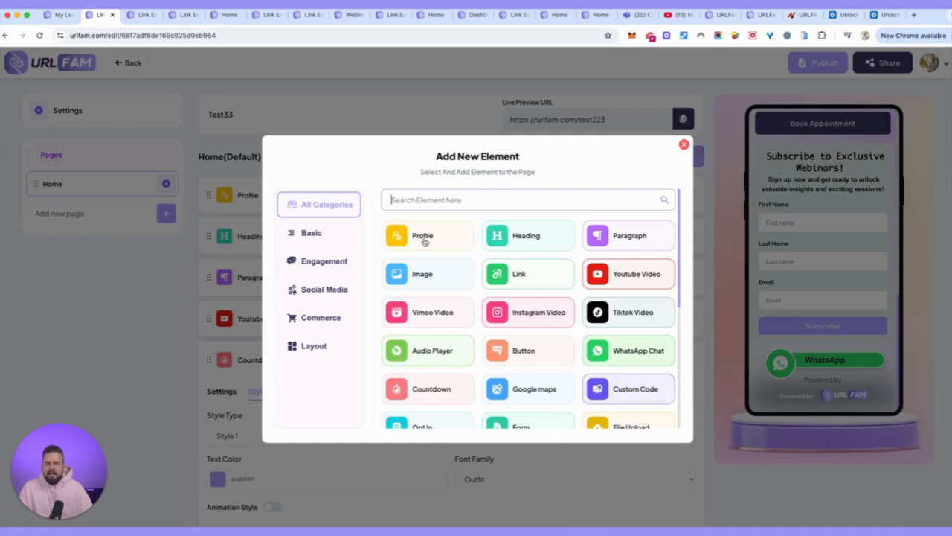
# Step: Add a Paragraph reading 'Got any questions? make sure to reach out directly to me on WHATSAPP…' and select it
pyautogui.click(633, 236)
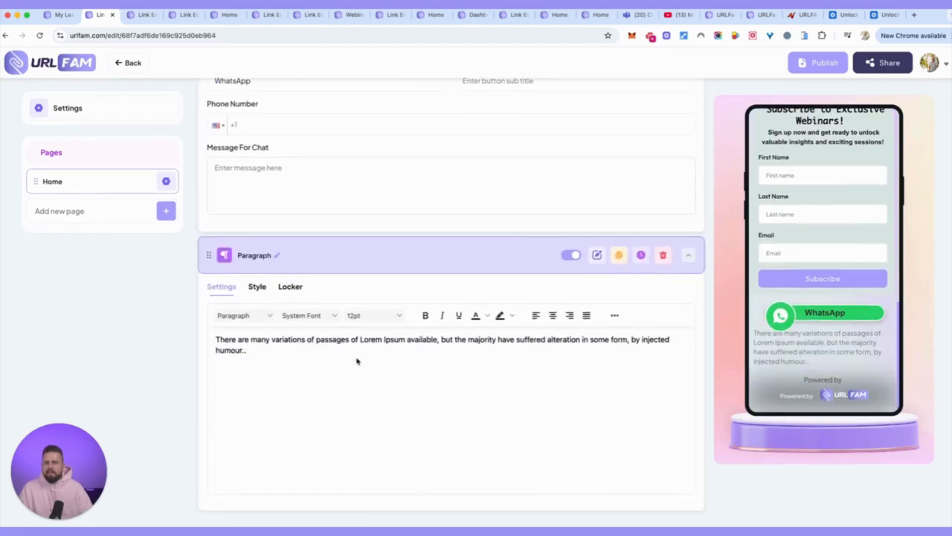
pyautogui.click(285, 351)
pyautogui.hotkey('ctrl', 'a')
pyautogui.write('Di')
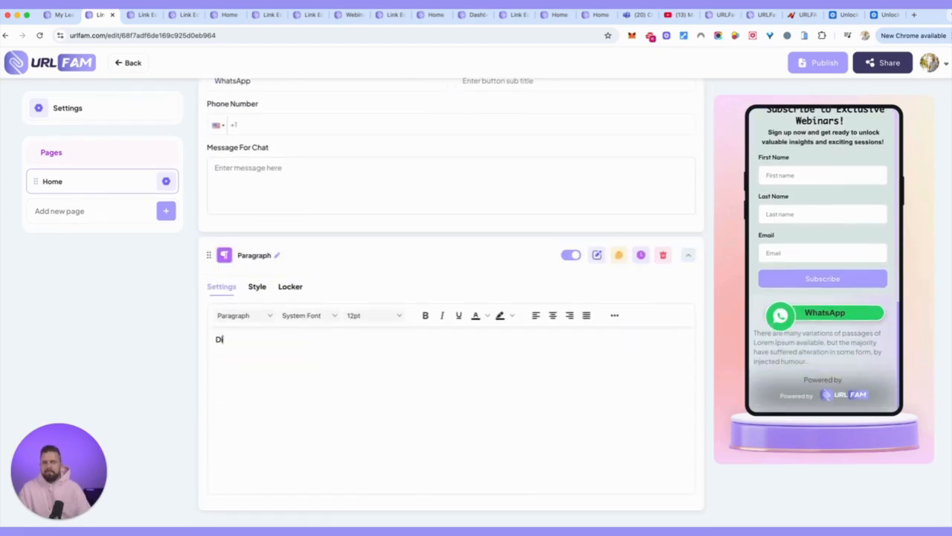
pyautogui.write('d you')
pyautogui.press('BackSpace')
pyautogui.press('BackSpace')
pyautogui.press('BackSpace')
pyautogui.press('BackSpace')
pyautogui.press('BackSpace')
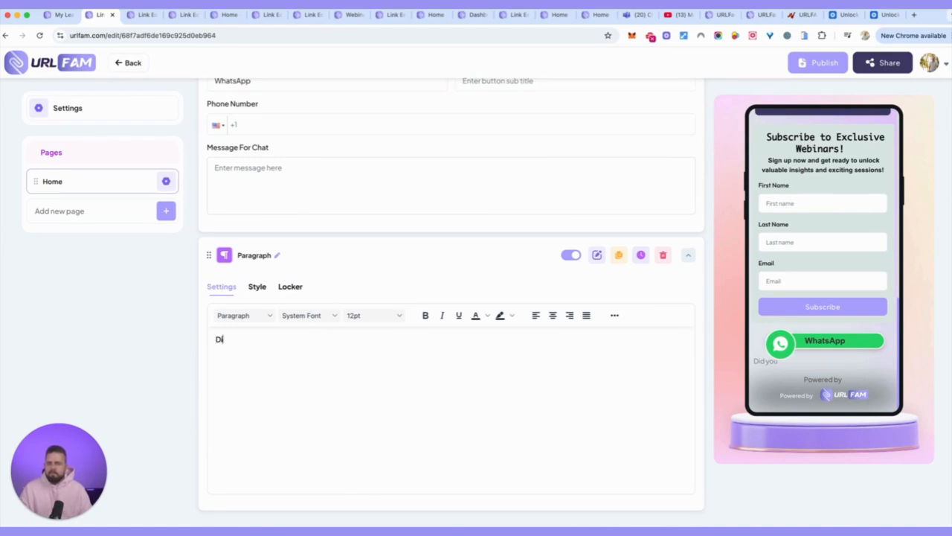
pyautogui.press('BackSpace')
pyautogui.press('BackSpace')
pyautogui.write('Got any questi')
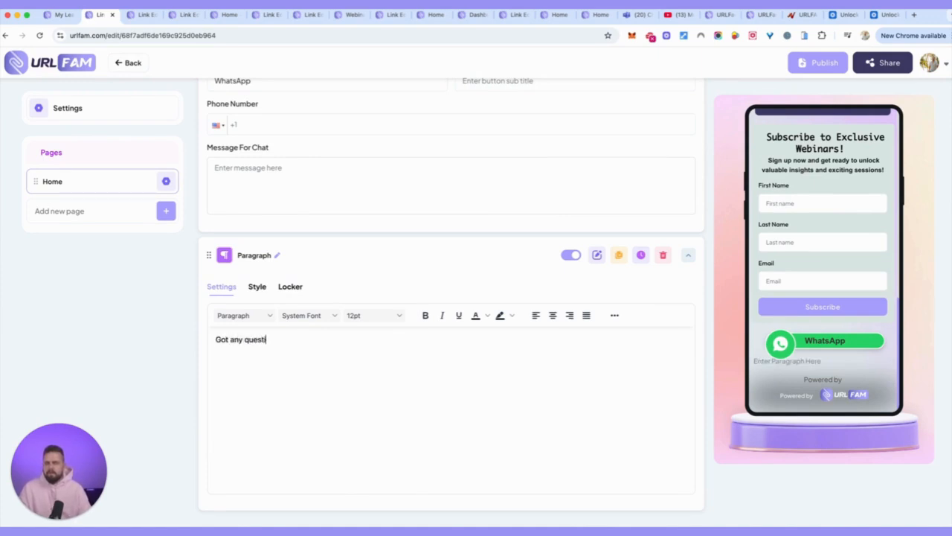
pyautogui.write('ons? make sure to r')
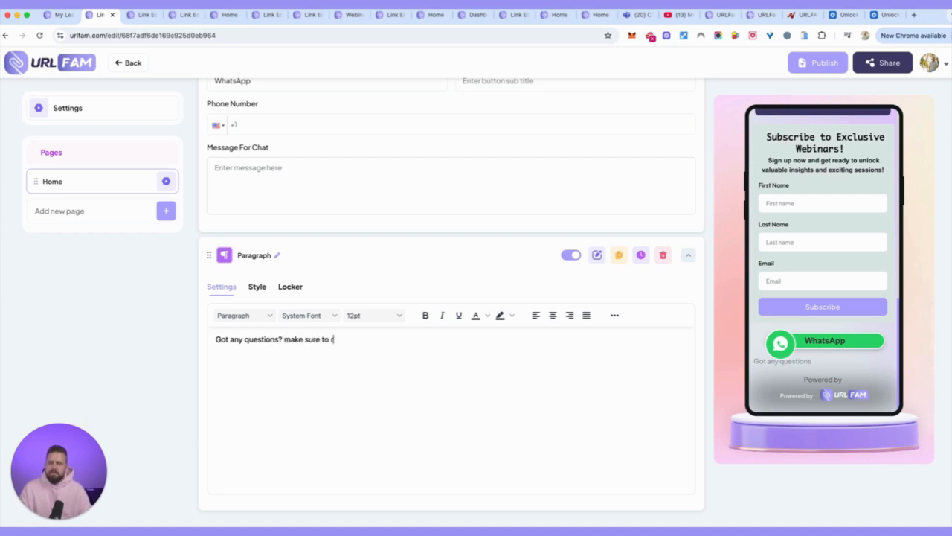
pyautogui.write('each out directly to')
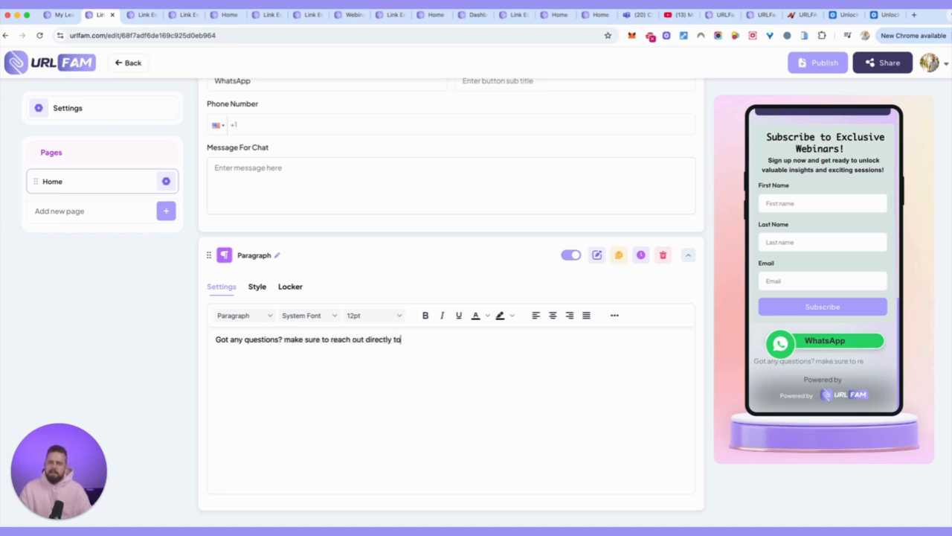
pyautogui.write(' me on WHATSAPP for an INSTANT response')
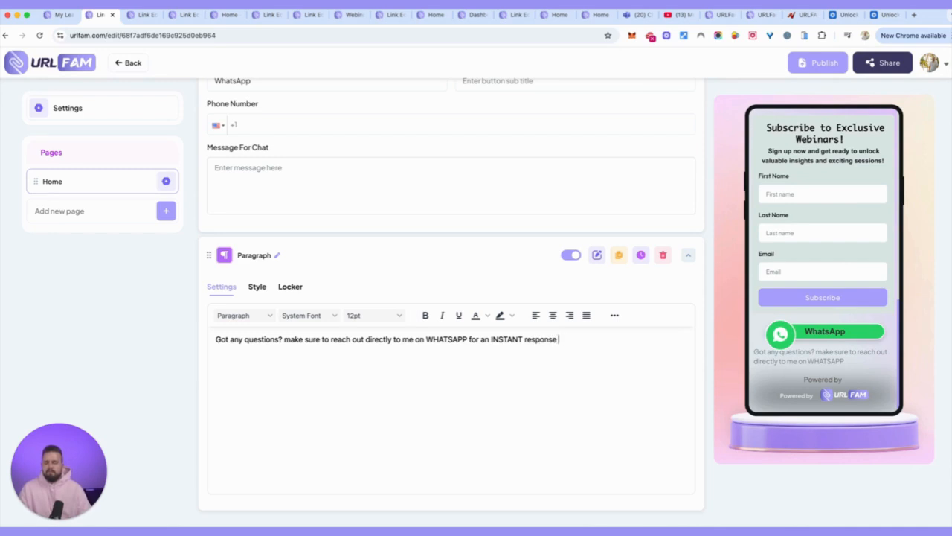
pyautogui.write('now.')
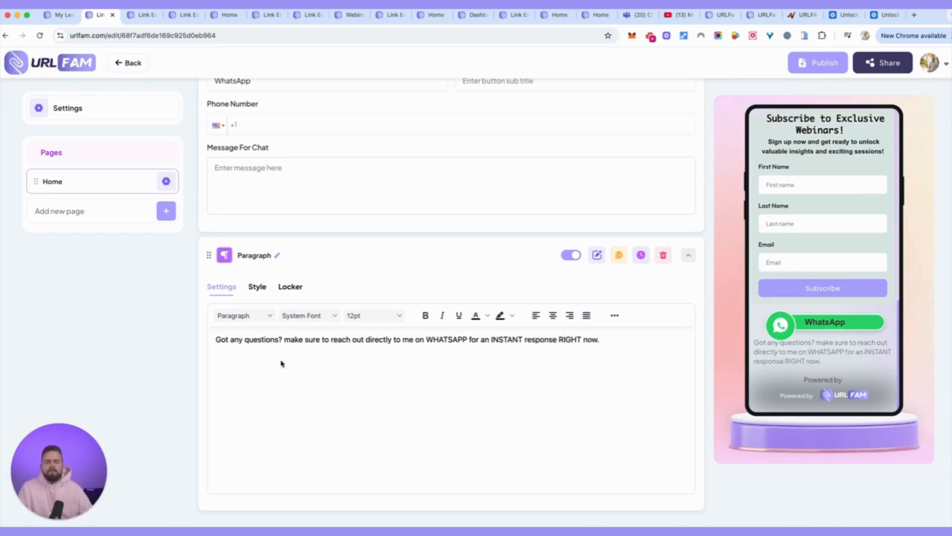
pyautogui.moveTo(628, 339); pyautogui.dragTo(212, 340)
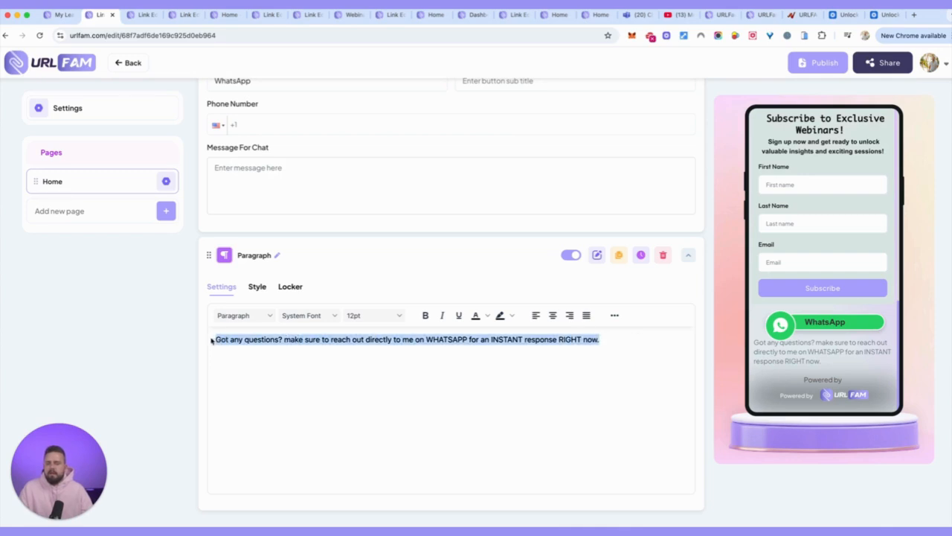
# Step: Make the WhatsApp sentence bold with blue text on a yellow highlight, centre-aligned
pyautogui.press('super+b')
pyautogui.click(511, 316)
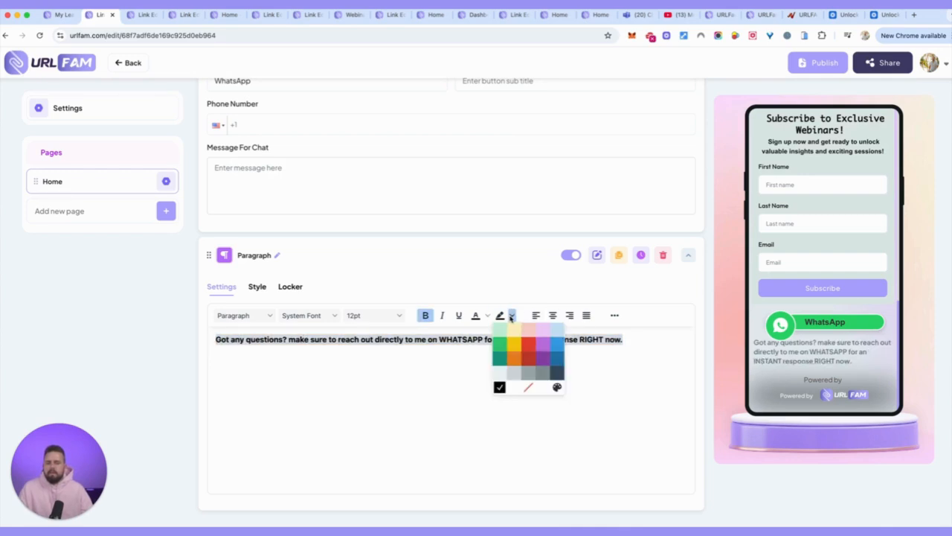
pyautogui.click(514, 344)
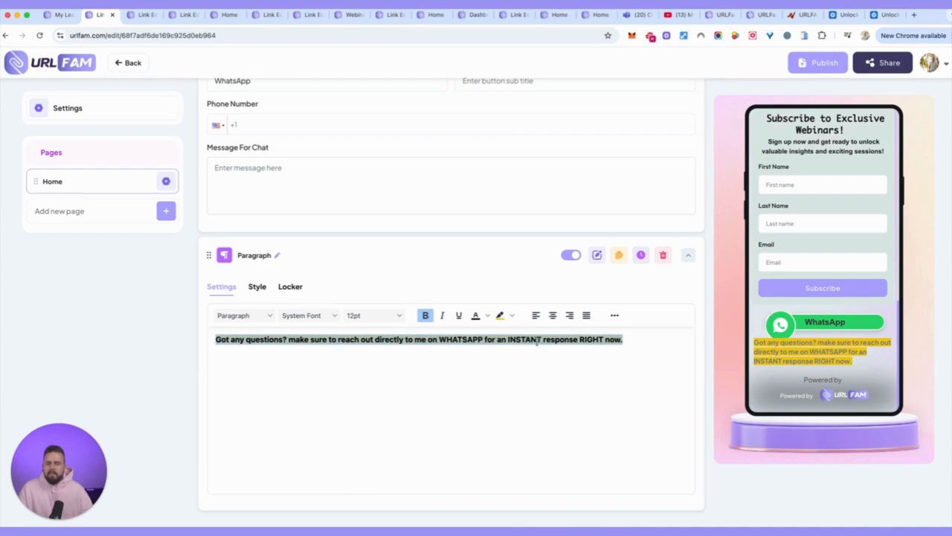
pyautogui.click(487, 315)
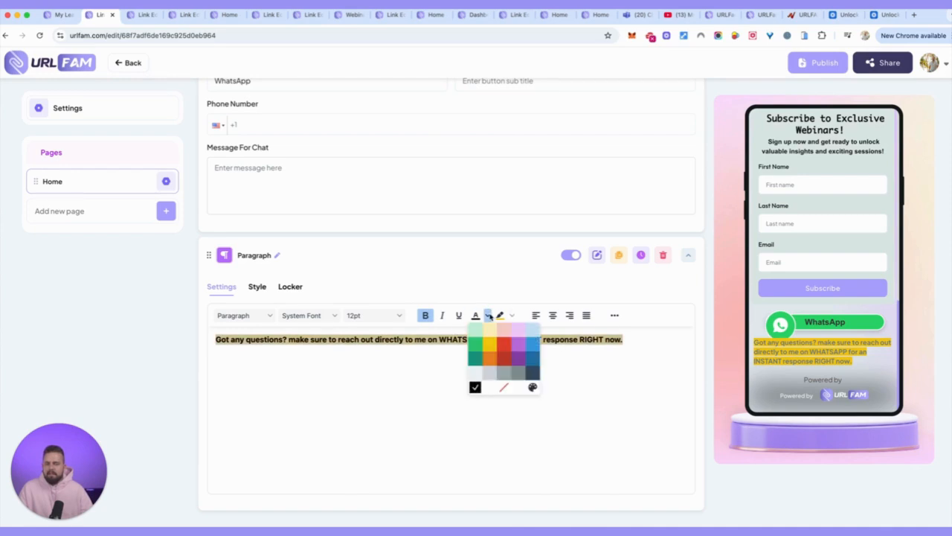
pyautogui.click(532, 344)
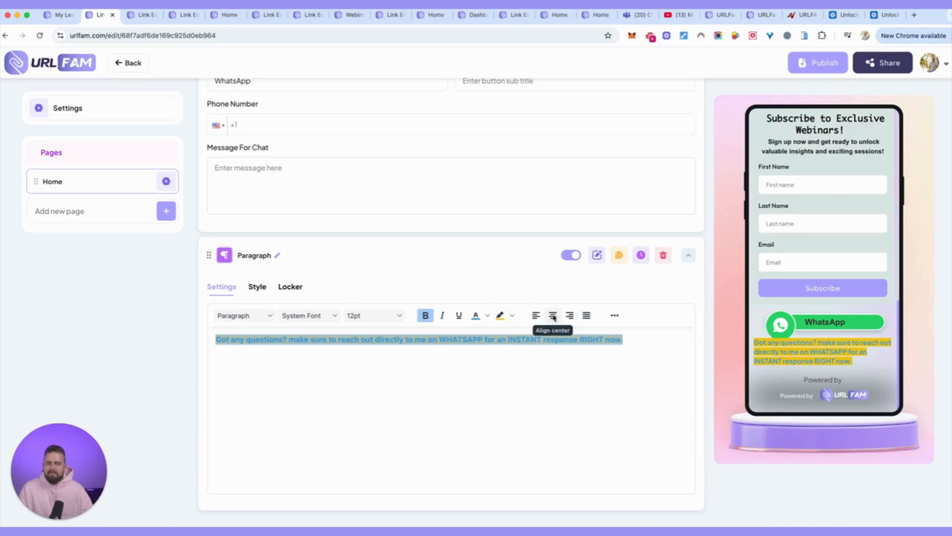
pyautogui.click(553, 315)
pyautogui.click(536, 364)
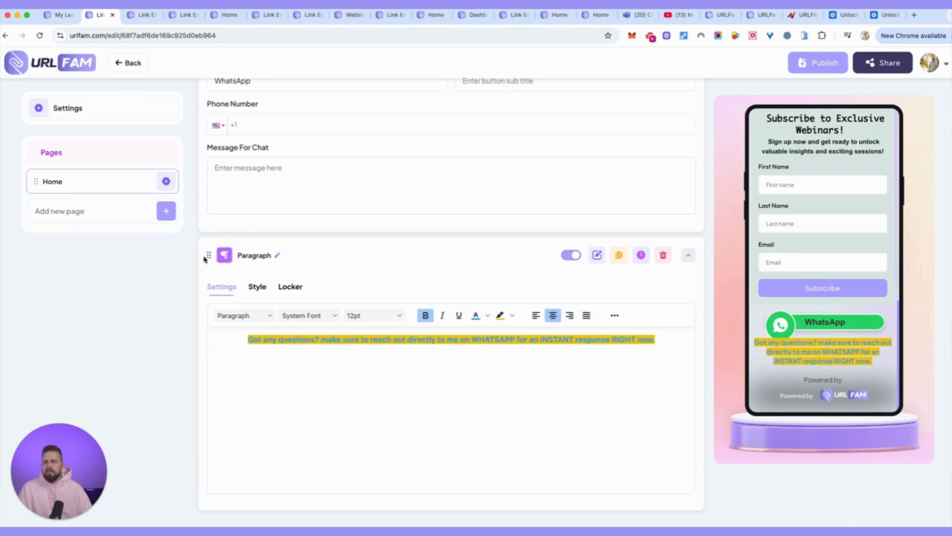
# Step: Drag the question paragraph up so it sits above the WhatsApp Chat button
pyautogui.scroll(1, 210, 254)
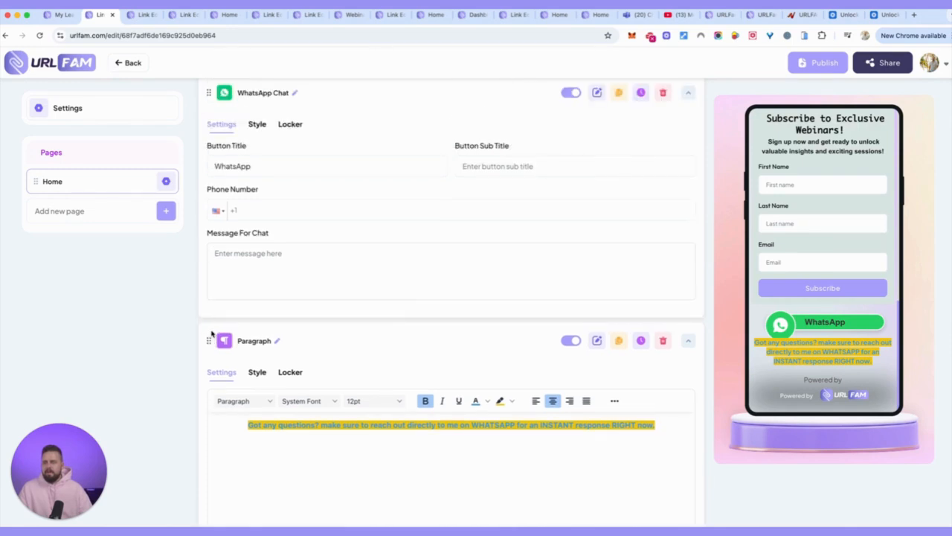
pyautogui.moveTo(211, 340); pyautogui.dragTo(260, 183)
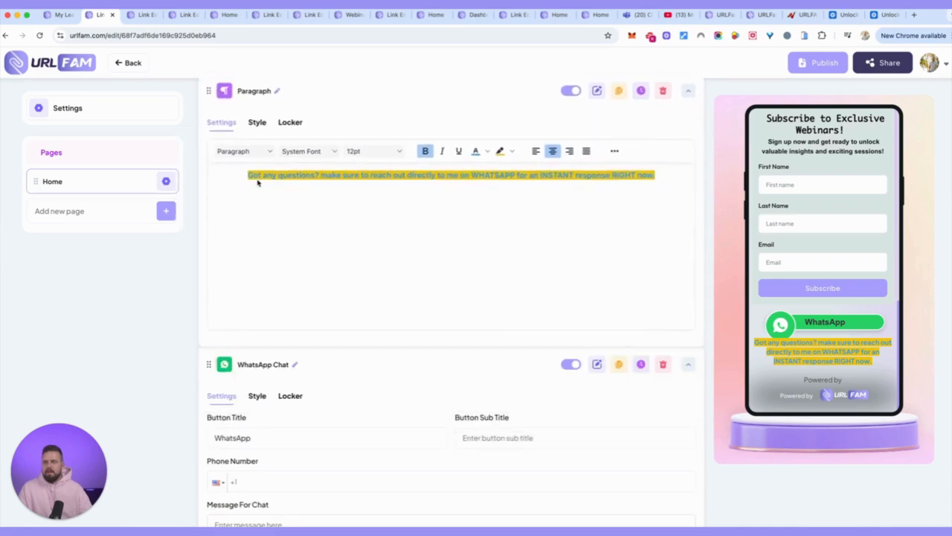
pyautogui.scroll(-1, 670, 275)
pyautogui.scroll(10, 850, 250)
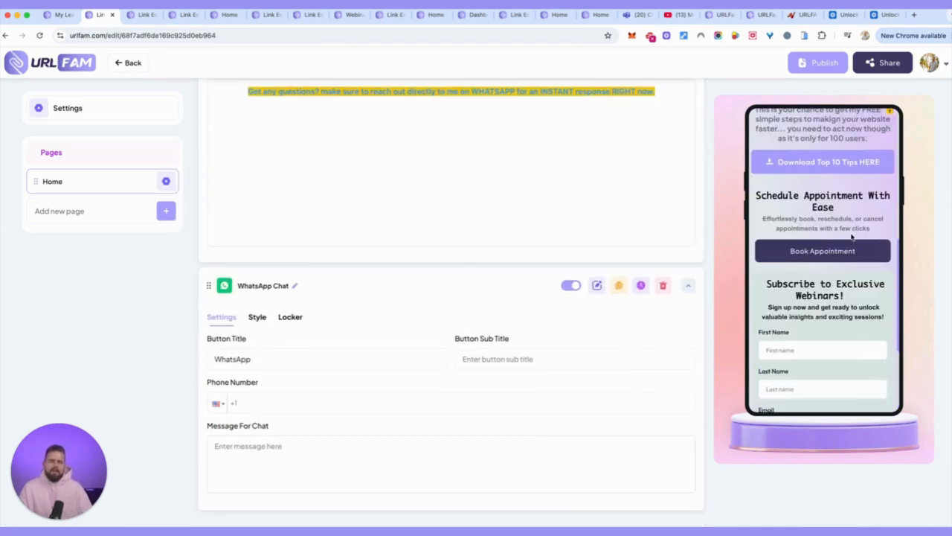
pyautogui.scroll(-10, 852, 237)
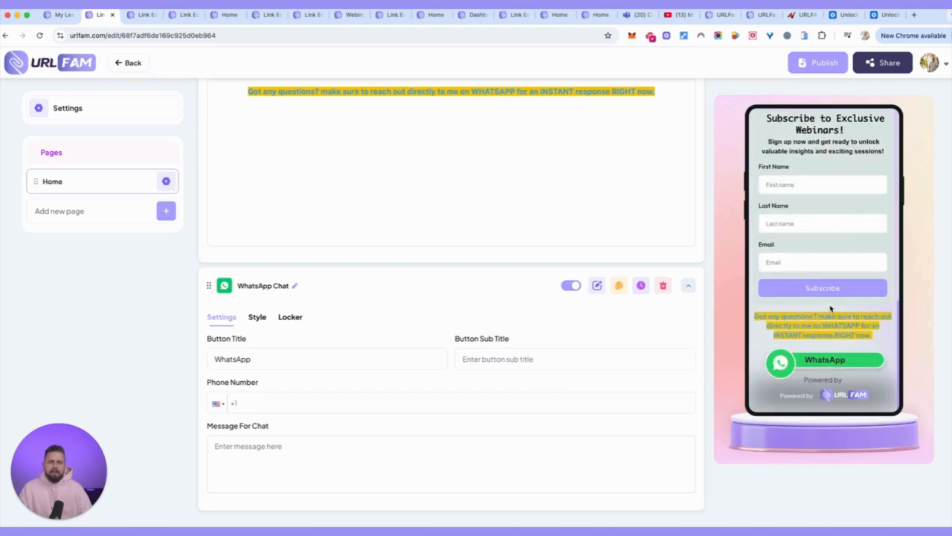
pyautogui.scroll(10, 643, 238)
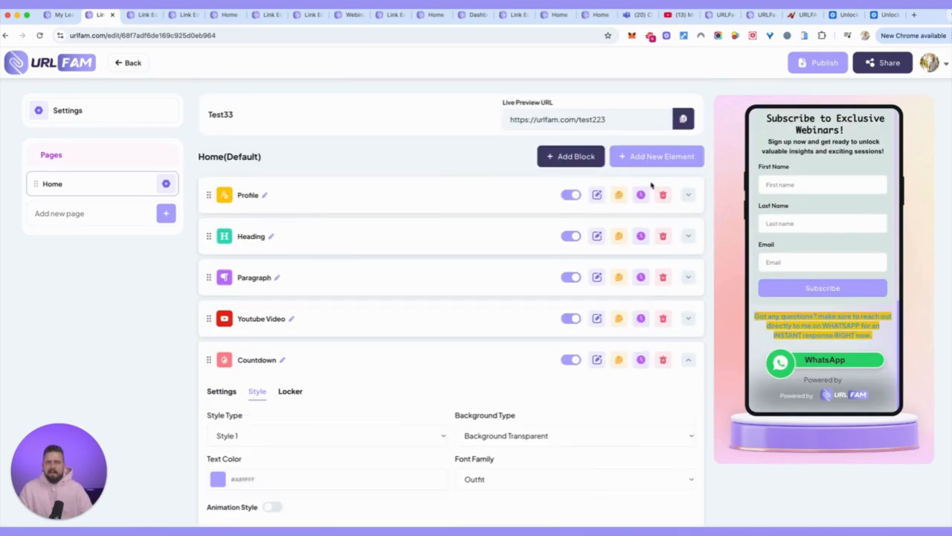
# Step: Add a Form element collecting name, email, phone and description with a Submit button
pyautogui.click(655, 157)
pyautogui.scroll(-2, 497, 333)
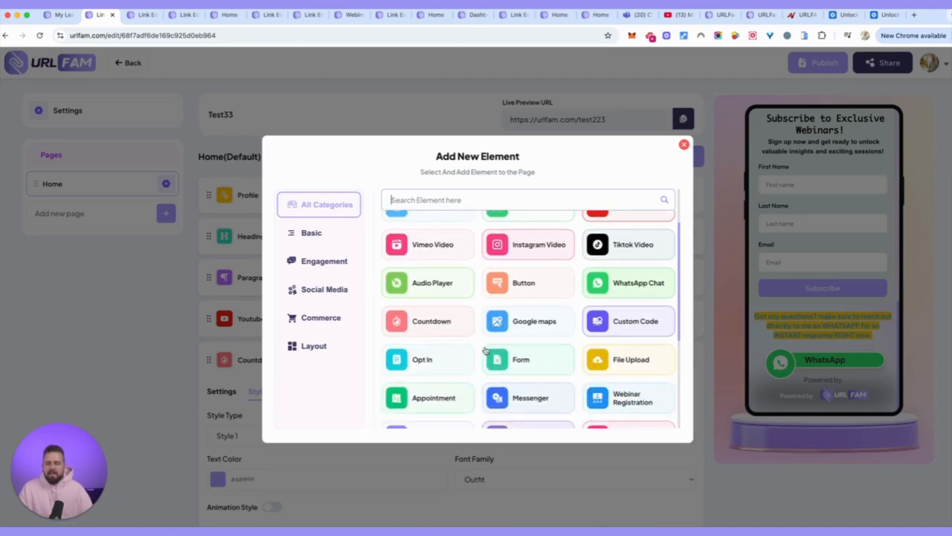
pyautogui.scroll(-1, 491, 345)
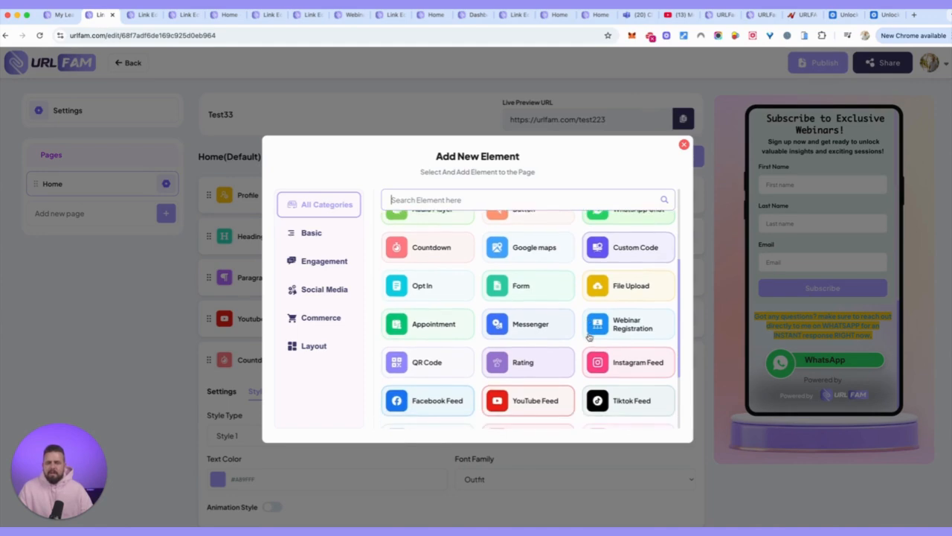
pyautogui.scroll(-2, 576, 305)
pyautogui.click(523, 225)
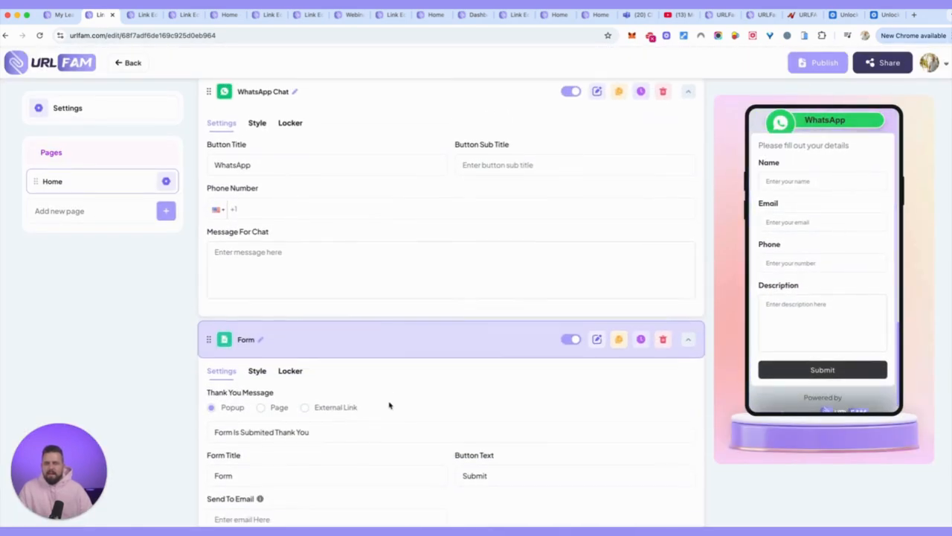
# Step: View the contact form's Style options: label colour, button colour, font and radius
pyautogui.scroll(-4, 278, 406)
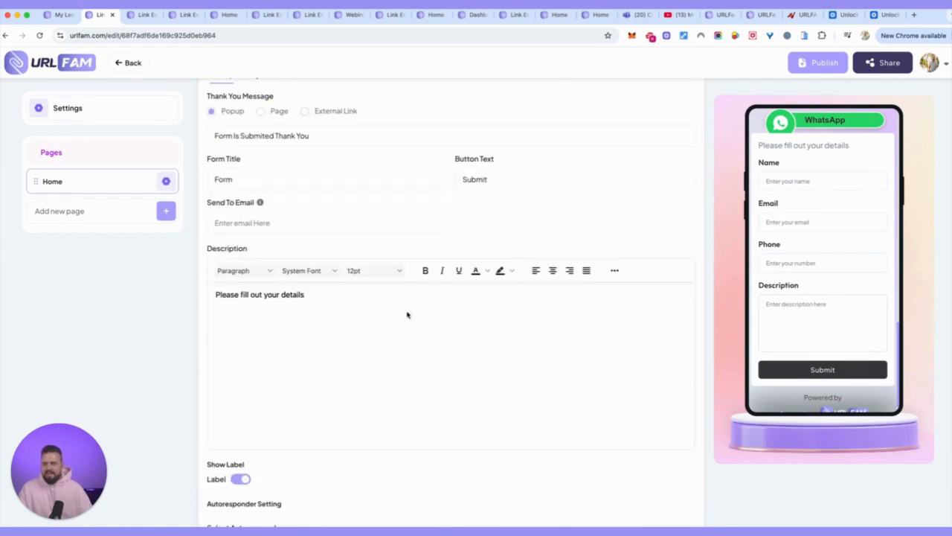
pyautogui.scroll(-1, 773, 294)
pyautogui.scroll(-6, 293, 291)
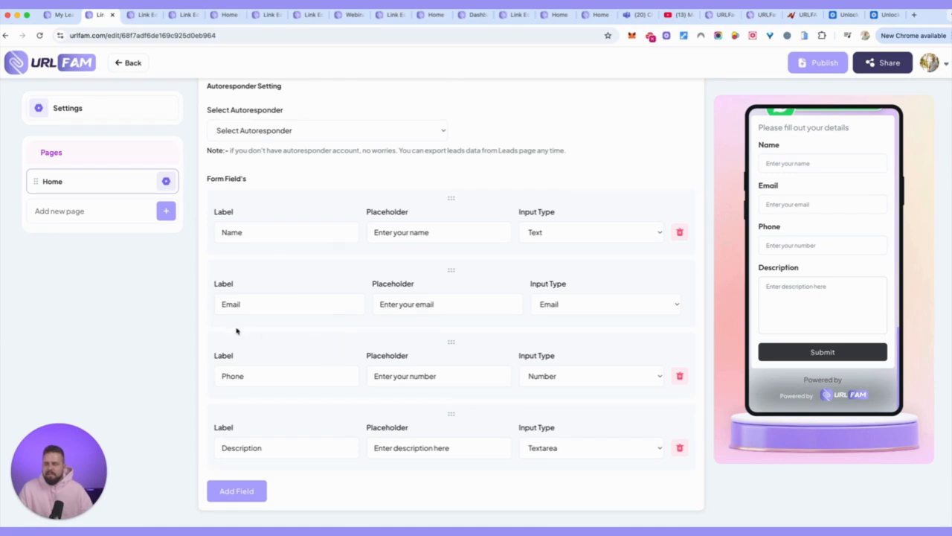
pyautogui.scroll(1, 345, 335)
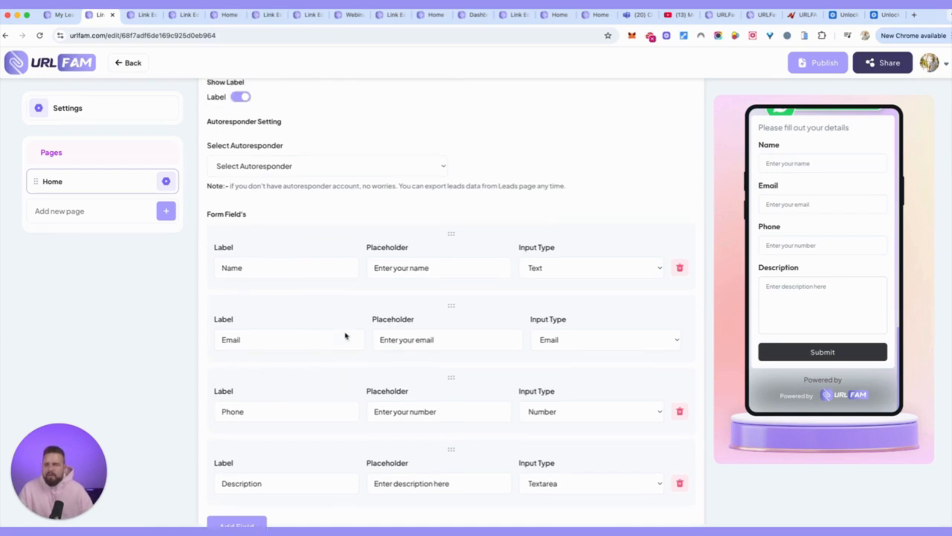
pyautogui.scroll(2, 348, 319)
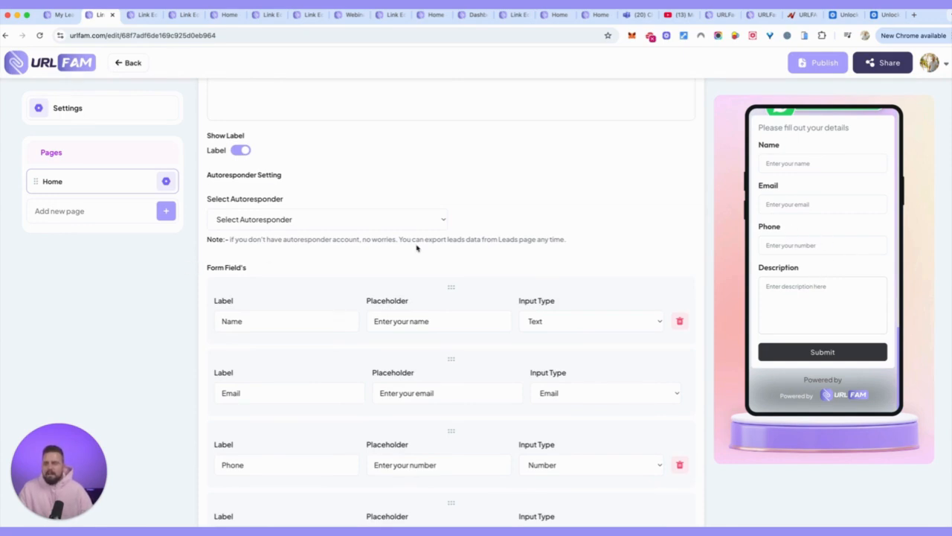
pyautogui.scroll(12, 357, 236)
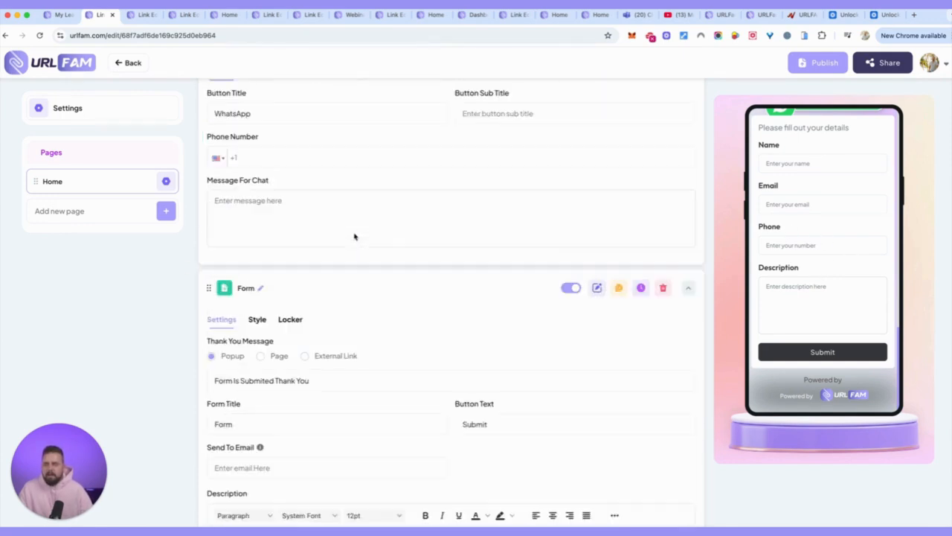
pyautogui.click(262, 322)
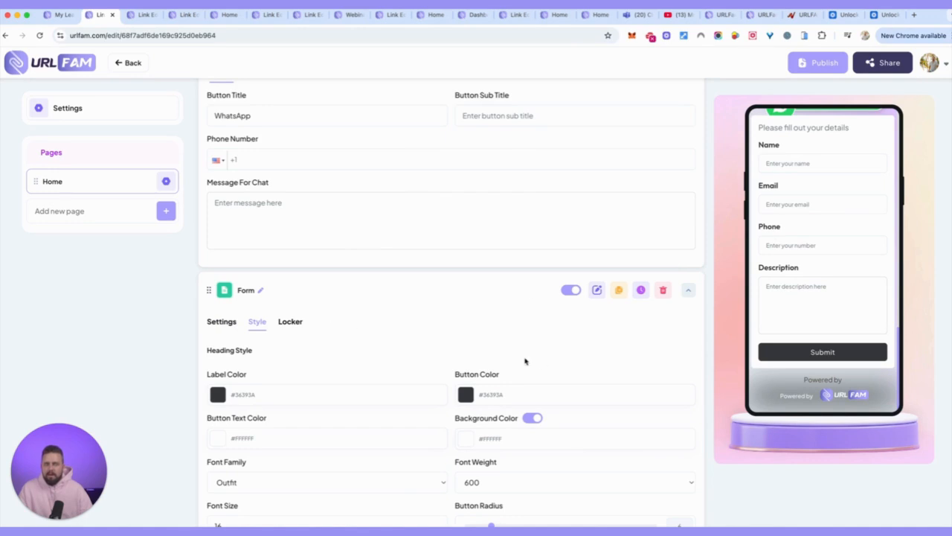
pyautogui.scroll(-2, 525, 361)
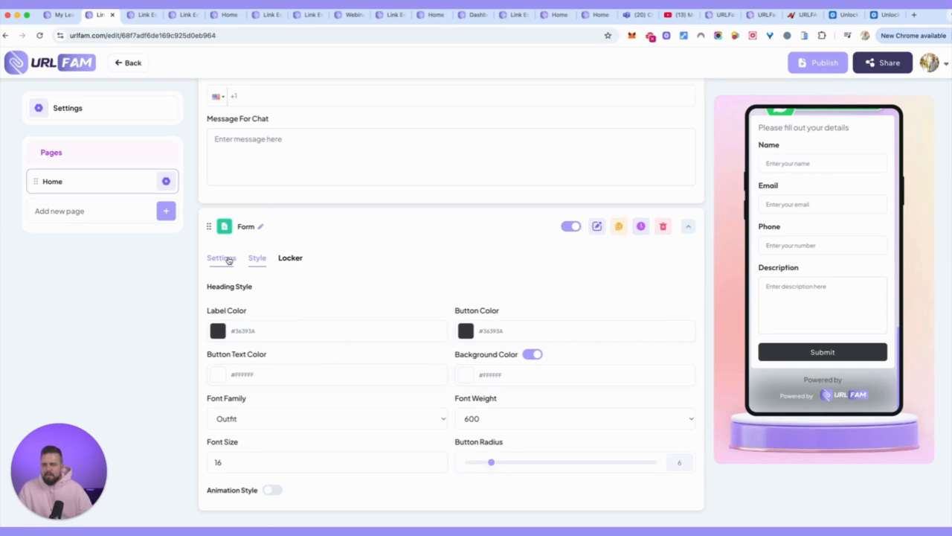
pyautogui.scroll(10, 447, 241)
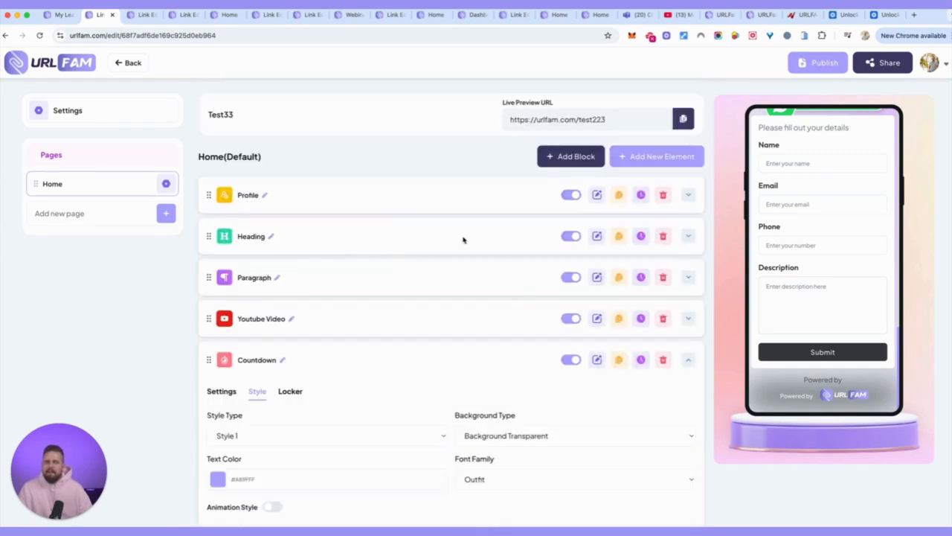
# Step: Add an Instagram Feed element from the Social Media category below the form
pyautogui.click(627, 164)
pyautogui.click(324, 261)
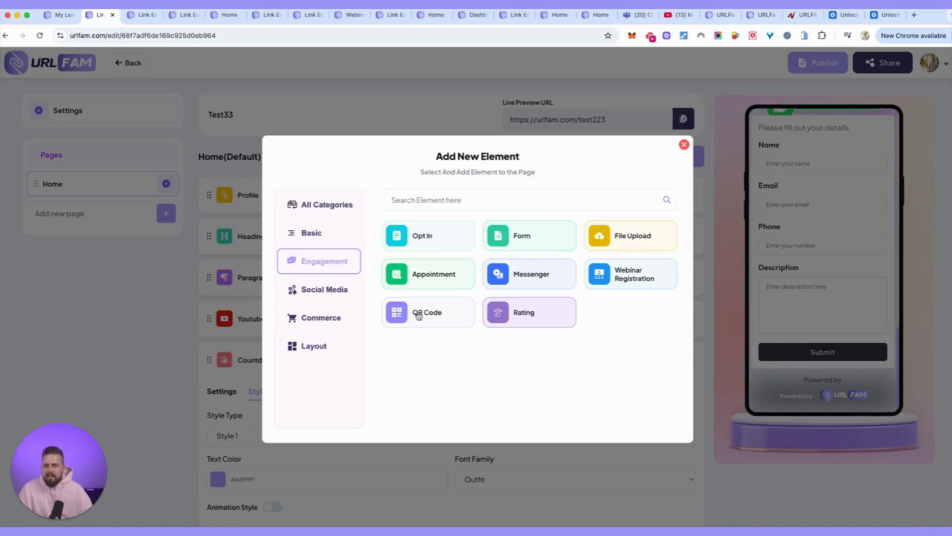
pyautogui.click(322, 290)
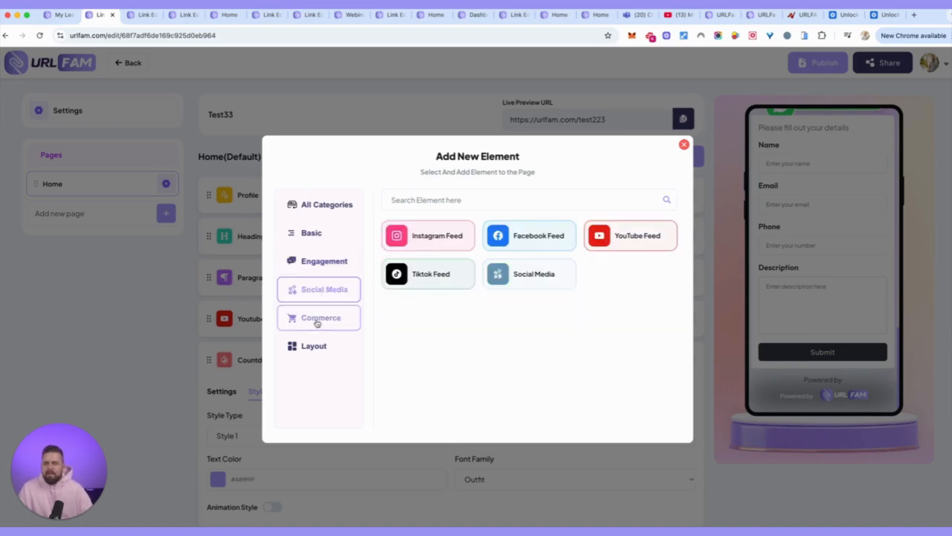
pyautogui.click(436, 237)
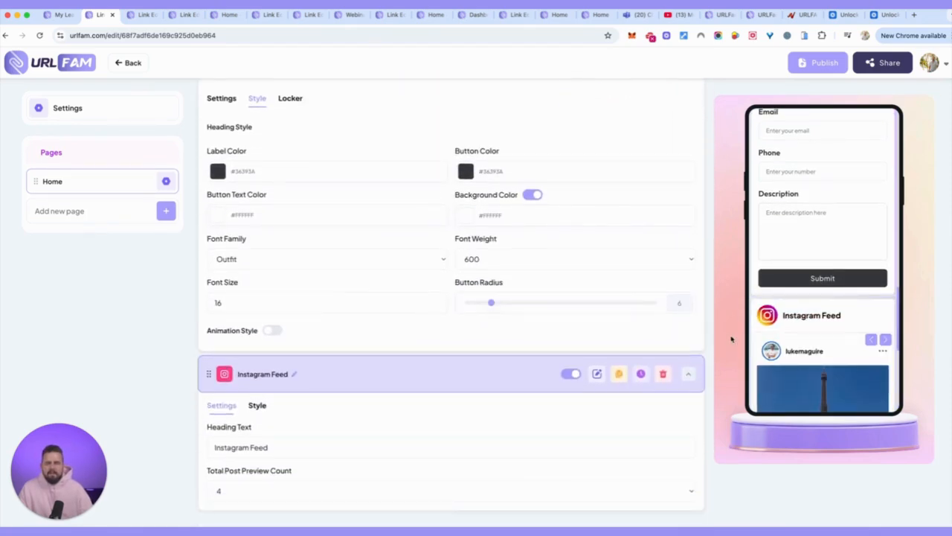
pyautogui.scroll(-3, 866, 316)
pyautogui.scroll(-3, 866, 316)
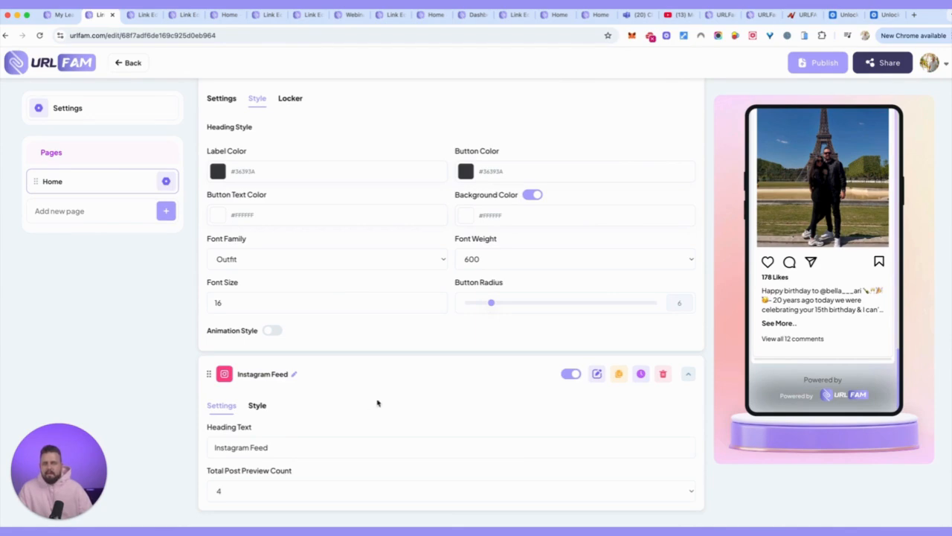
# Step: Set the Instagram feed to 2 columns with Horizontal scroll direction
pyautogui.click(257, 405)
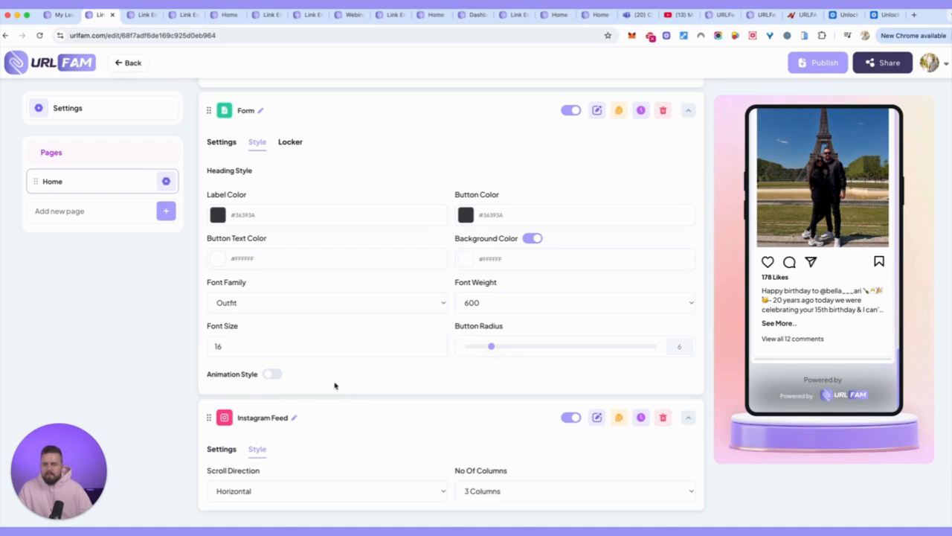
pyautogui.click(536, 489)
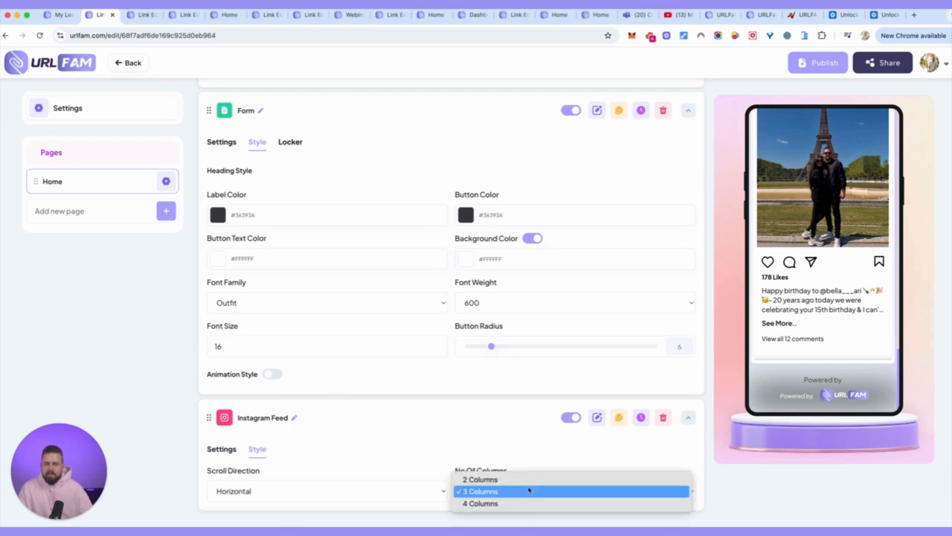
pyautogui.click(514, 480)
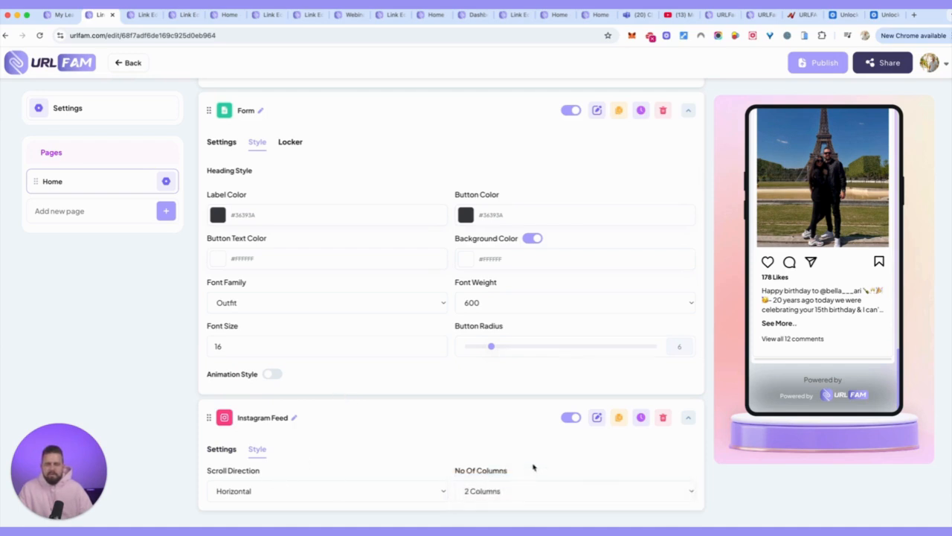
pyautogui.click(281, 490)
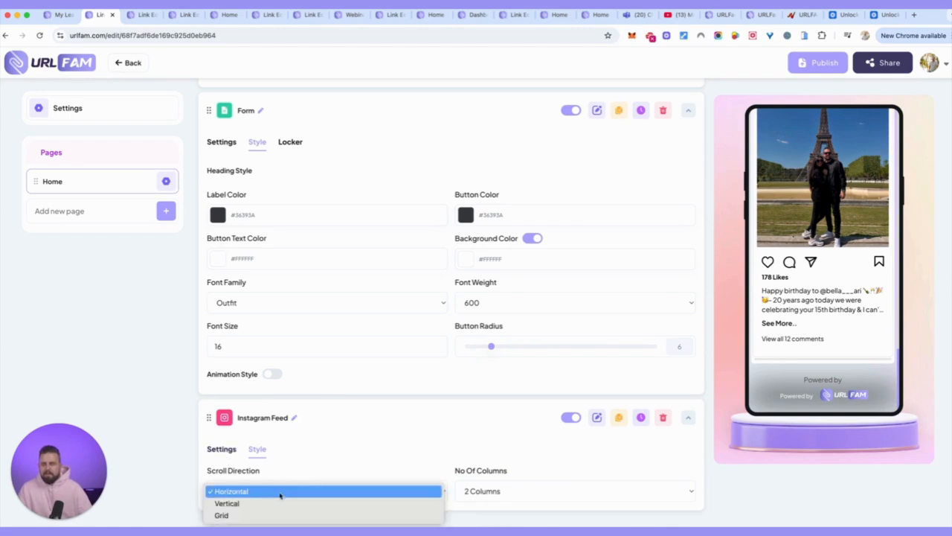
pyautogui.click(276, 504)
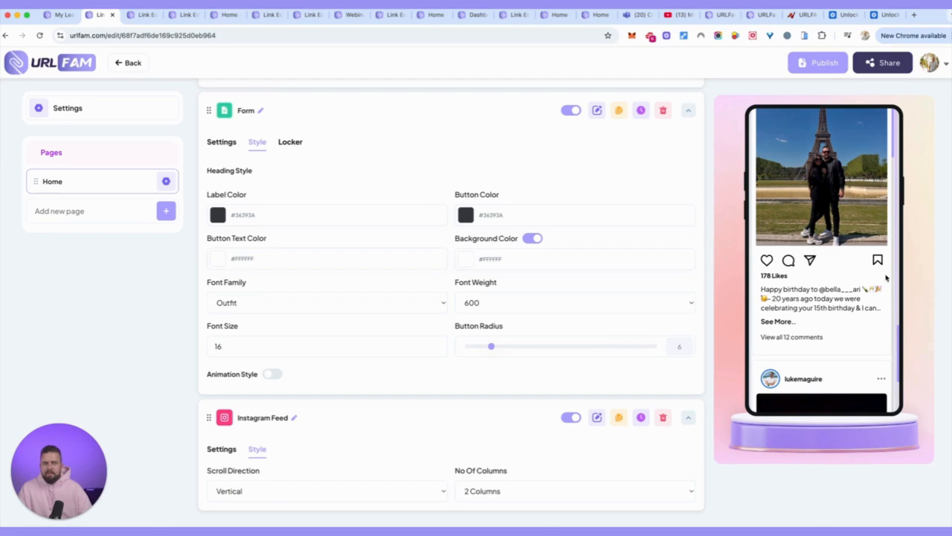
pyautogui.scroll(-8, 810, 291)
pyautogui.scroll(6, 809, 299)
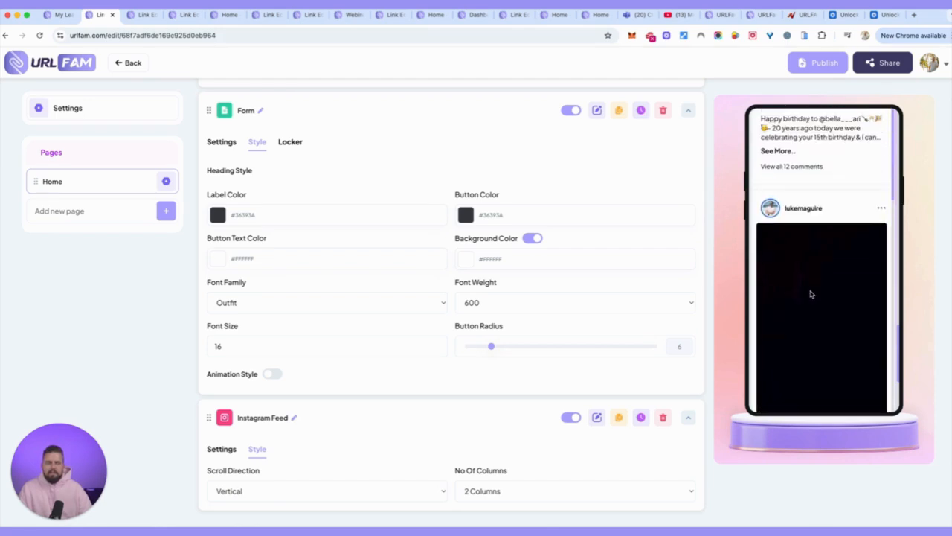
pyautogui.scroll(5, 811, 296)
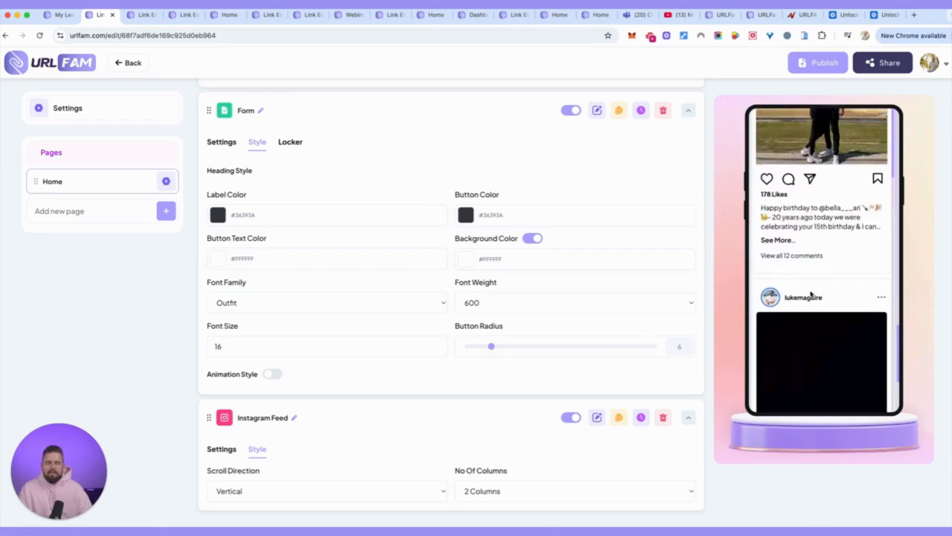
pyautogui.click(265, 493)
pyautogui.click(253, 505)
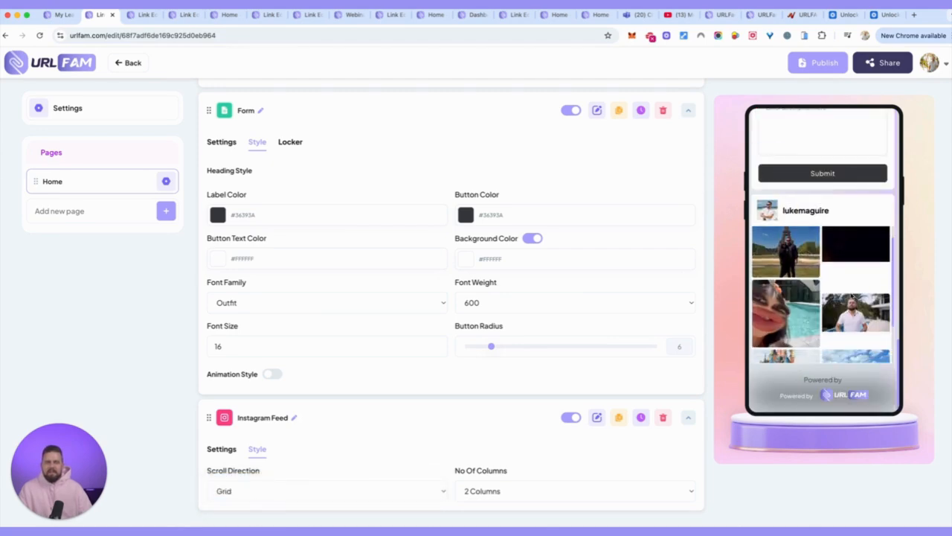
pyautogui.click(230, 490)
pyautogui.click(246, 465)
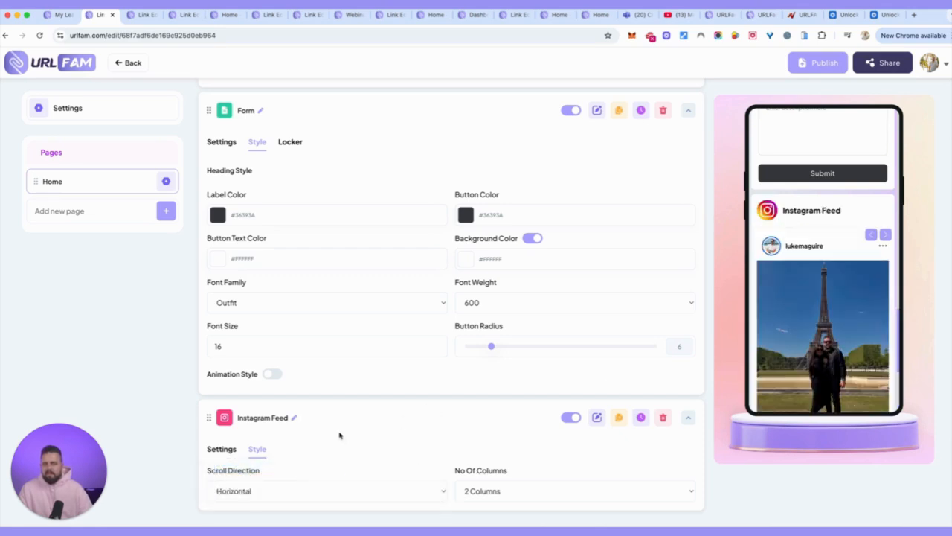
# Step: Advance the feed carousel preview through a couple of posts
pyautogui.click(886, 236)
pyautogui.click(886, 236)
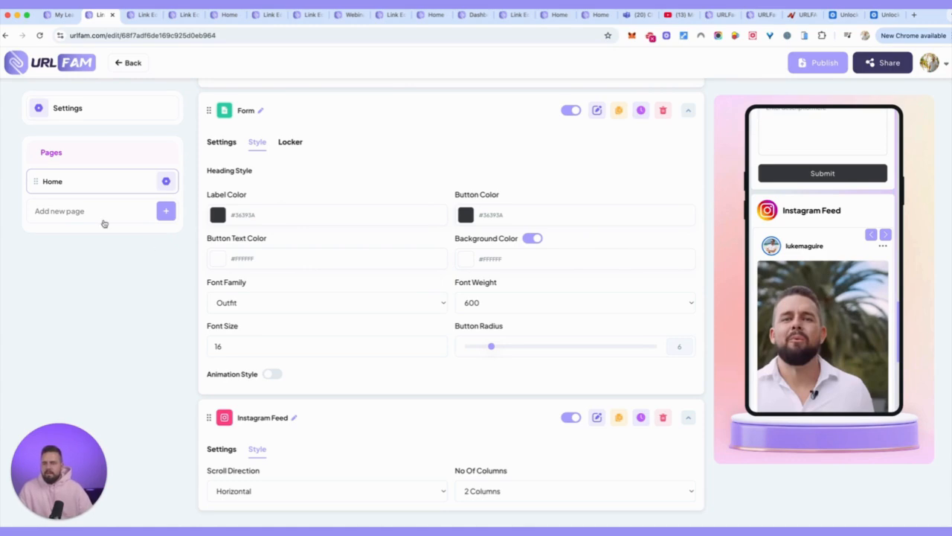
pyautogui.scroll(10, 704, 189)
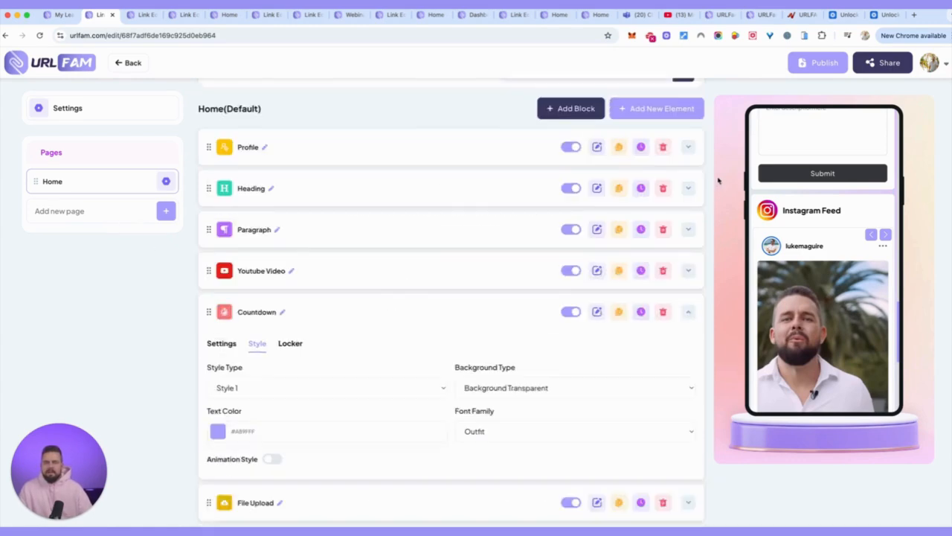
# Step: Add a Social Media icons element to the page
pyautogui.click(668, 158)
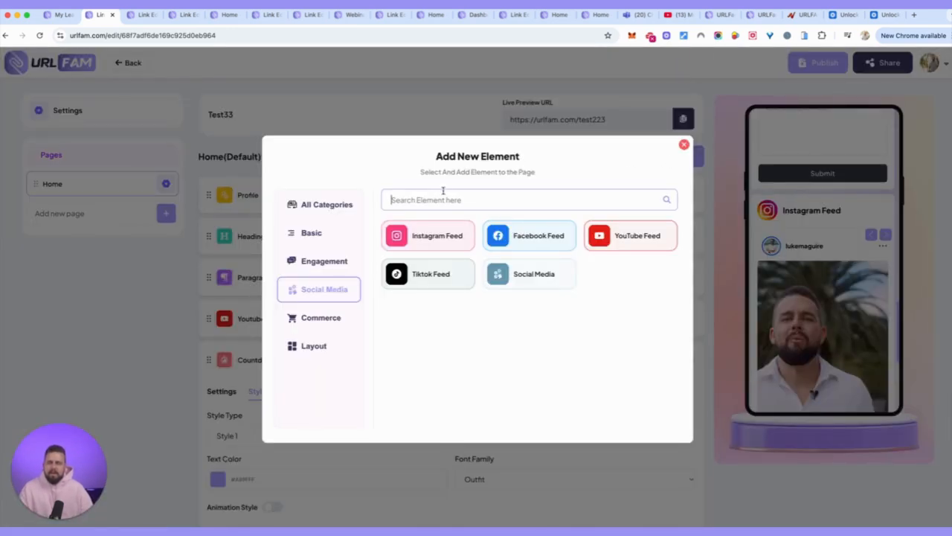
pyautogui.click(524, 280)
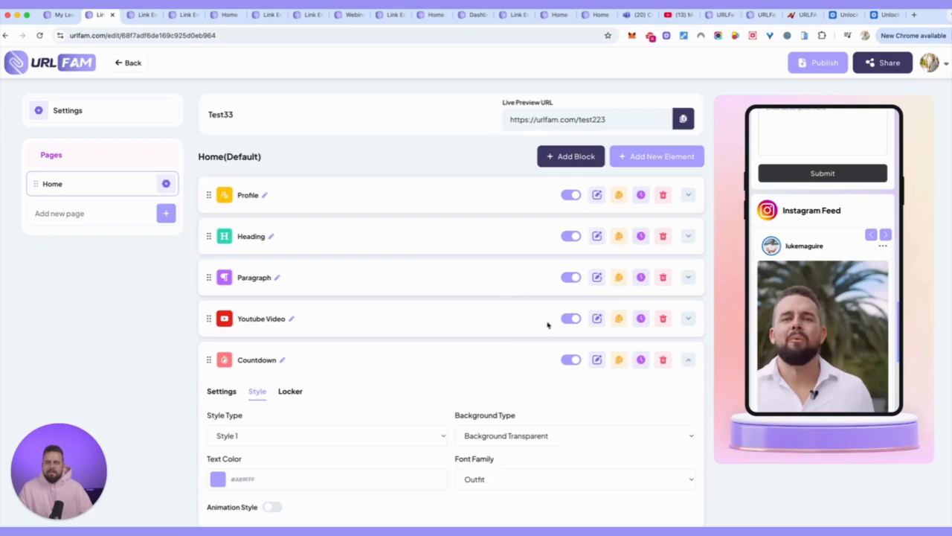
pyautogui.scroll(-5, 565, 342)
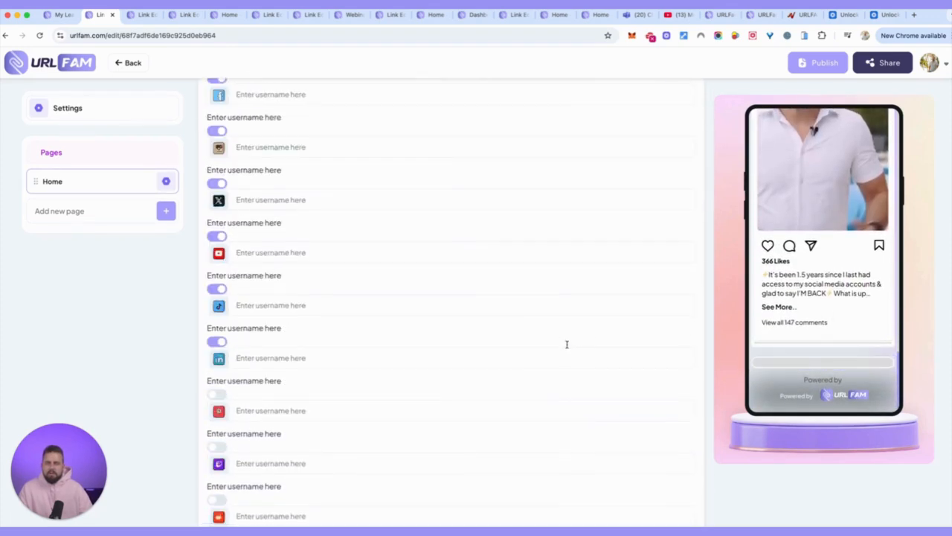
pyautogui.scroll(3, 302, 263)
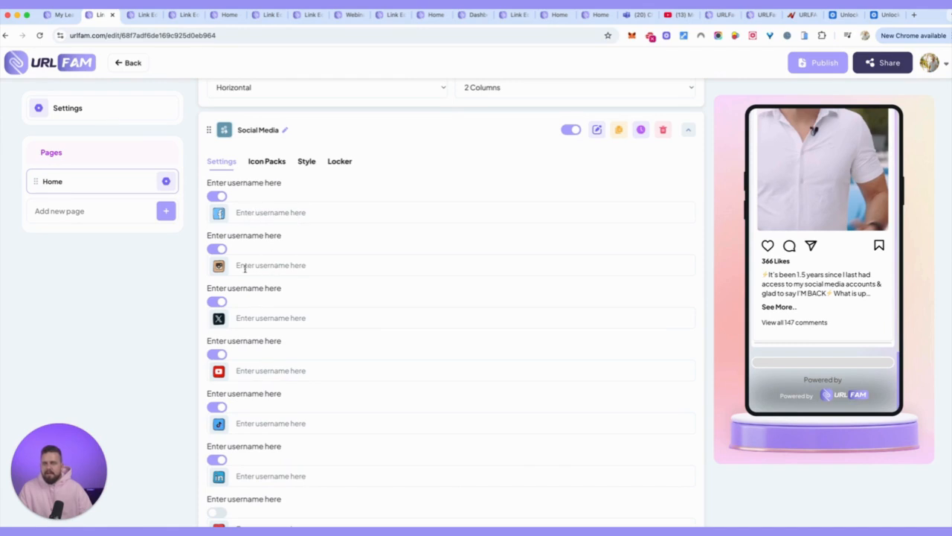
# Step: Enter the Instagram username and Facebook profile path, and switch the icons to outline style
pyautogui.click(283, 265)
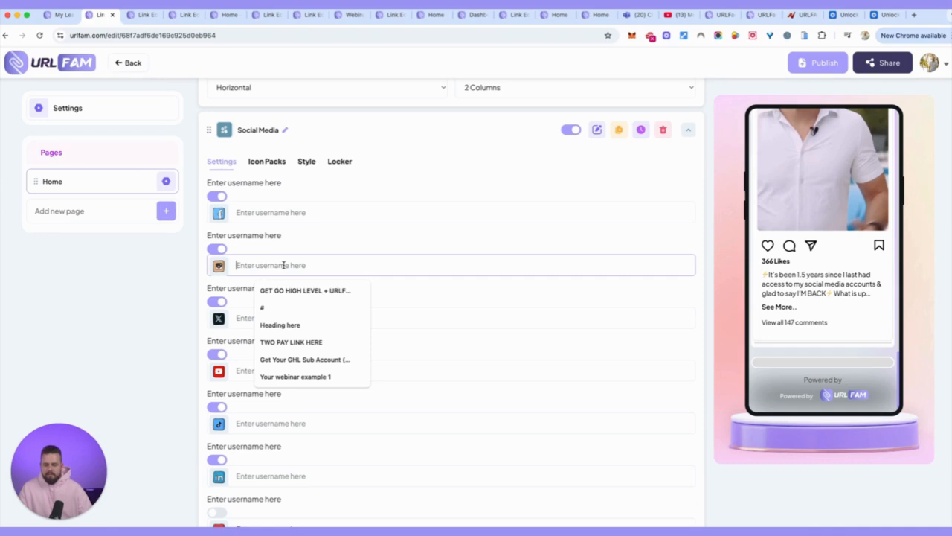
pyautogui.write('lukema')
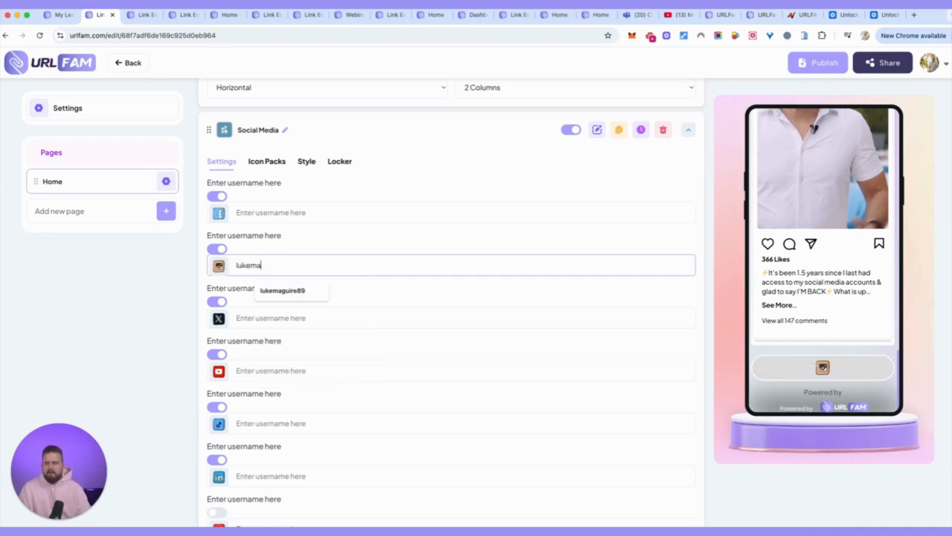
pyautogui.write('guire')
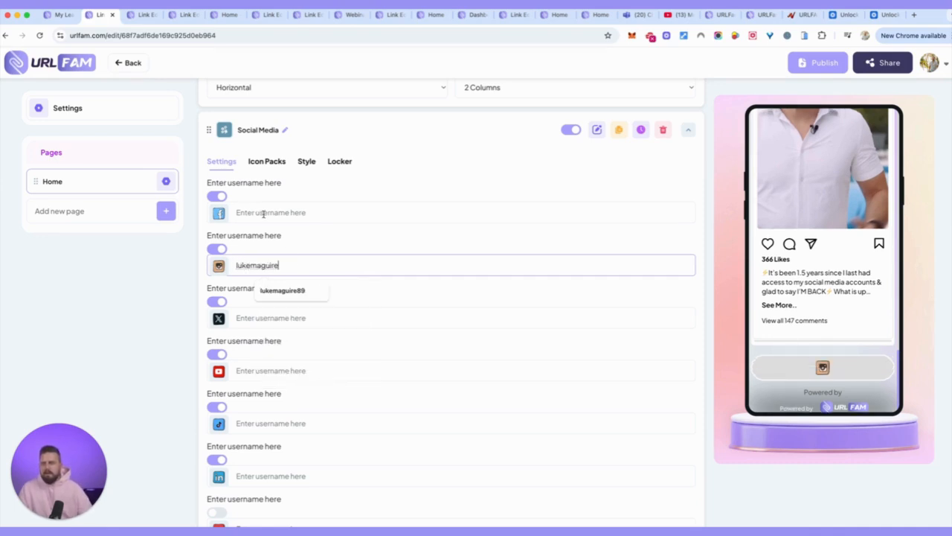
pyautogui.click(251, 212)
pyautogui.write('/lukemaguire89')
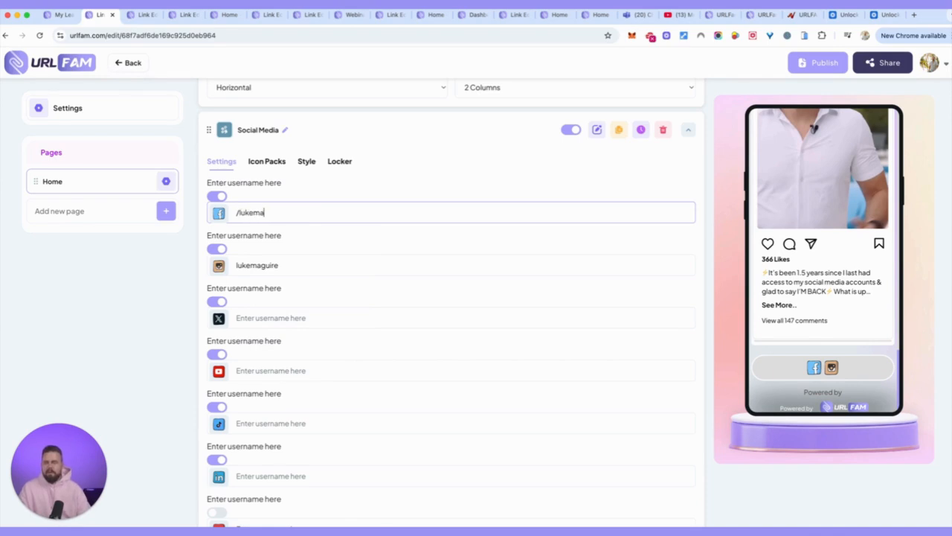
pyautogui.click(277, 162)
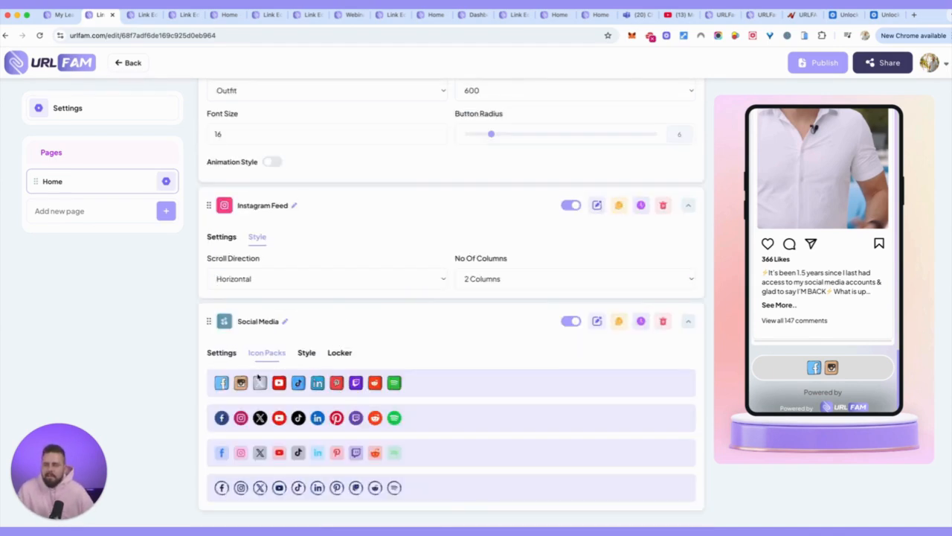
pyautogui.click(273, 493)
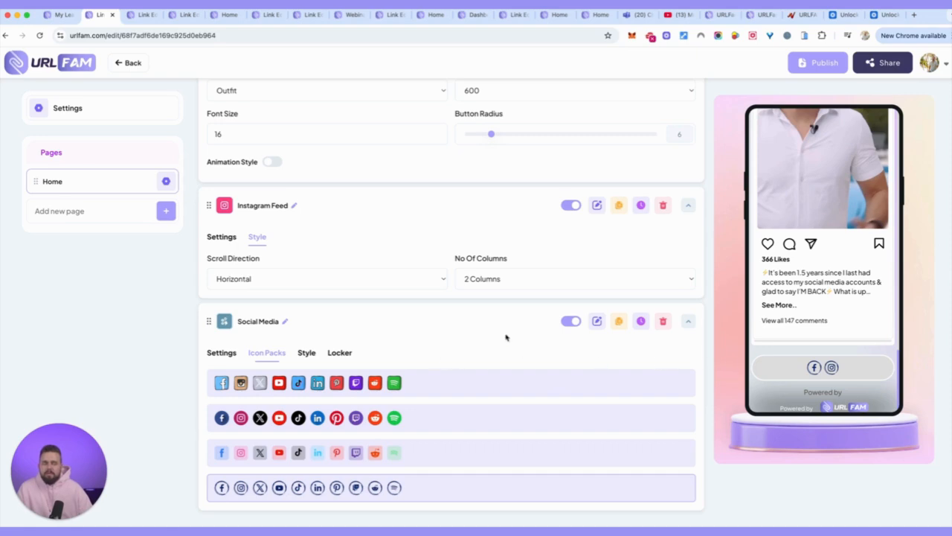
# Step: Return to the top of the editor and bring up the Add New Element catalogue
pyautogui.scroll(5, 827, 318)
pyautogui.scroll(15, 661, 197)
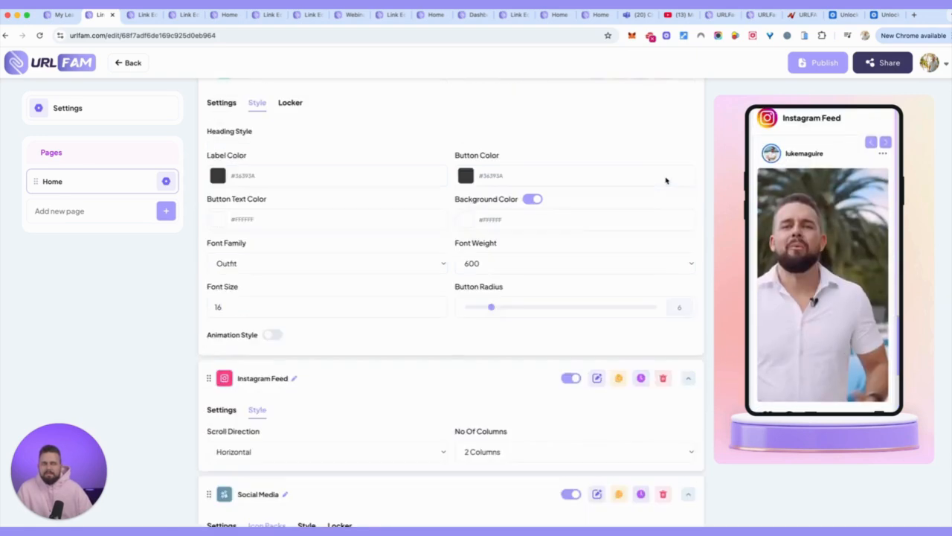
pyautogui.click(658, 150)
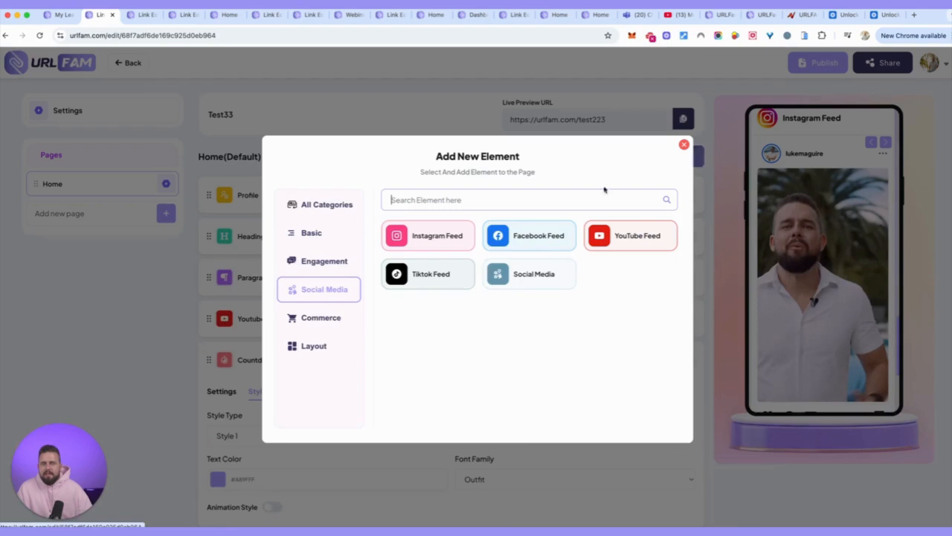
# Step: Browse the Commerce and Layout categories, then insert a Greeting element below the social icons
pyautogui.click(313, 318)
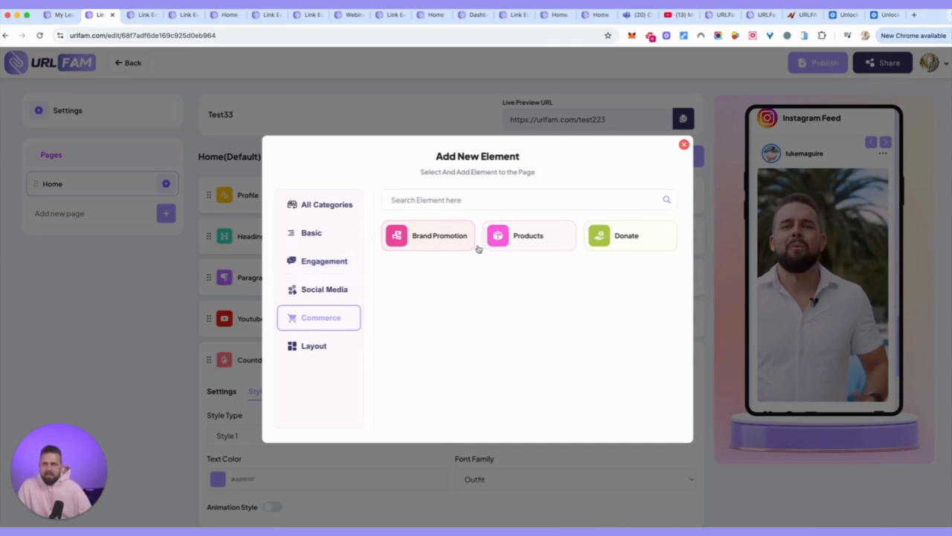
pyautogui.click(313, 351)
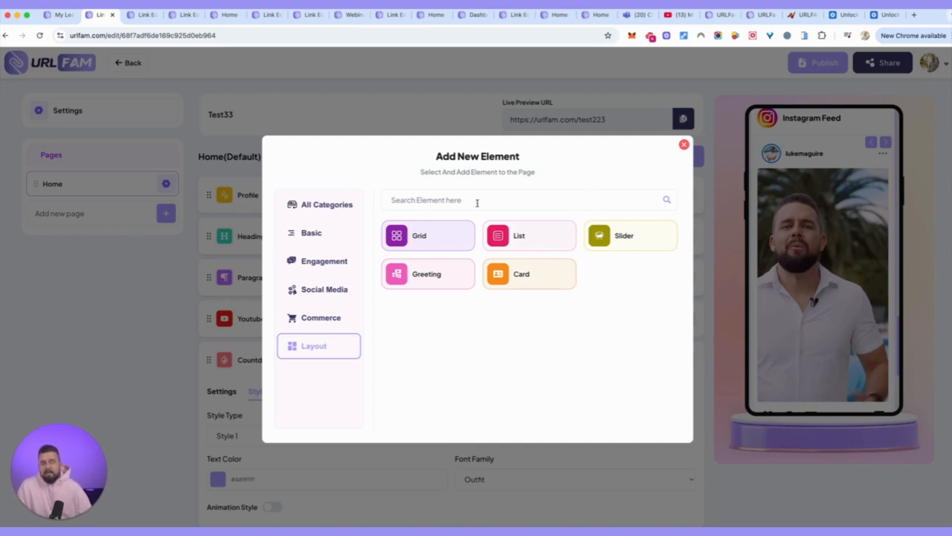
pyautogui.click(438, 283)
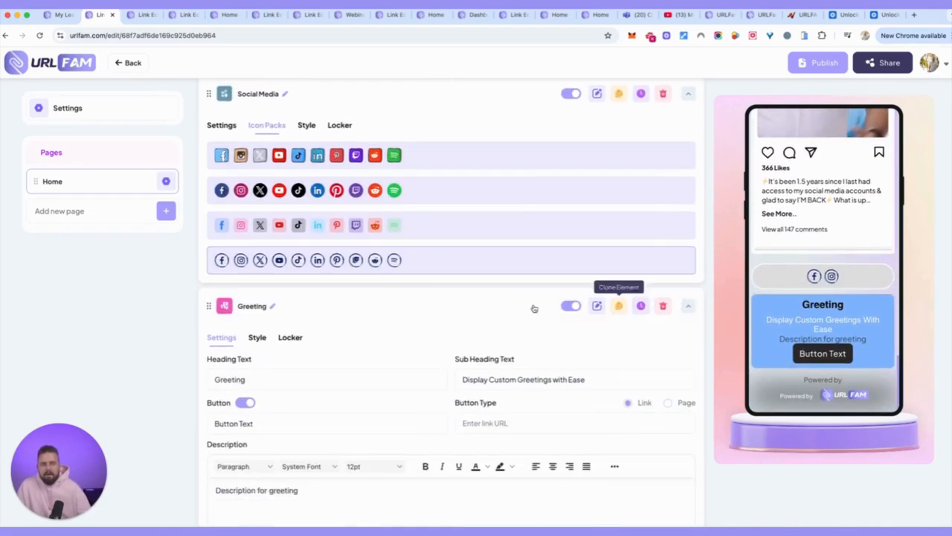
# Step: Move the Greeting block to the top of the page and start a new page
pyautogui.moveTo(209, 305); pyautogui.dragTo(216, 186)
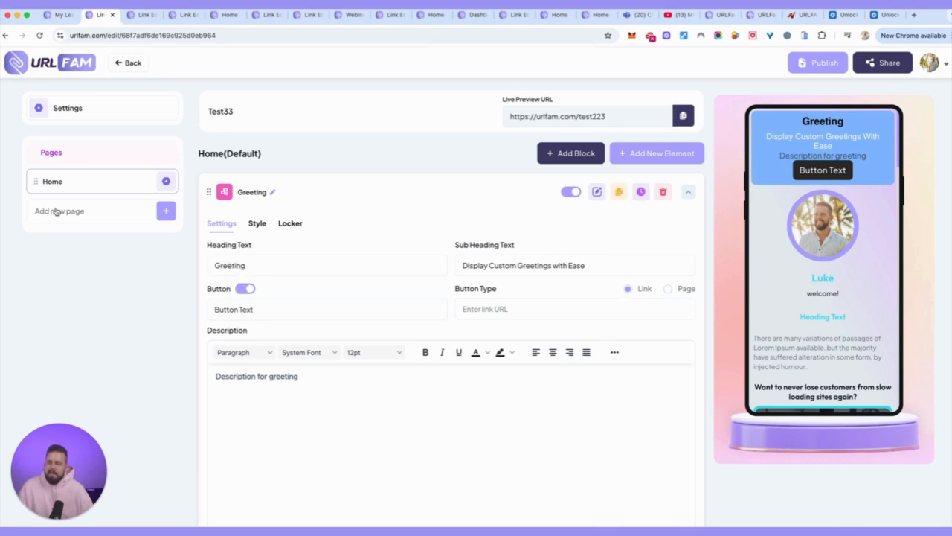
pyautogui.click(166, 210)
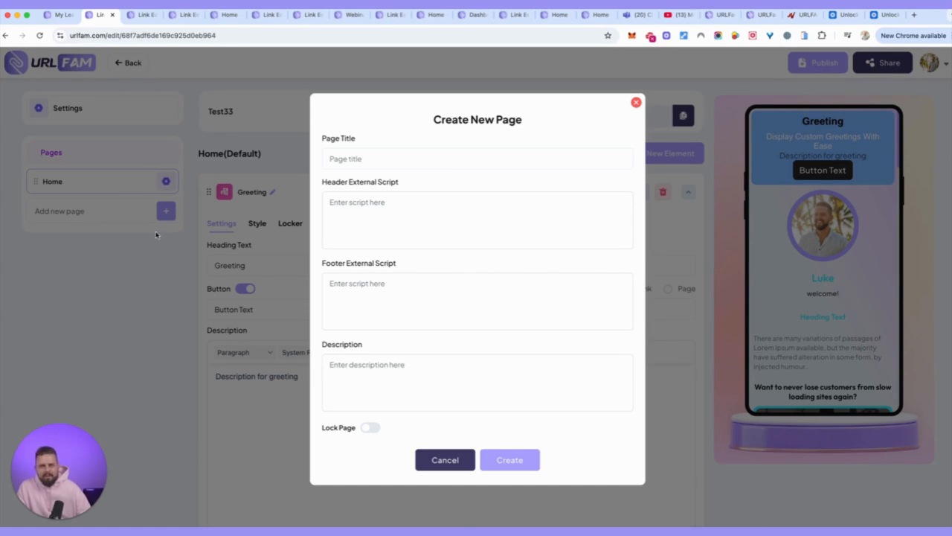
# Step: Dismiss the Create New Page form unused and switch to the urlfam.com/thereplay preview
pyautogui.click(636, 103)
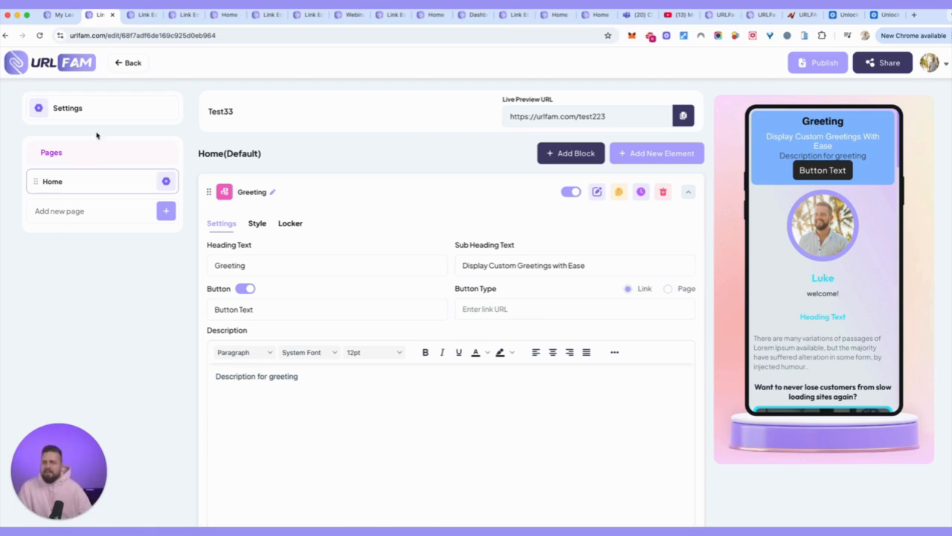
pyautogui.click(225, 14)
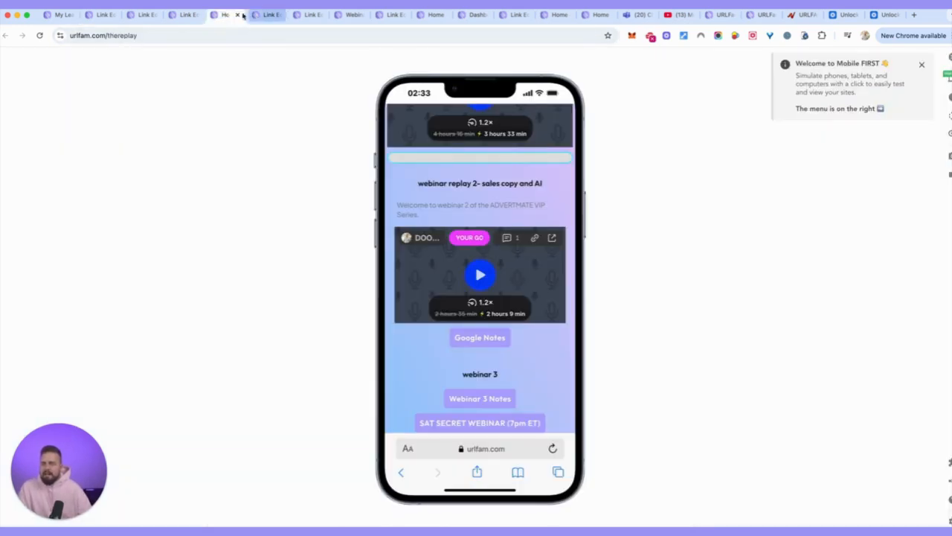
# Step: Cycle through other URLFAM editor tabs, ending on the page with the weight loss tips page
pyautogui.click(183, 15)
pyautogui.click(144, 17)
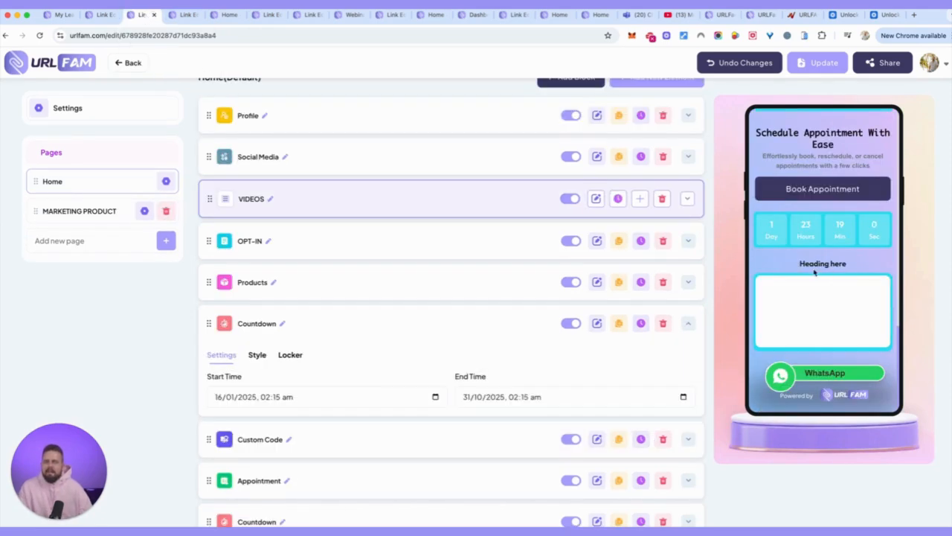
pyautogui.scroll(10, 812, 269)
pyautogui.scroll(-10, 812, 268)
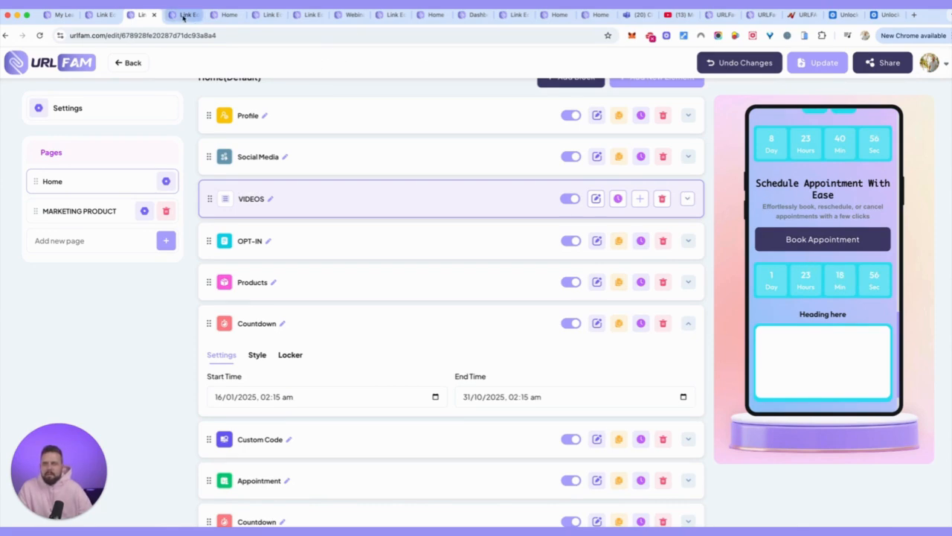
pyautogui.click(228, 15)
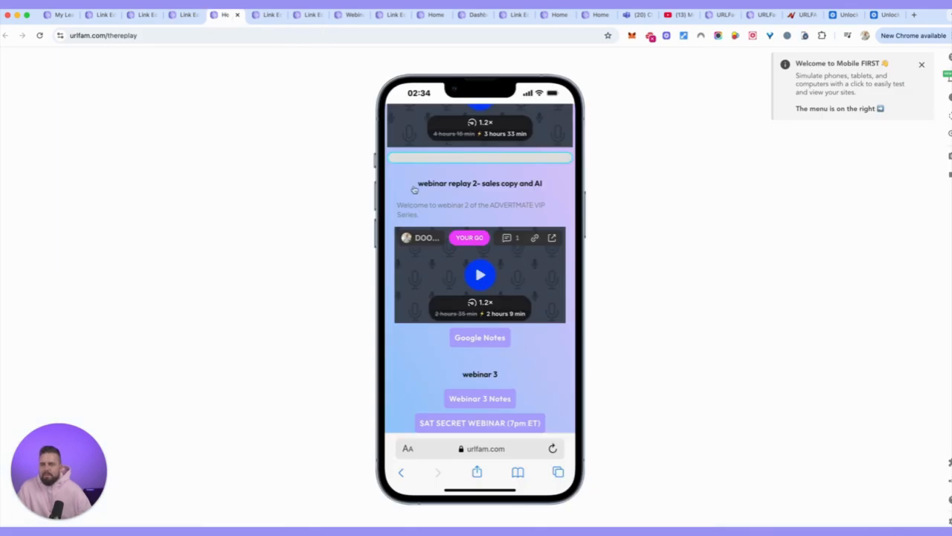
pyautogui.scroll(4, 445, 199)
pyautogui.scroll(-3, 500, 230)
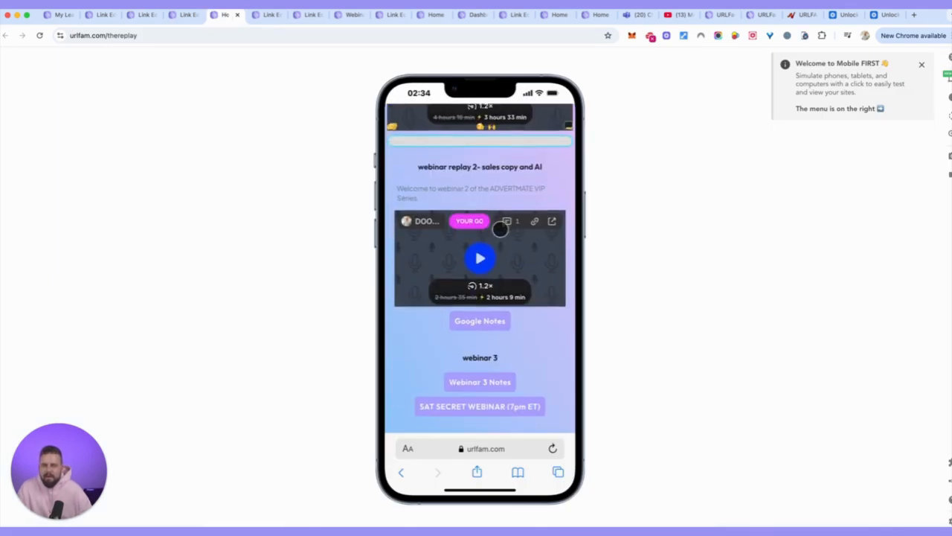
pyautogui.click(267, 15)
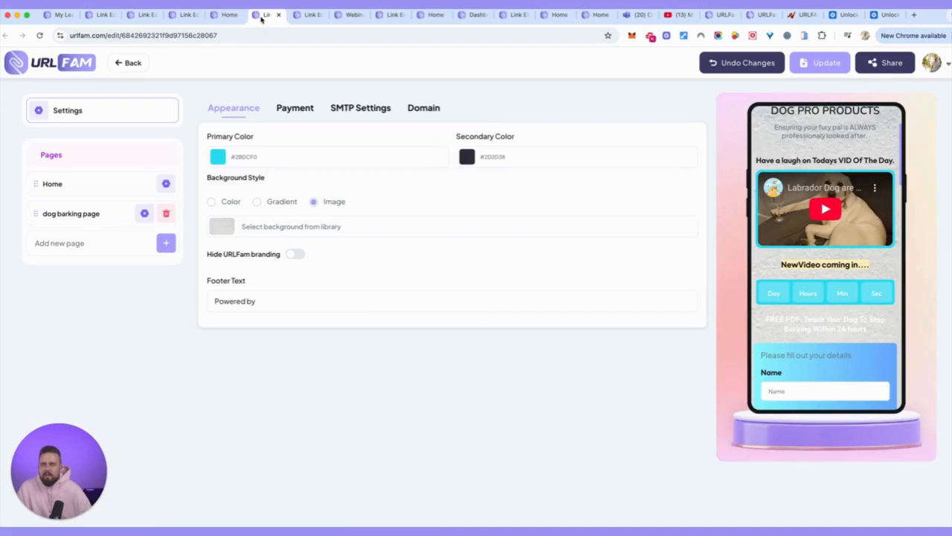
pyautogui.scroll(2, 767, 249)
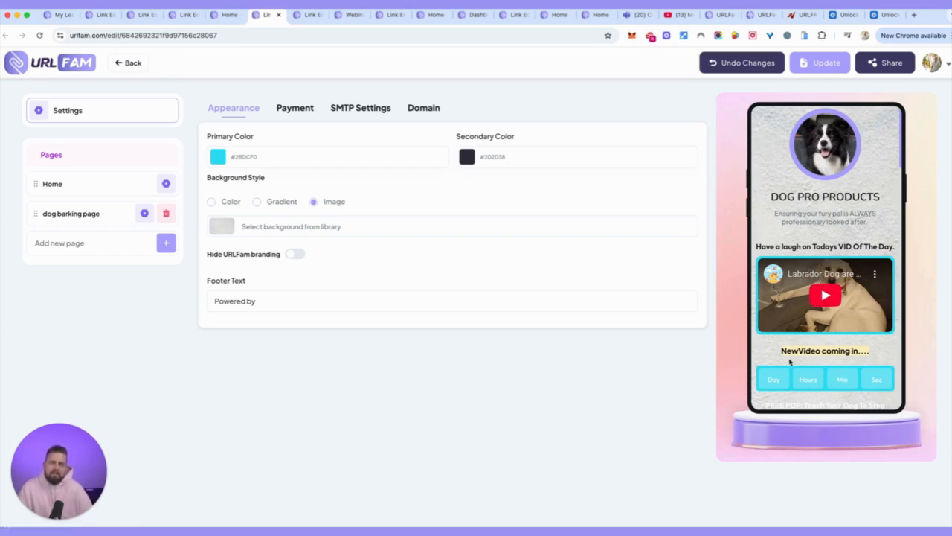
pyautogui.scroll(-2, 833, 372)
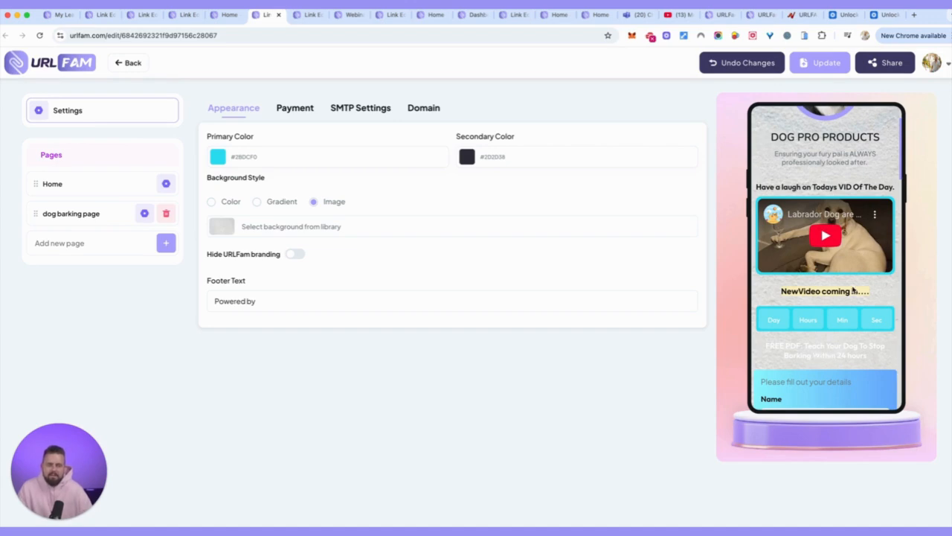
pyautogui.click(304, 15)
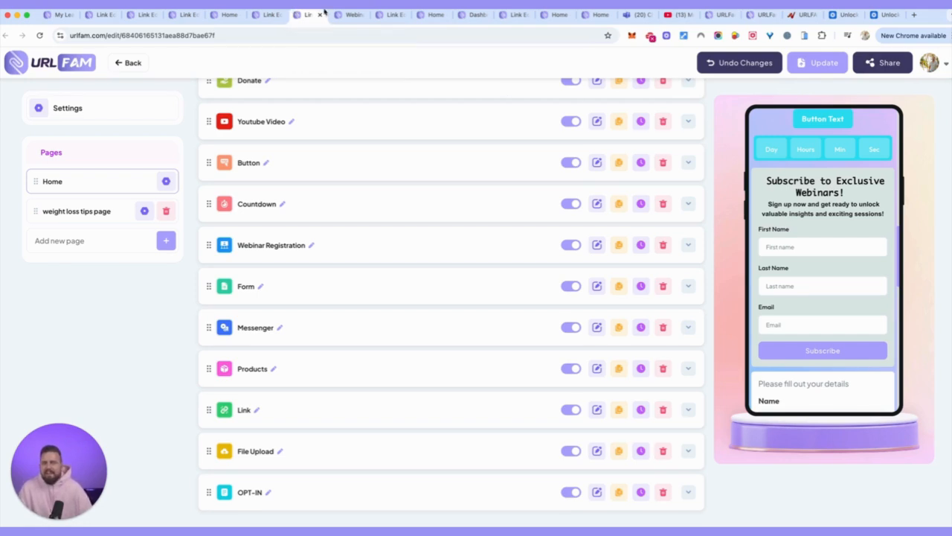
# Step: Switch from the Webinar analytics tab to the Carrepair page's Link Editor tab
pyautogui.click(354, 15)
pyautogui.click(390, 15)
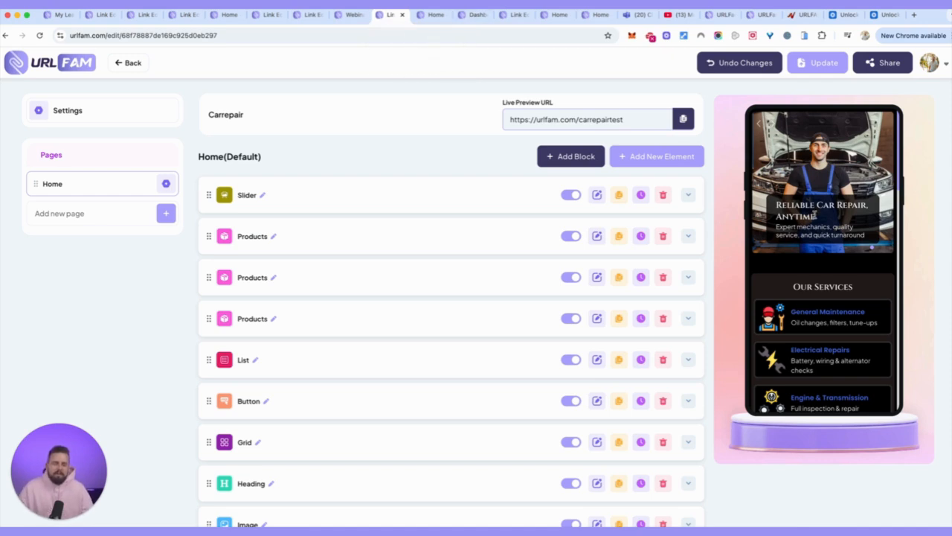
# Step: Review the Carrepair preview's Book Your Service form, then bring up the mirrored iPhone screen
pyautogui.scroll(-3, 815, 213)
pyautogui.scroll(4, 809, 182)
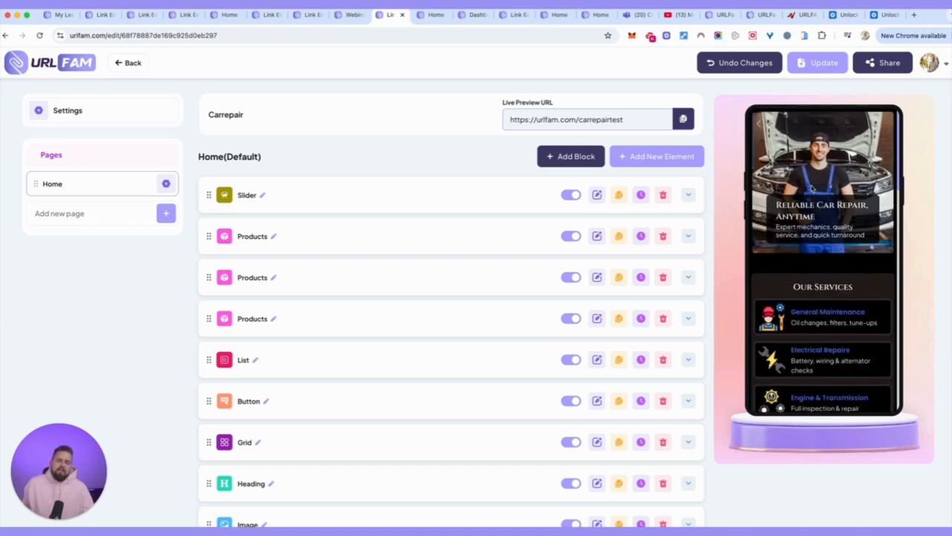
pyautogui.scroll(-1, 843, 305)
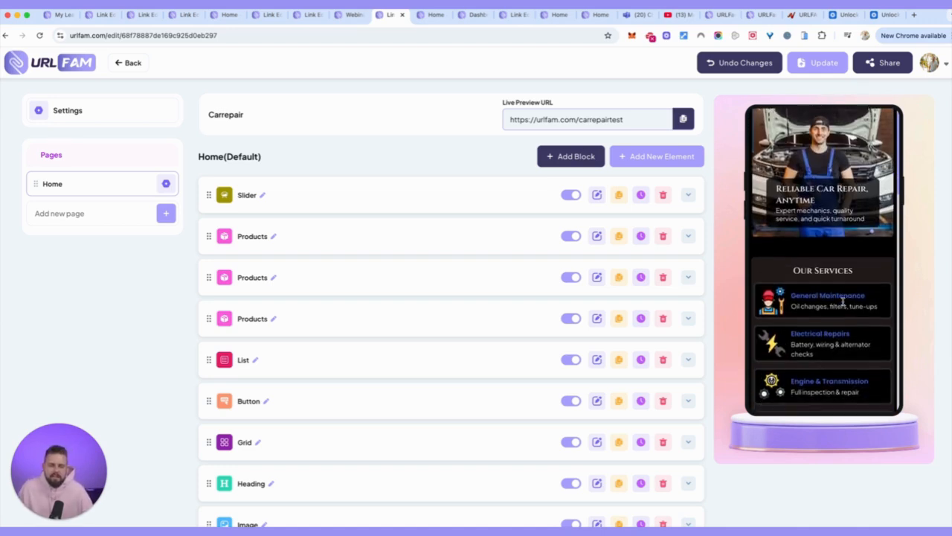
pyautogui.scroll(-10, 844, 305)
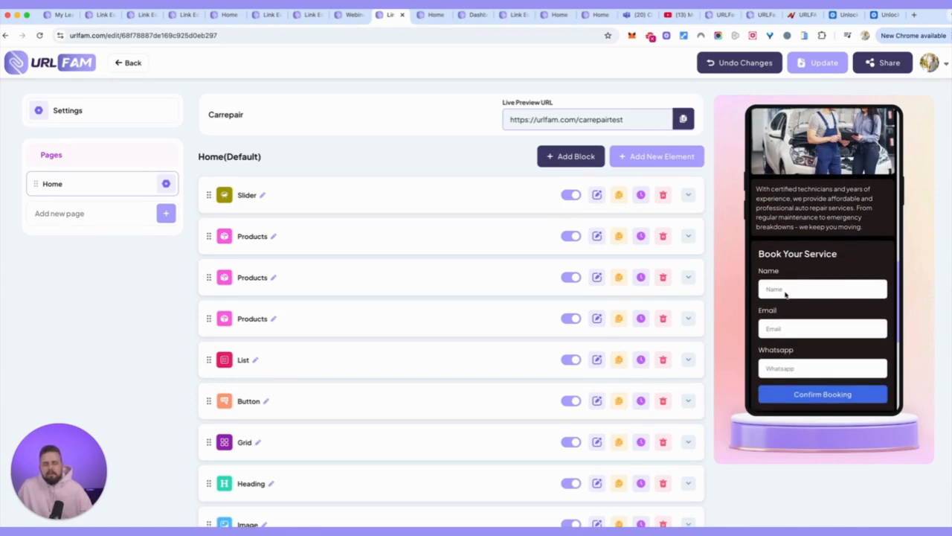
pyautogui.scroll(1, 786, 295)
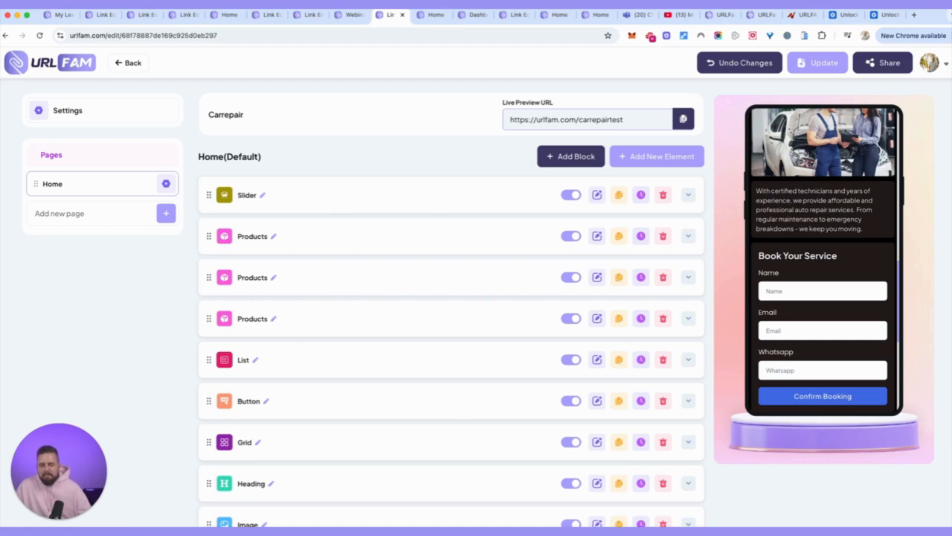
pyautogui.press('super+Tab')
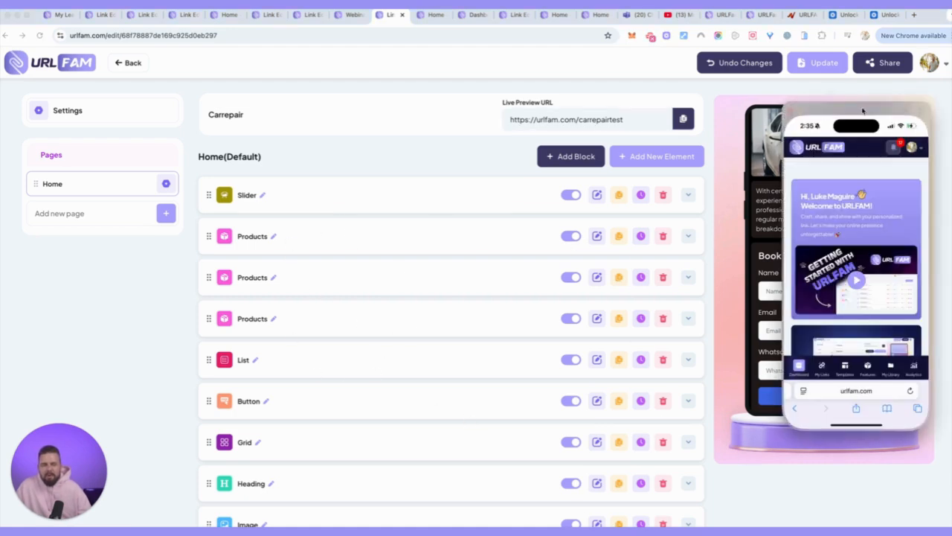
# Step: Move the mirrored phone beside the preview and browse its dashboard's profile menu
pyautogui.moveTo(899, 118)
pyautogui.moveTo(899, 116); pyautogui.dragTo(856, 112)
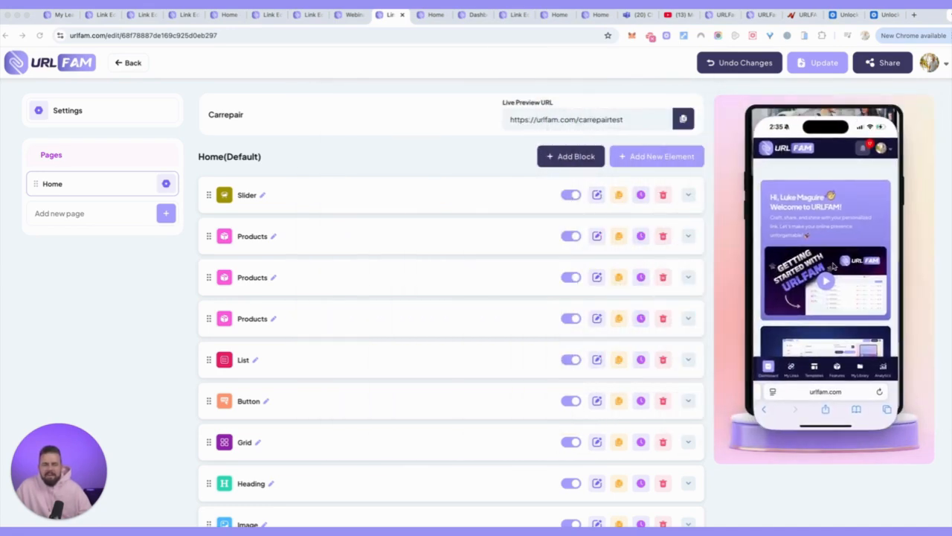
pyautogui.scroll(-5, 834, 268)
pyautogui.scroll(-1, 834, 268)
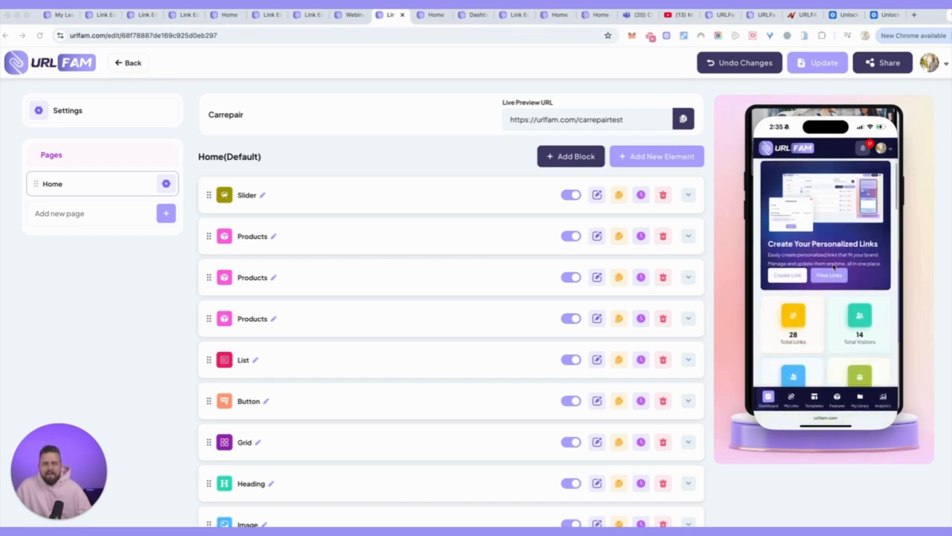
pyautogui.scroll(10, 835, 268)
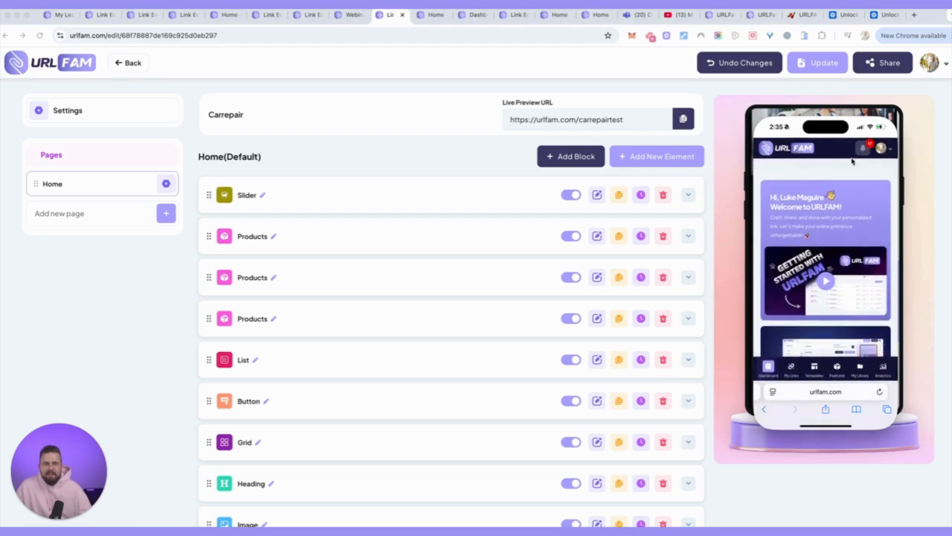
pyautogui.scroll(-2, 835, 237)
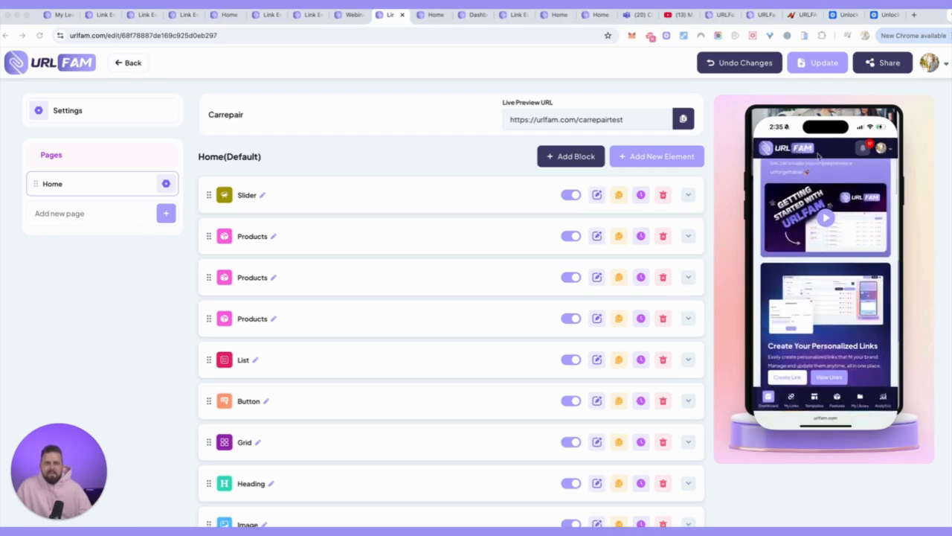
pyautogui.click(889, 151)
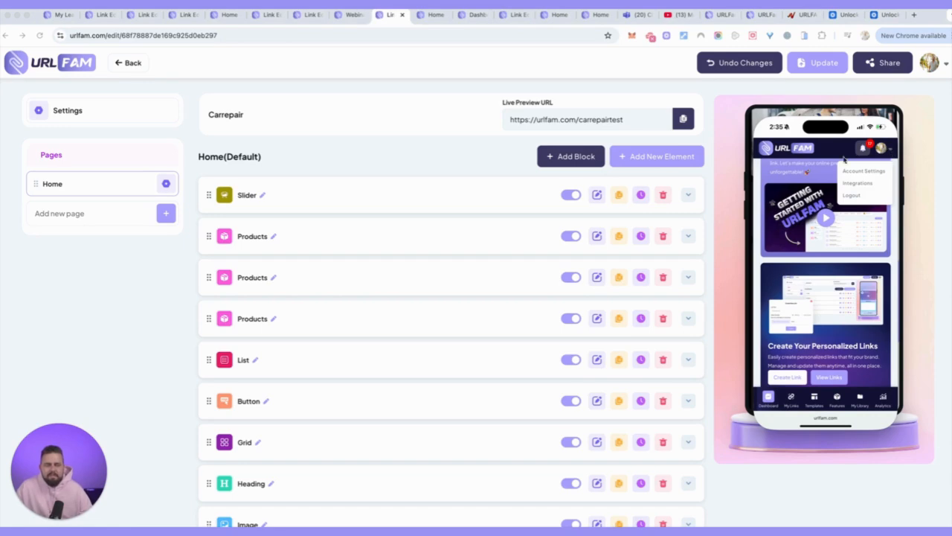
pyautogui.click(816, 207)
pyautogui.click(885, 238)
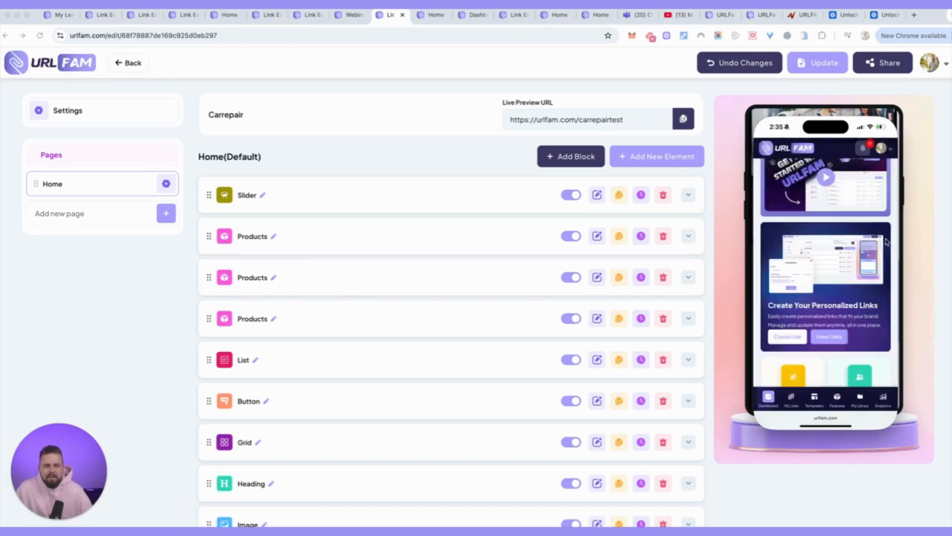
# Step: Open the test33 link's editor from the phone's My Links list
pyautogui.scroll(-1, 859, 317)
pyautogui.scroll(-2, 860, 317)
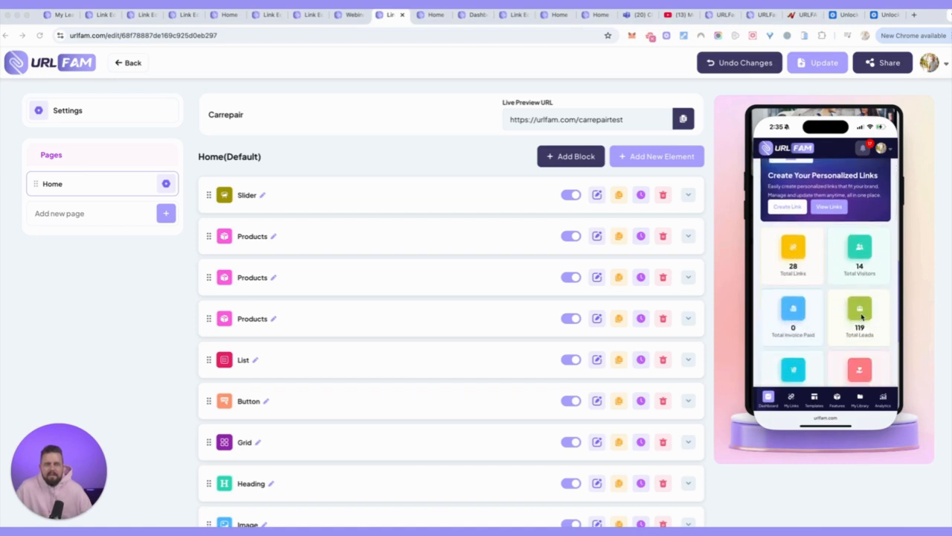
pyautogui.click(831, 207)
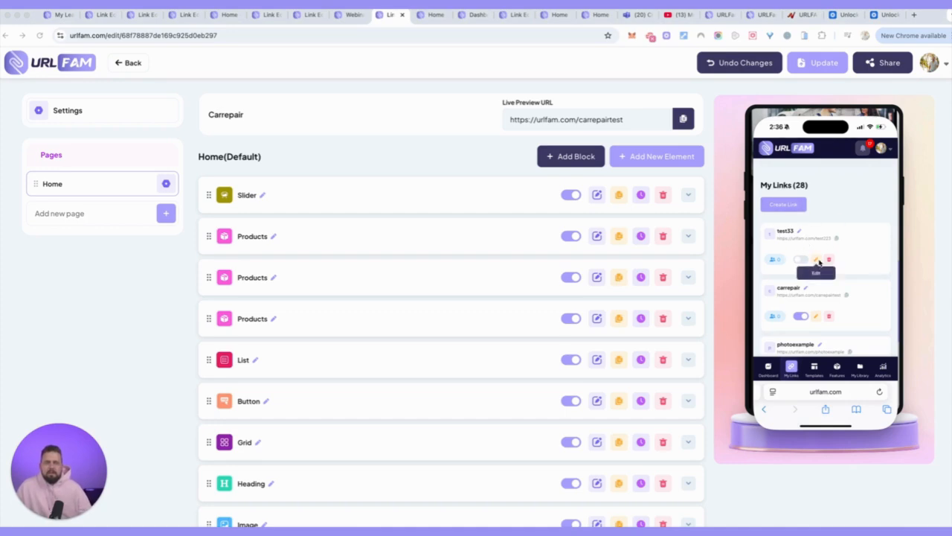
pyautogui.click(817, 260)
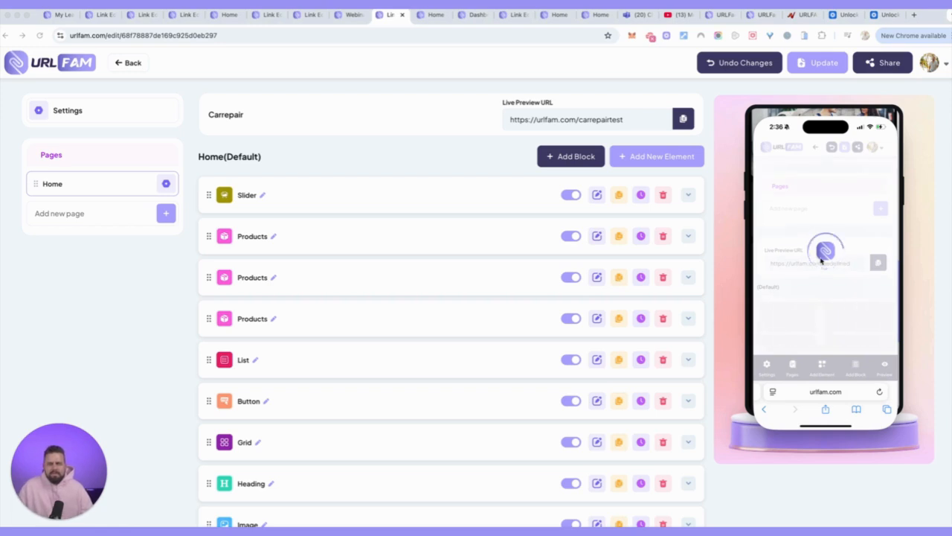
# Step: Scroll Test33's phone preview past the greeting, video, countdown, webinar form and Instagram feed
pyautogui.scroll(-2, 824, 257)
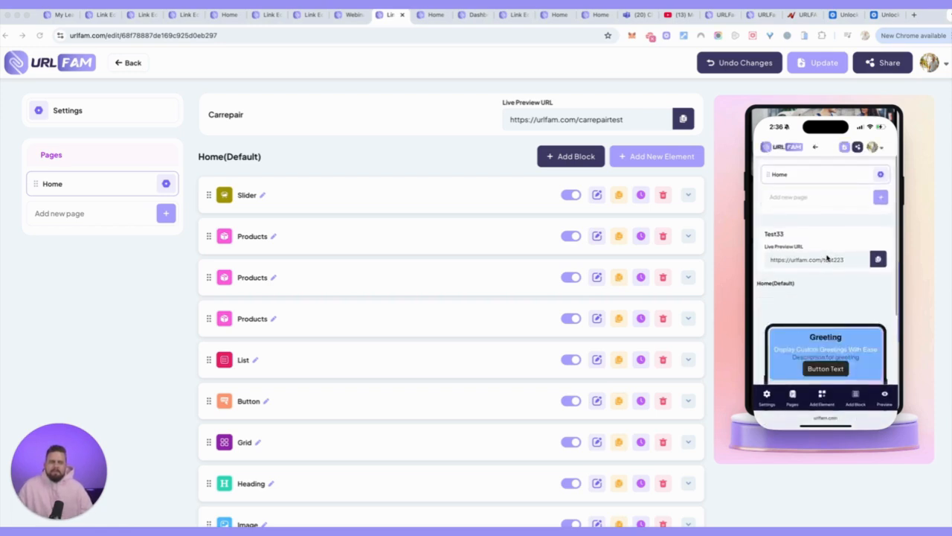
pyautogui.scroll(-5, 827, 258)
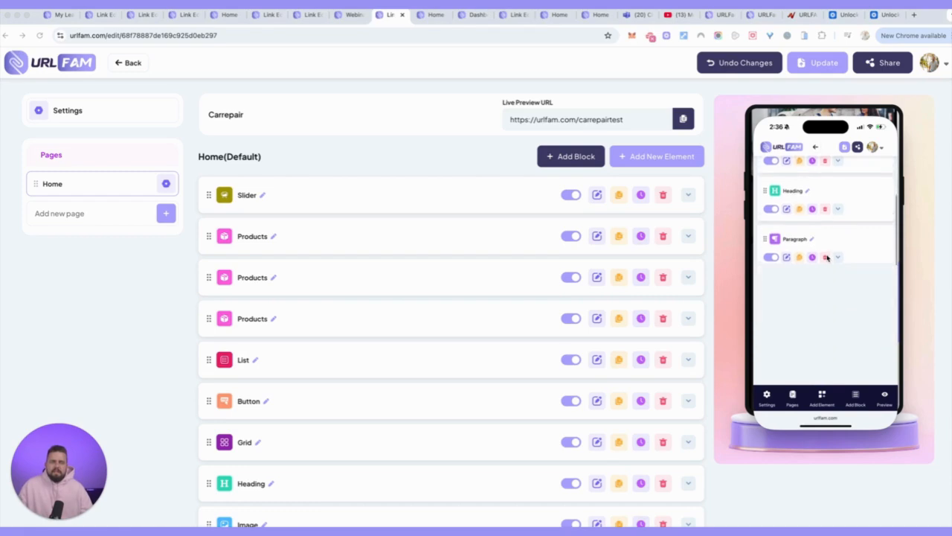
pyautogui.scroll(-10, 867, 244)
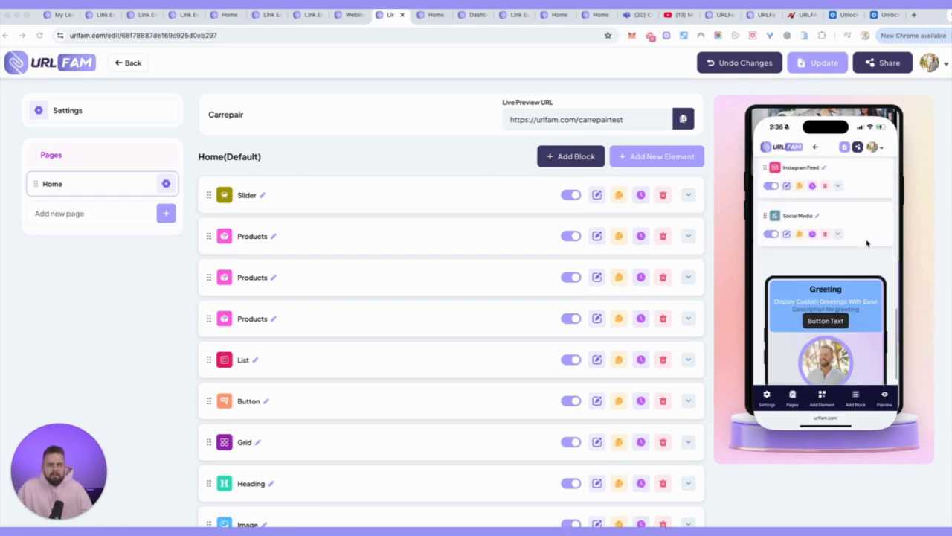
pyautogui.scroll(3, 863, 244)
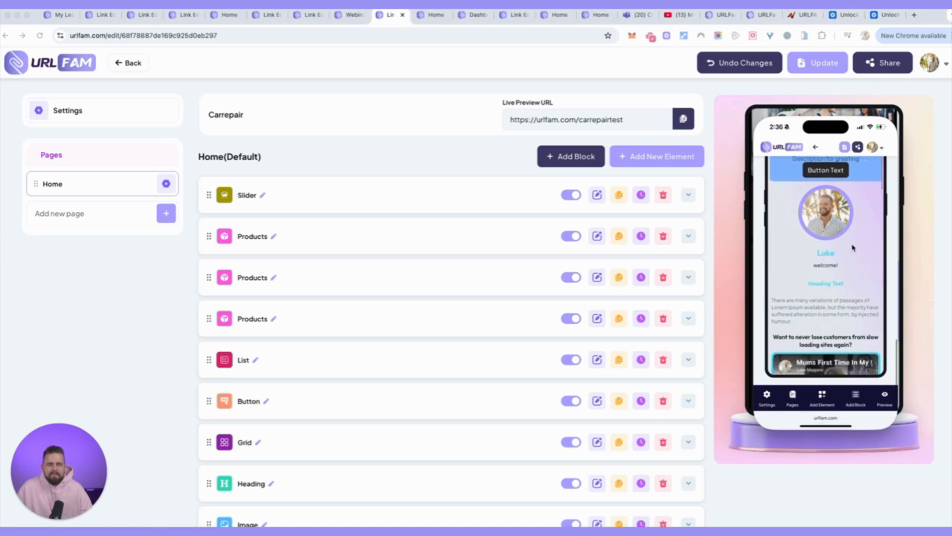
pyautogui.scroll(-3, 852, 247)
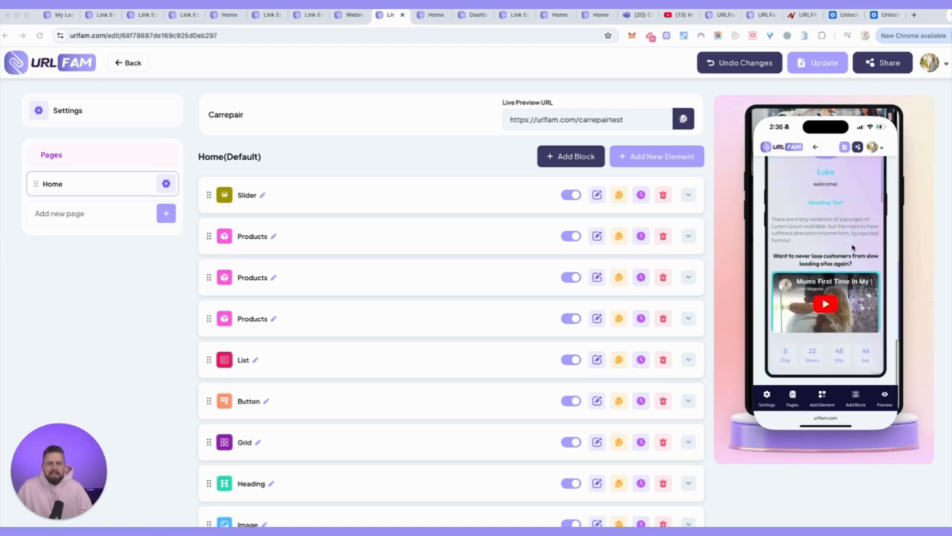
pyautogui.scroll(-1, 852, 248)
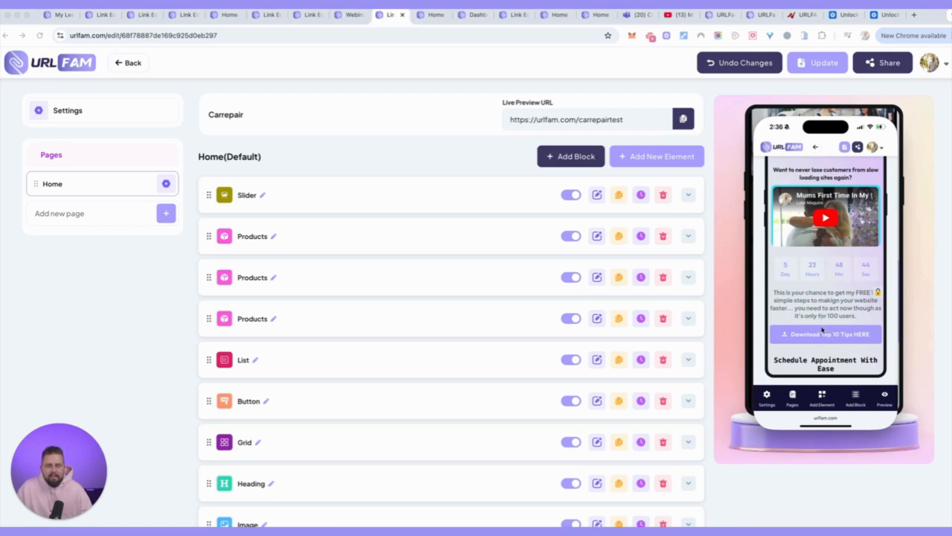
pyautogui.scroll(-10, 831, 333)
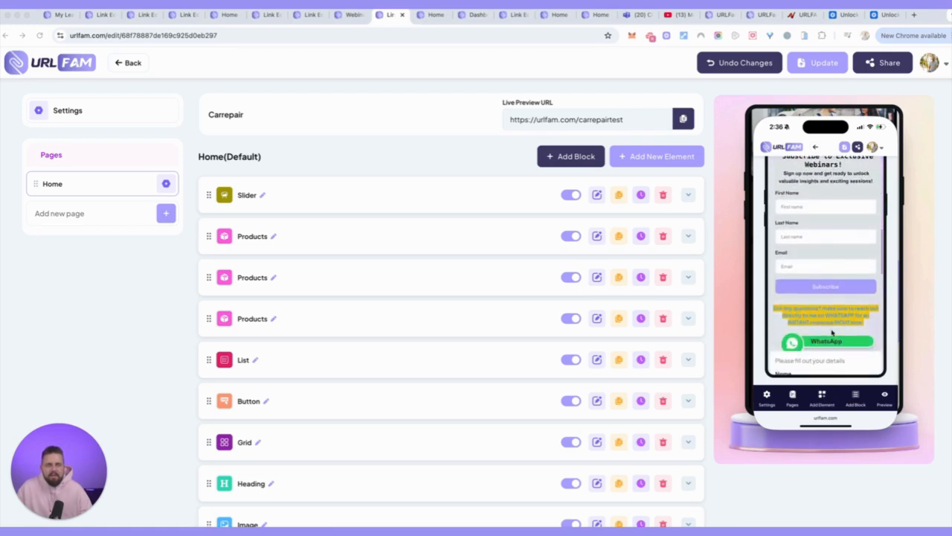
pyautogui.scroll(-5, 831, 333)
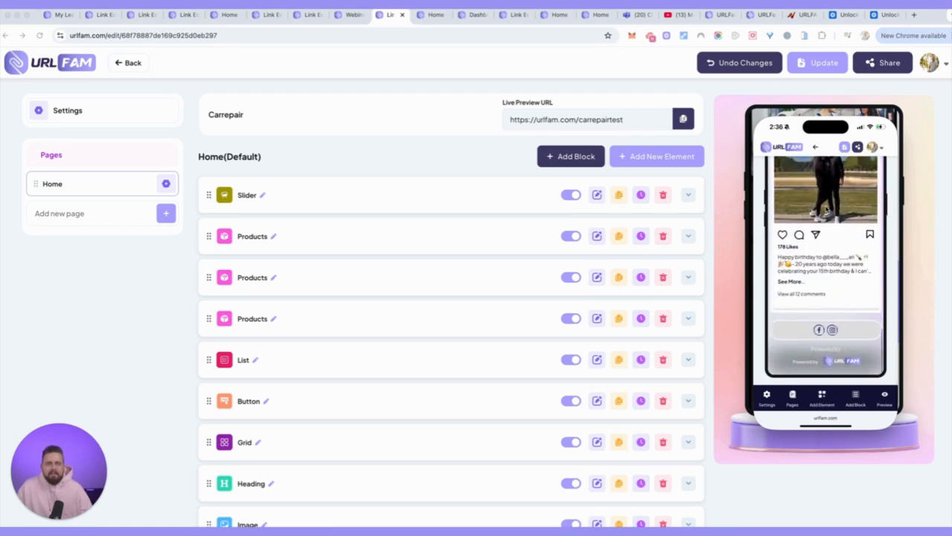
# Step: Add an Audio Player element to the Test33 page
pyautogui.click(822, 395)
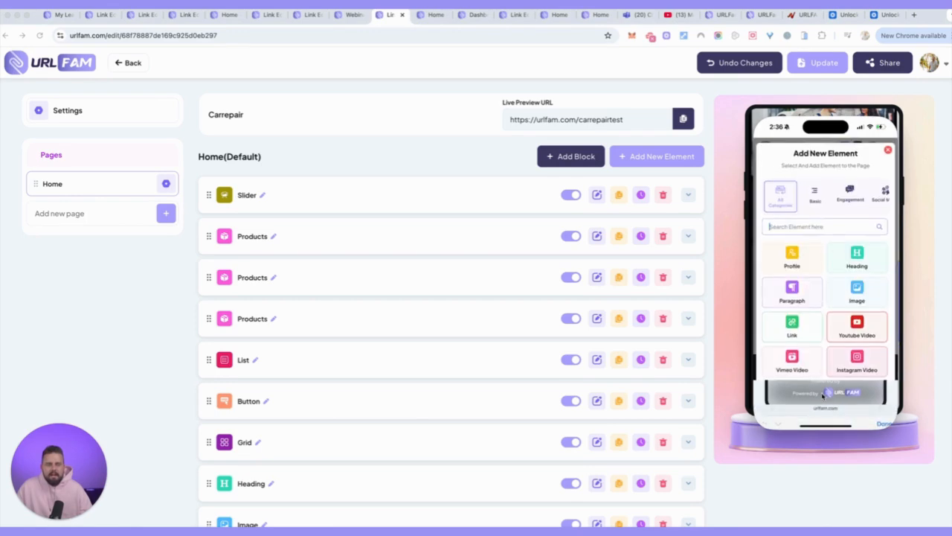
pyautogui.scroll(-2, 810, 324)
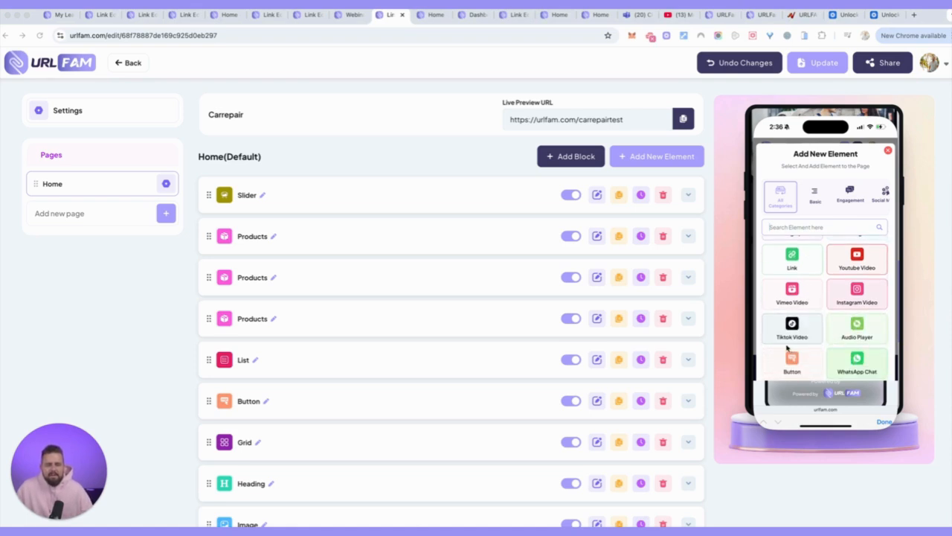
pyautogui.scroll(-1, 788, 347)
pyautogui.click(856, 313)
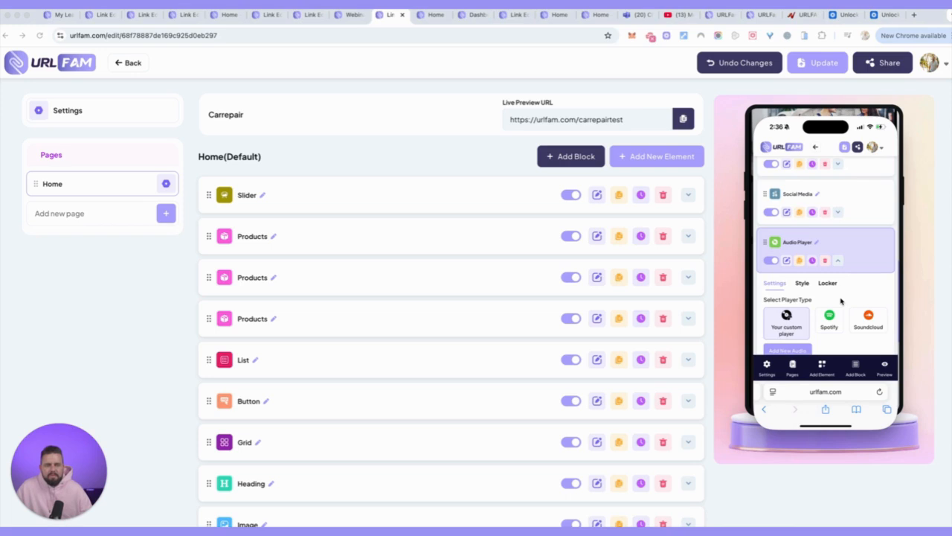
# Step: Set the Audio Player's type to Spotify and begin adding a new block
pyautogui.scroll(-1, 822, 245)
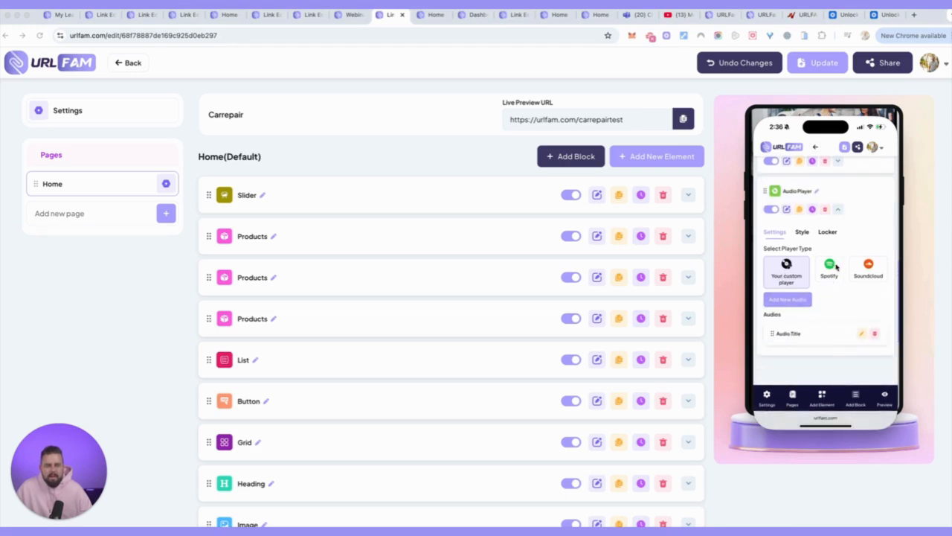
pyautogui.click(859, 266)
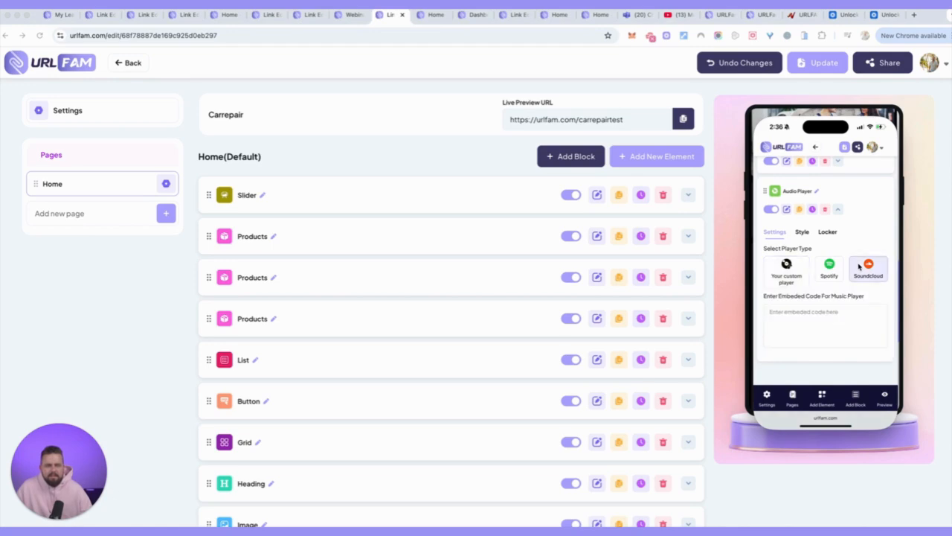
pyautogui.click(828, 268)
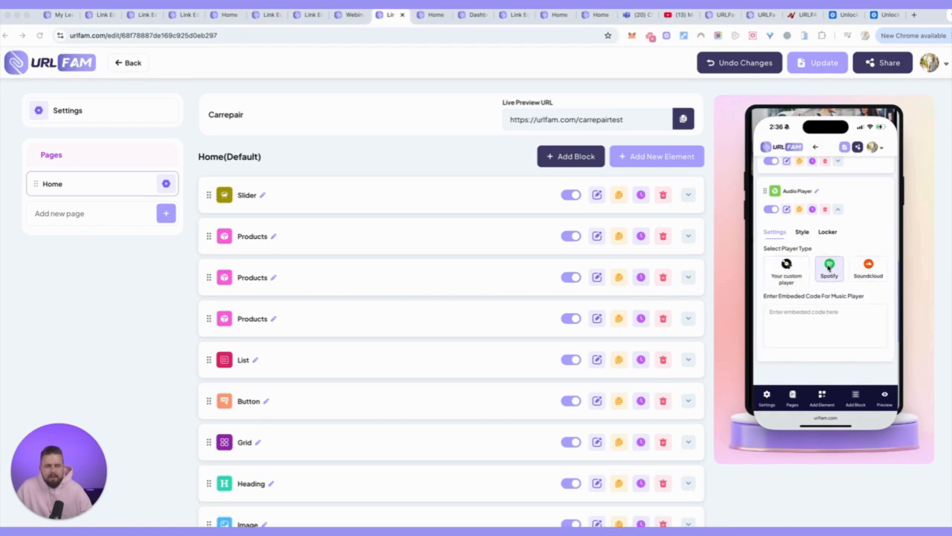
pyautogui.scroll(-5, 862, 306)
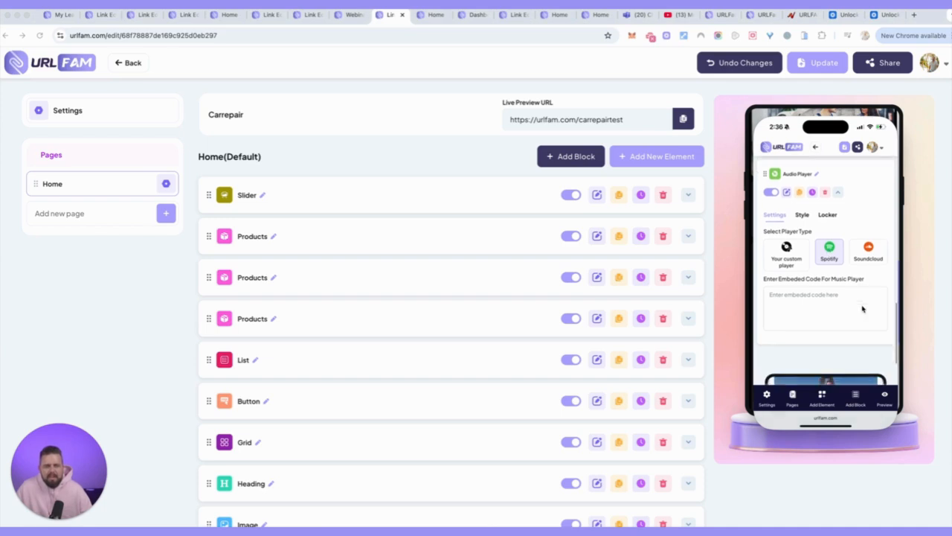
pyautogui.scroll(-5, 866, 319)
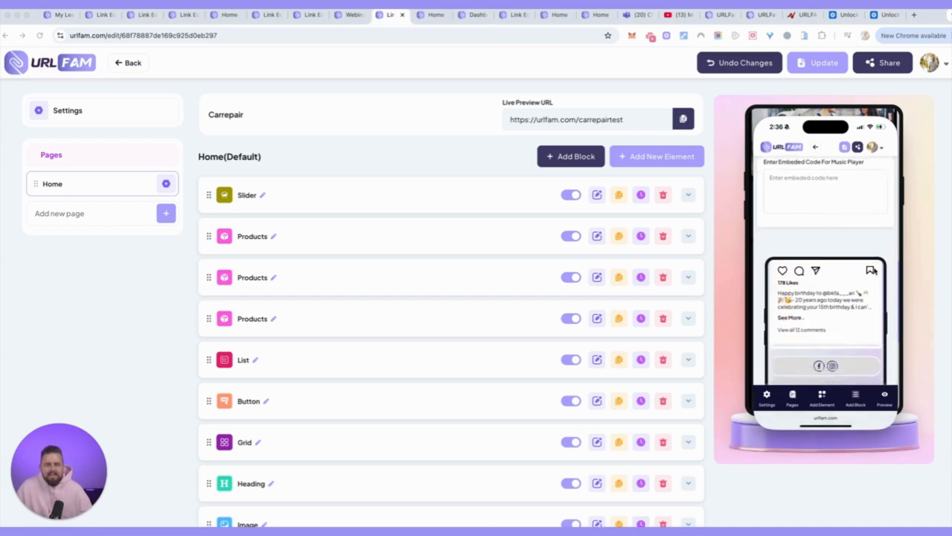
pyautogui.scroll(5, 878, 362)
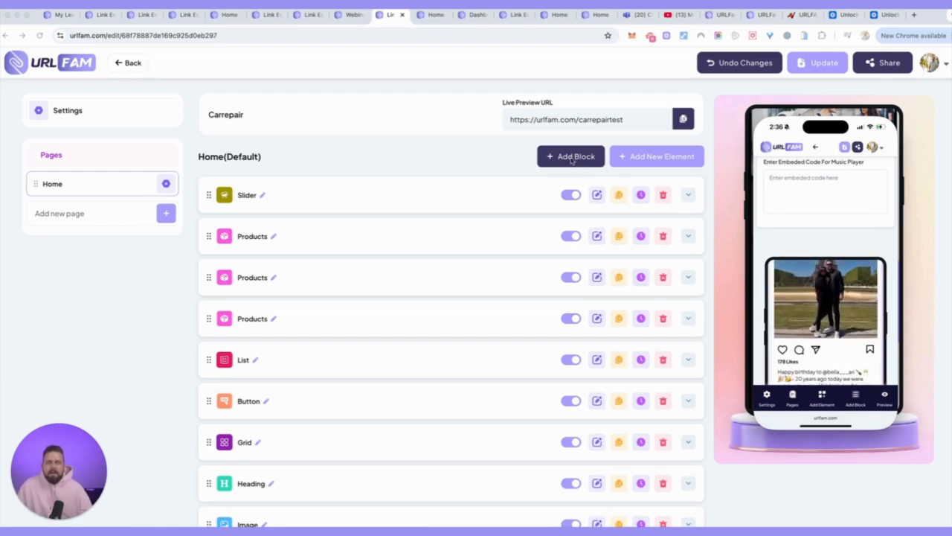
pyautogui.click(857, 399)
# Step: Create a new block named 'Footer' and add a Heading element to it
pyautogui.click(823, 255)
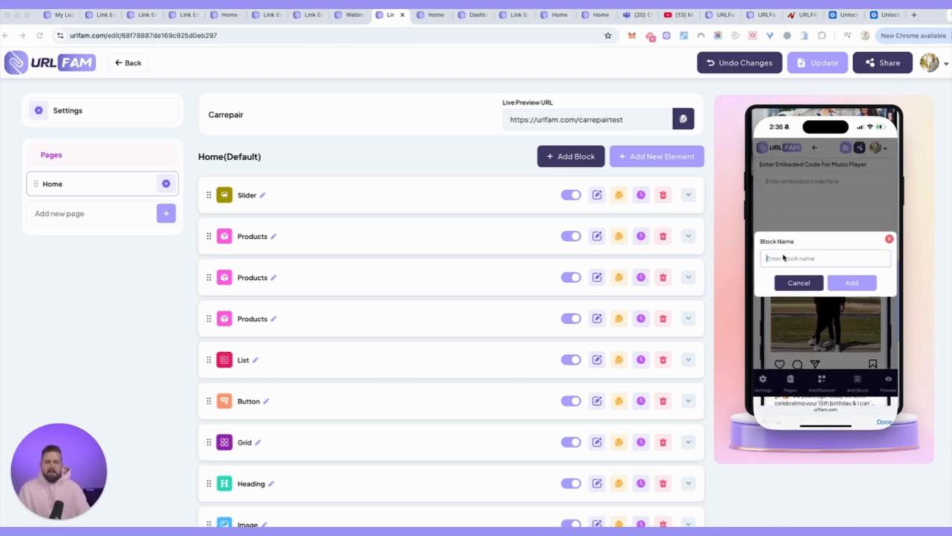
pyautogui.write('Footer')
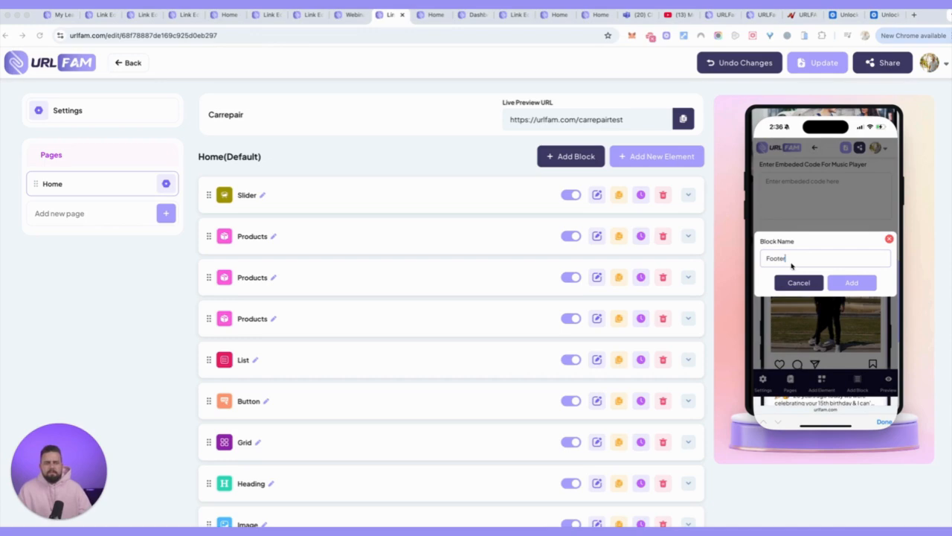
pyautogui.click(848, 283)
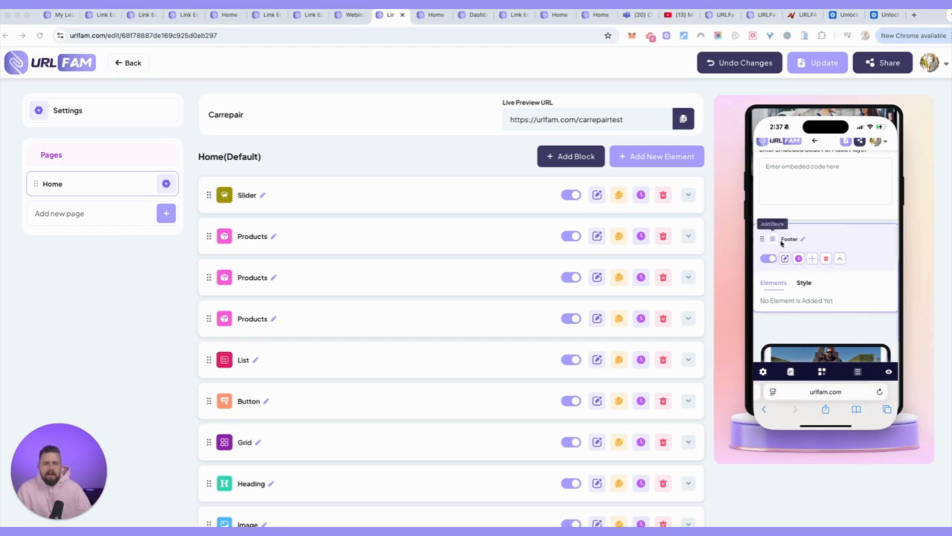
pyautogui.click(812, 258)
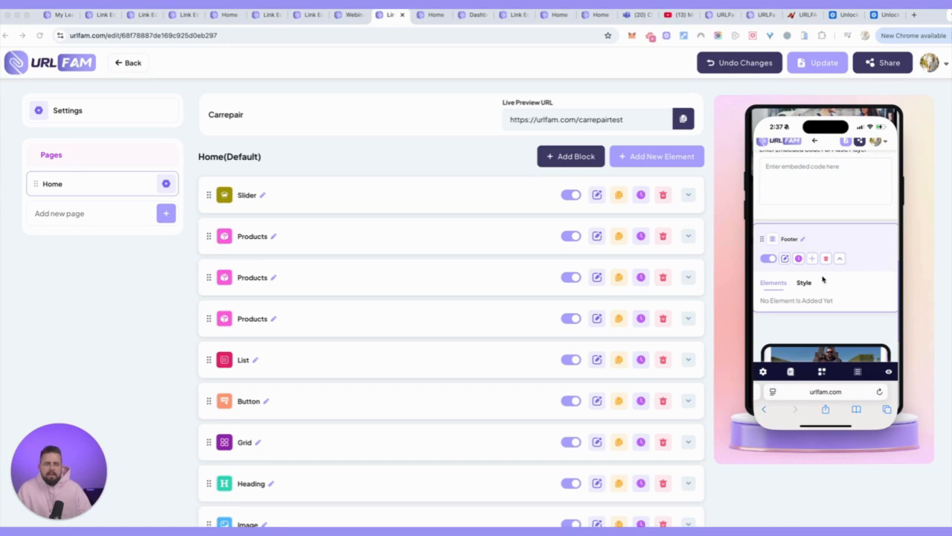
pyautogui.click(814, 260)
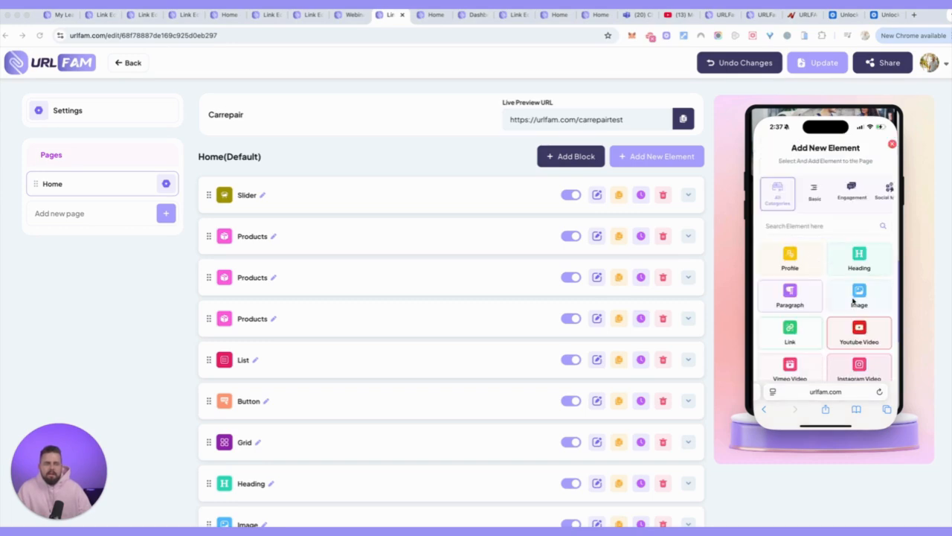
# Step: Add Image, Paragraph and Link elements to the Footer block
pyautogui.click(813, 259)
pyautogui.click(793, 296)
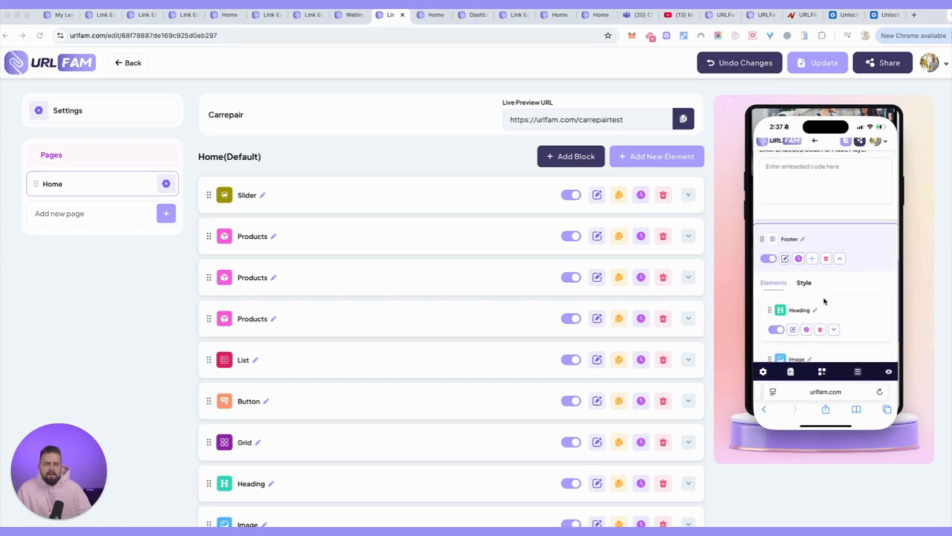
pyautogui.click(813, 258)
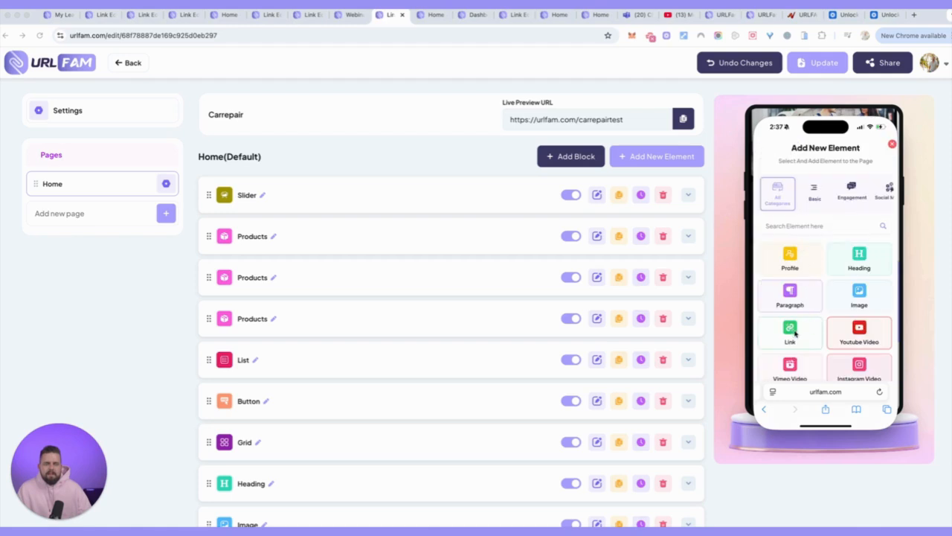
pyautogui.click(793, 297)
# Step: Move the Footer block to the bottom of the page
pyautogui.scroll(-2, 811, 294)
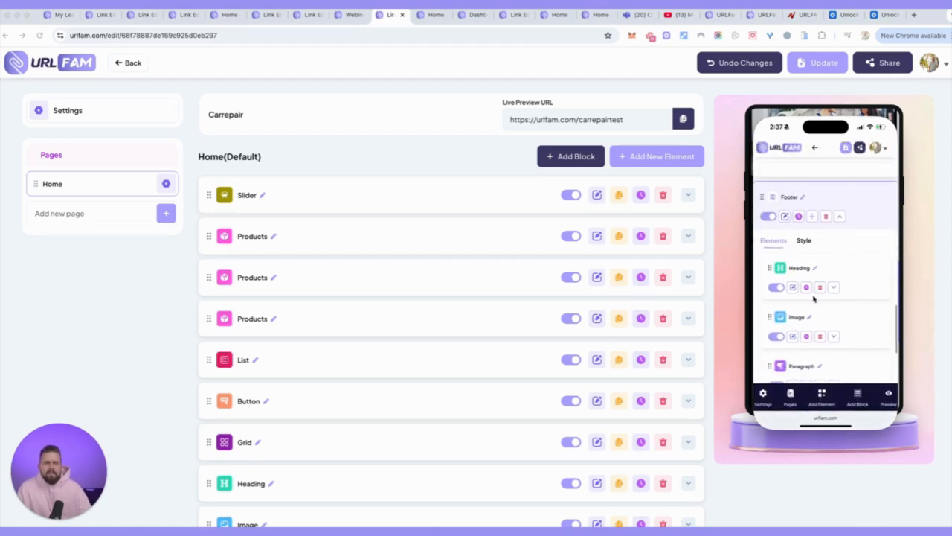
pyautogui.scroll(-3, 814, 298)
pyautogui.scroll(-4, 815, 297)
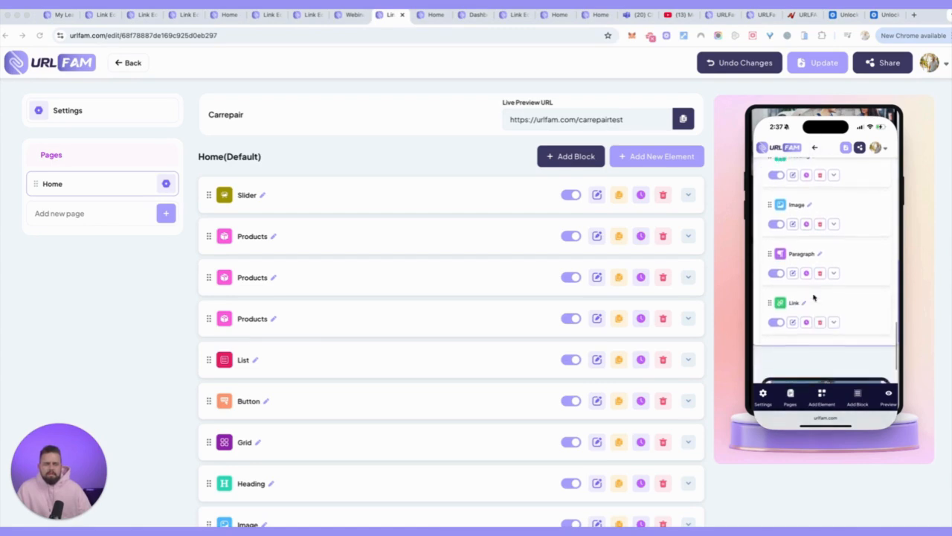
pyautogui.scroll(10, 813, 298)
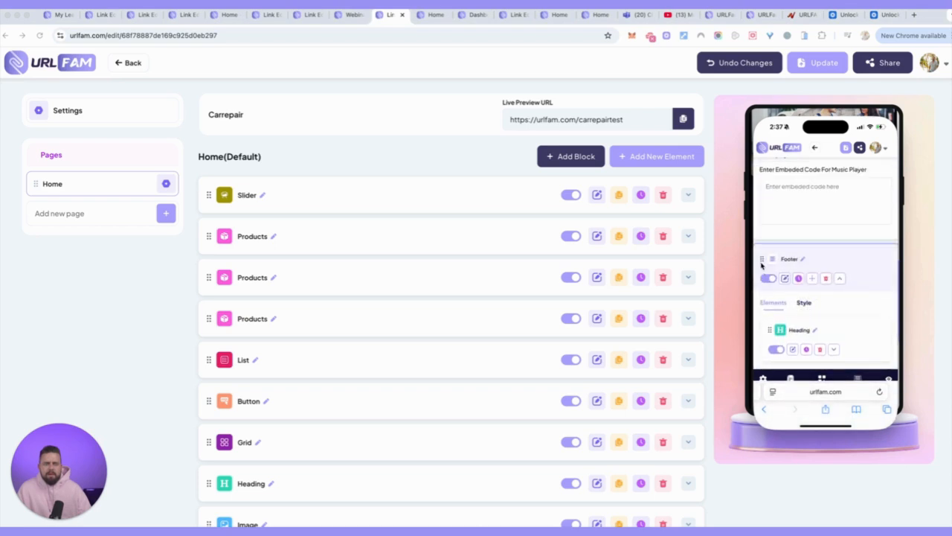
pyautogui.scroll(2, 766, 283)
pyautogui.scroll(-3, 773, 305)
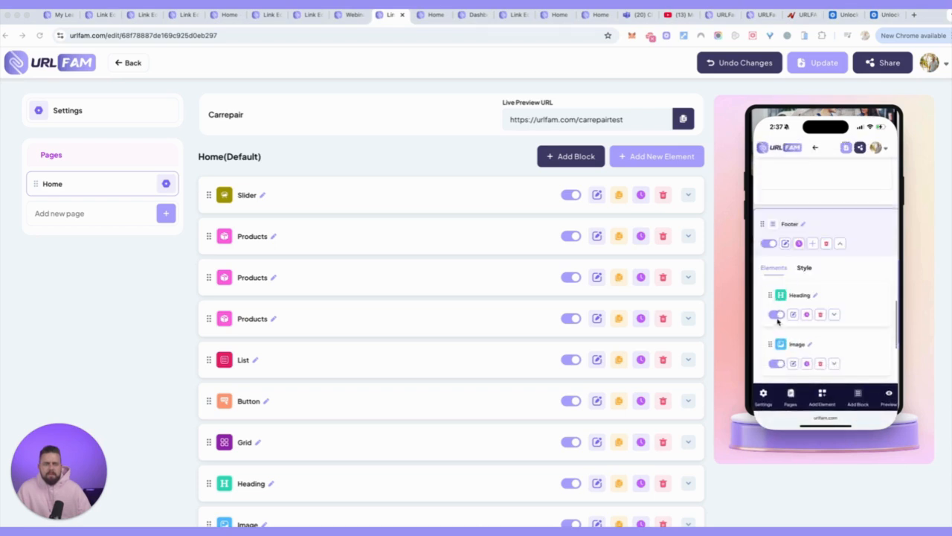
pyautogui.moveTo(763, 223); pyautogui.dragTo(770, 372)
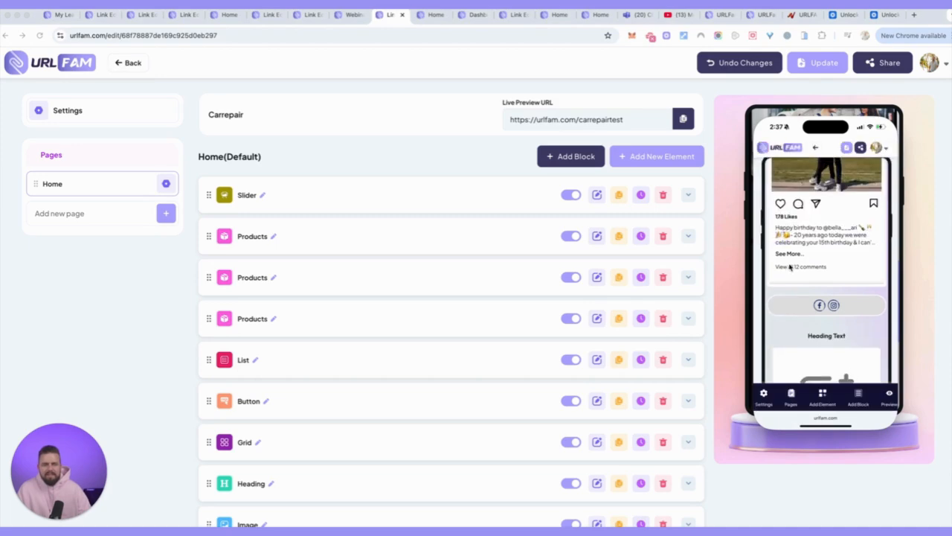
pyautogui.scroll(3, 778, 249)
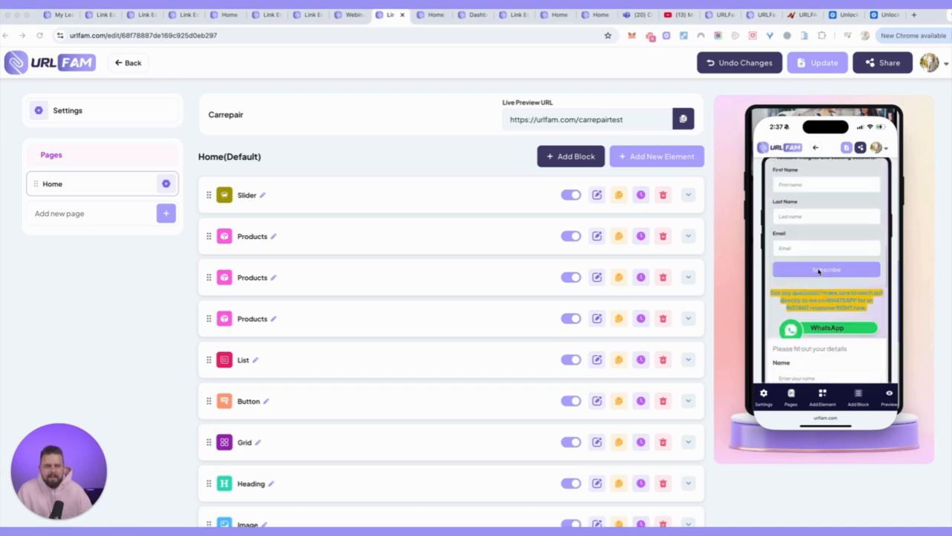
pyautogui.scroll(-10, 819, 271)
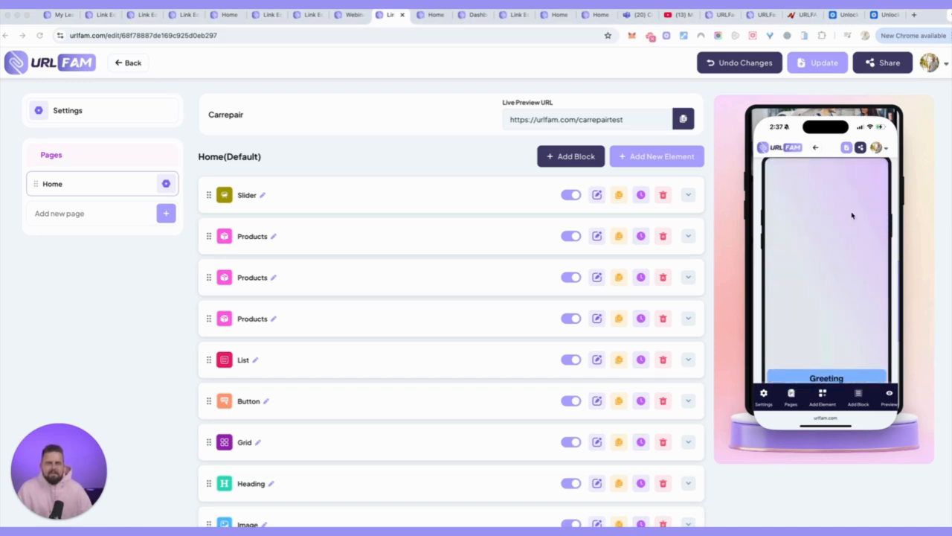
pyautogui.scroll(-3, 853, 215)
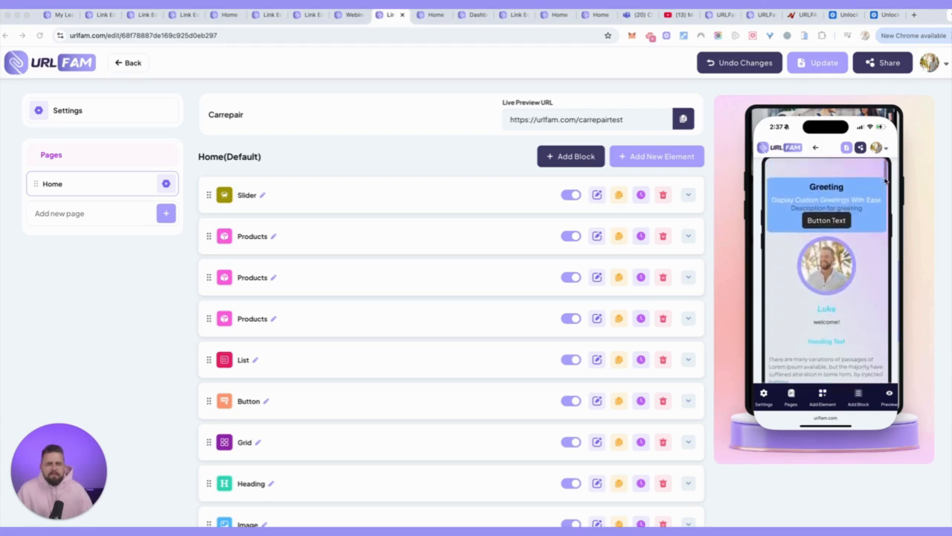
pyautogui.scroll(-2, 783, 181)
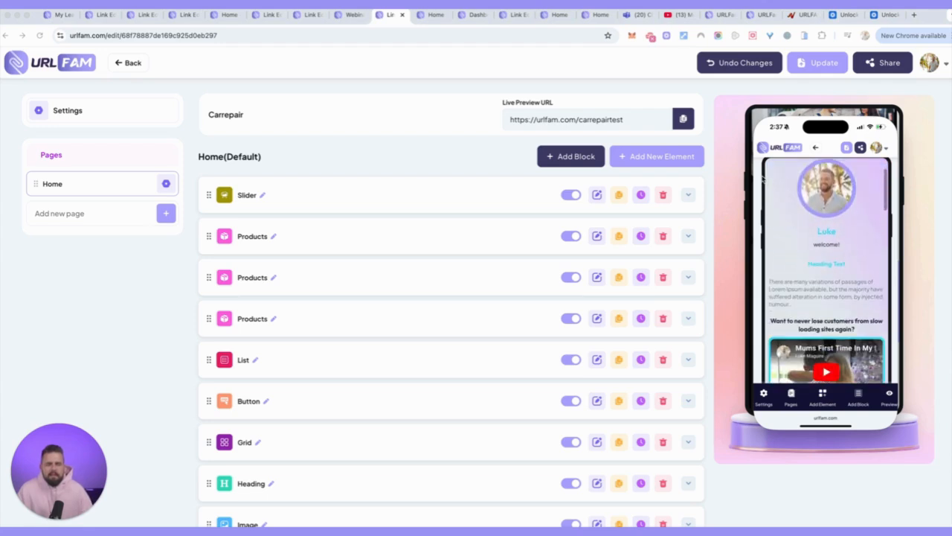
pyautogui.scroll(-5, 762, 178)
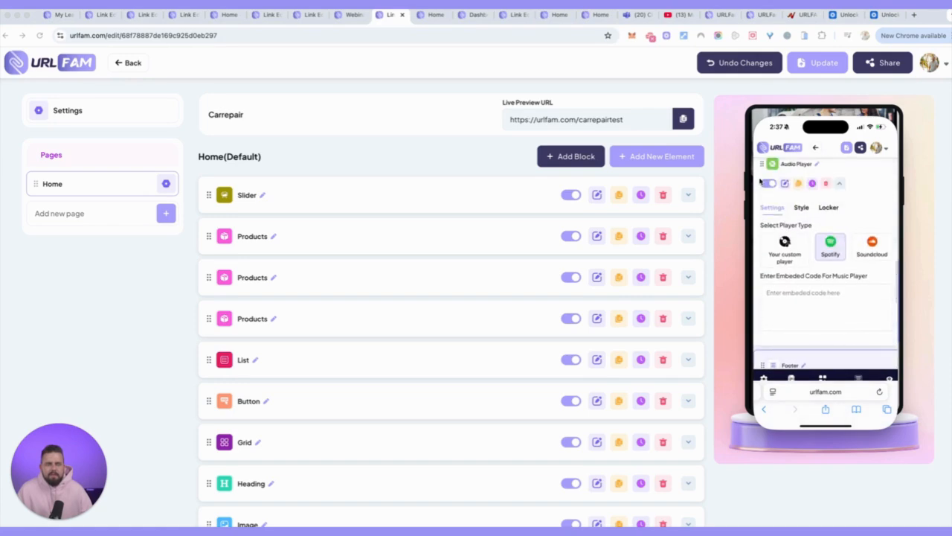
pyautogui.scroll(10, 761, 180)
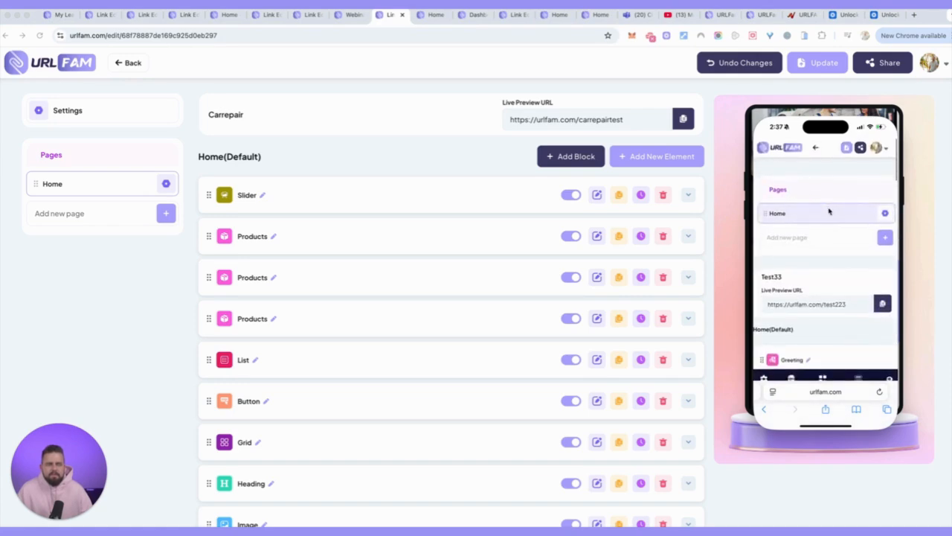
pyautogui.scroll(-2, 847, 232)
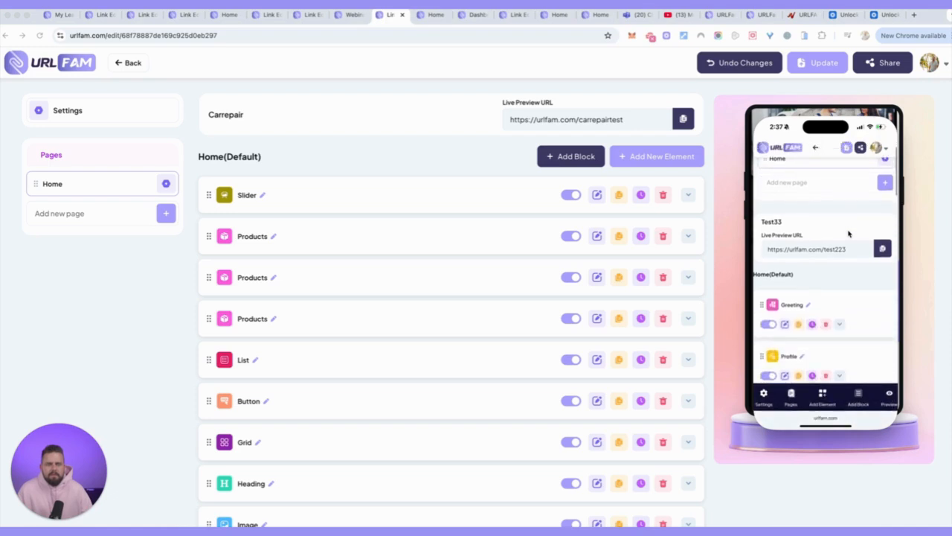
pyautogui.scroll(-5, 848, 233)
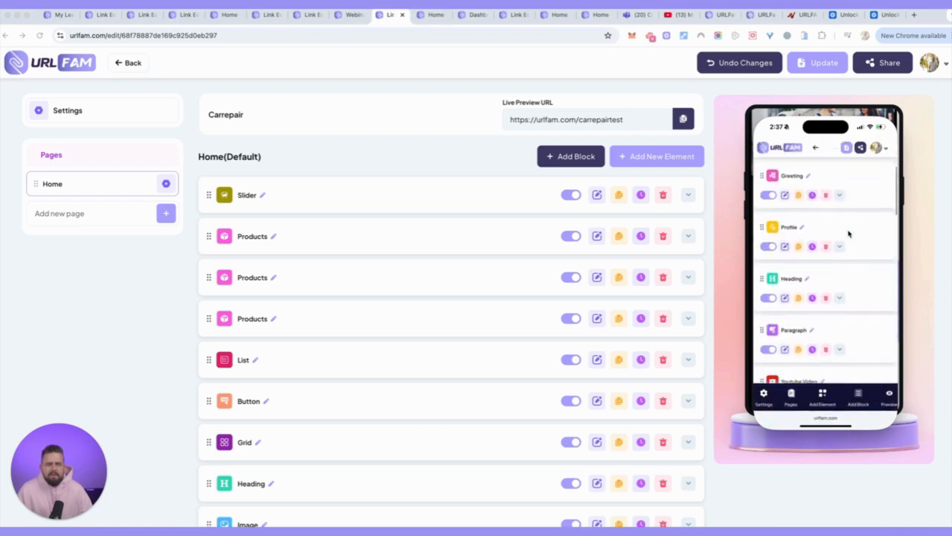
pyautogui.scroll(-10, 848, 233)
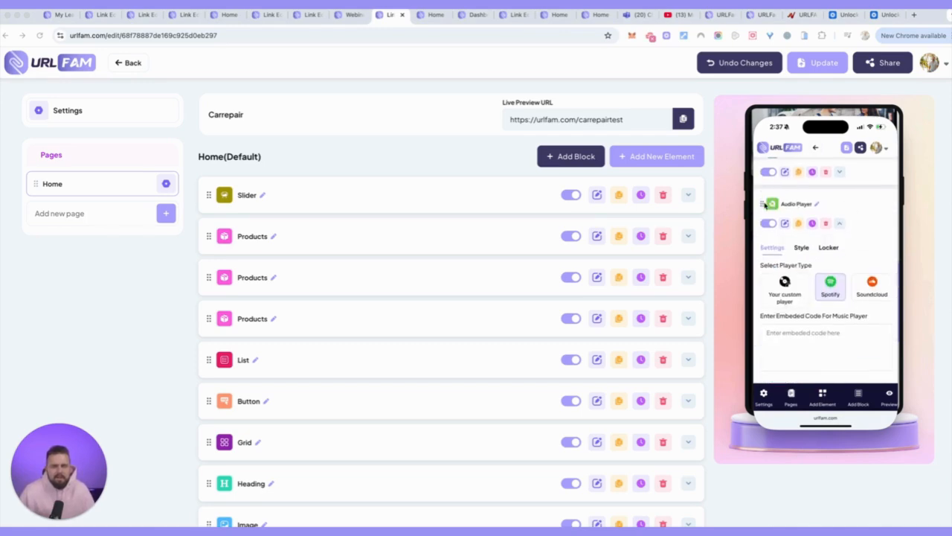
# Step: Collapse the Audio Player and Footer sections in the preview
pyautogui.click(841, 206)
pyautogui.scroll(-1, 840, 205)
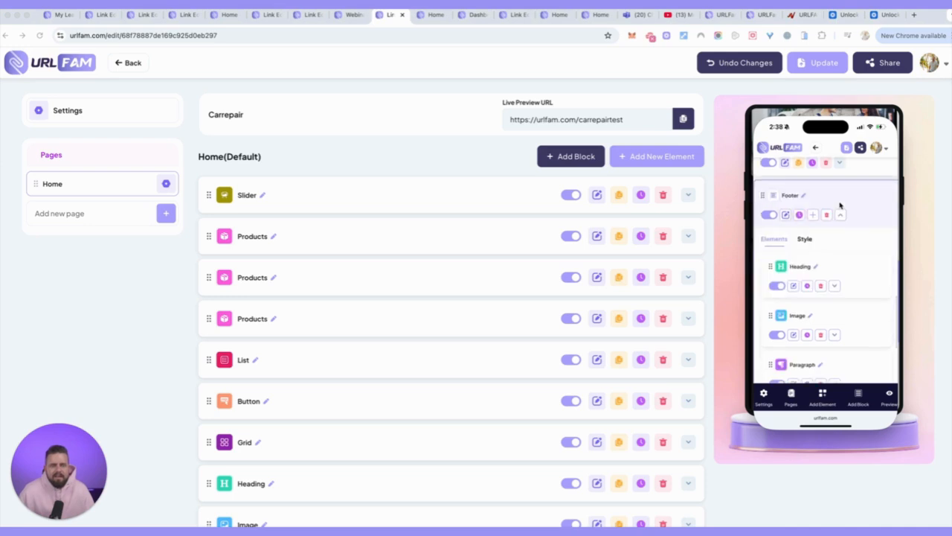
pyautogui.click(840, 214)
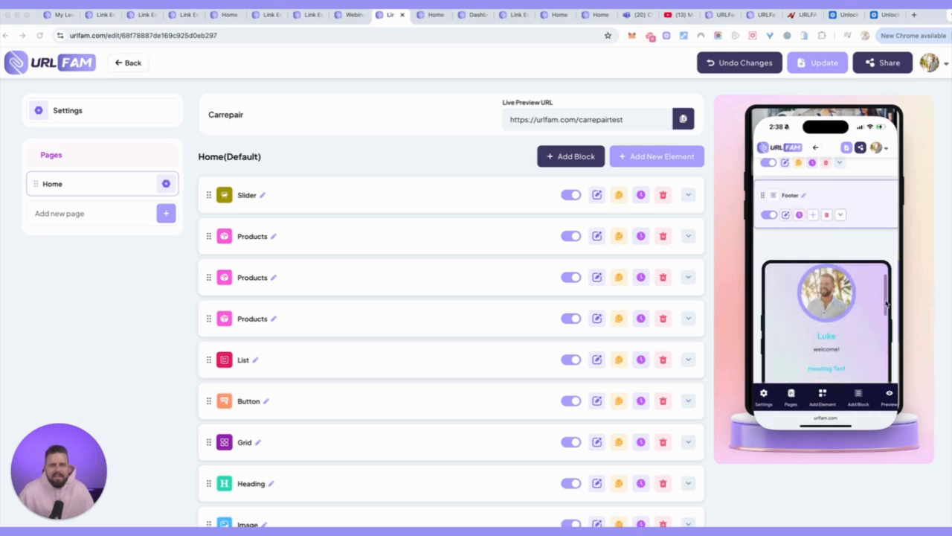
# Step: Scroll through the preview and go back to the My Links list
pyautogui.scroll(-5, 876, 295)
pyautogui.scroll(-10, 877, 296)
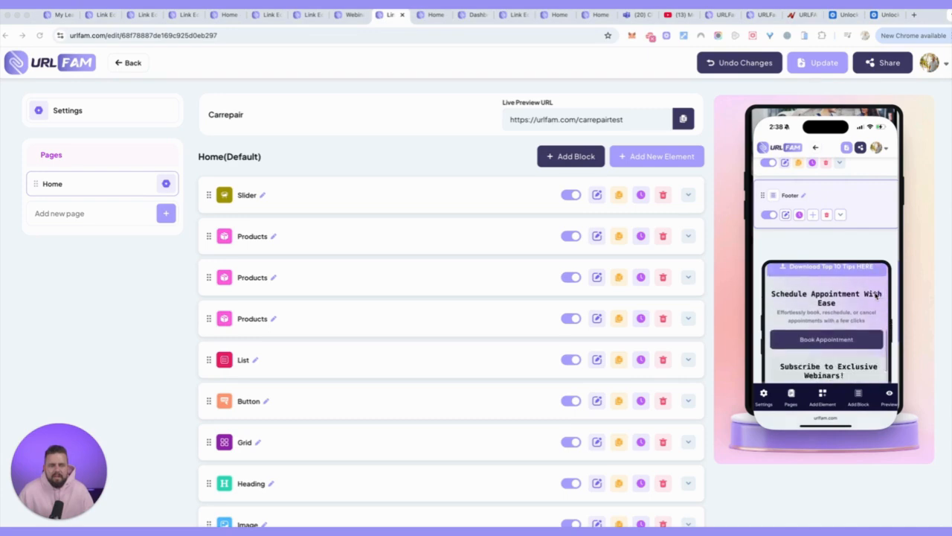
pyautogui.scroll(3, 877, 295)
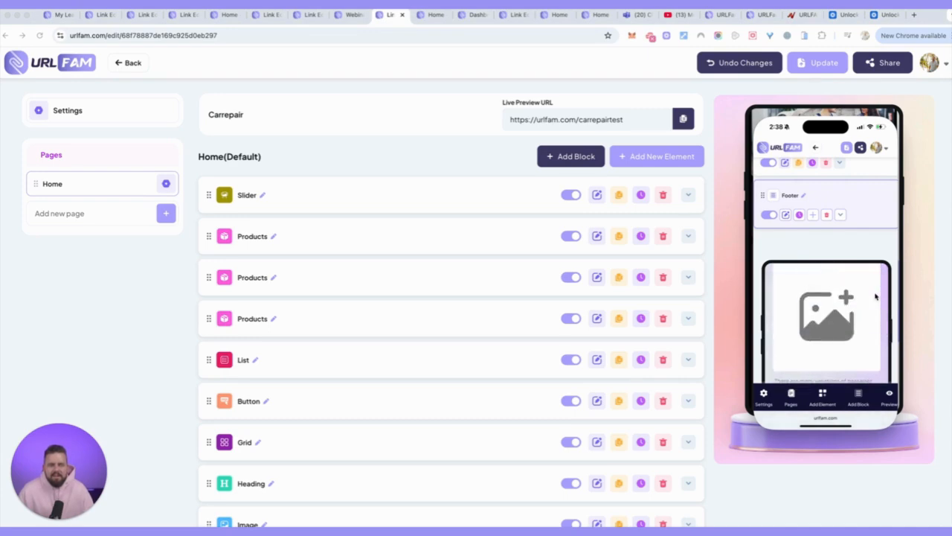
pyautogui.scroll(-2, 875, 296)
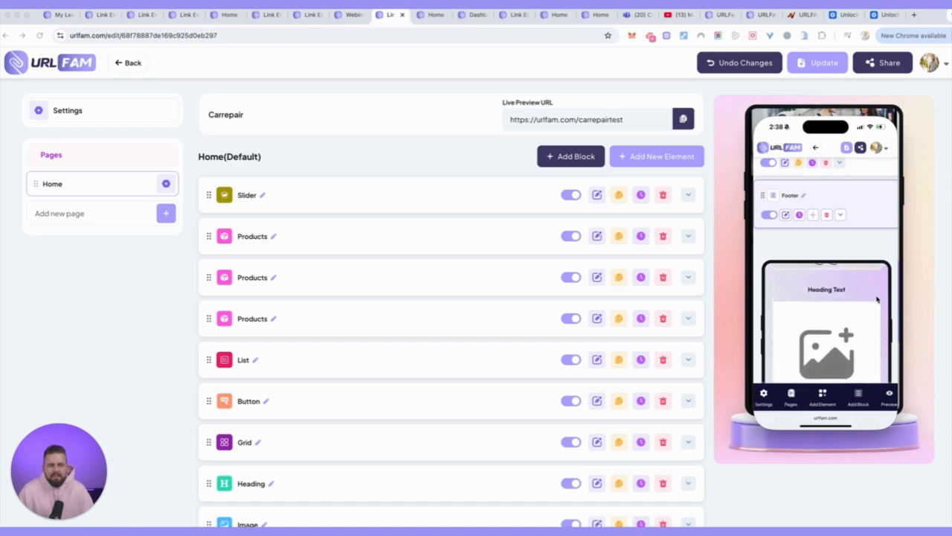
pyautogui.scroll(-1, 880, 256)
pyautogui.scroll(-5, 880, 255)
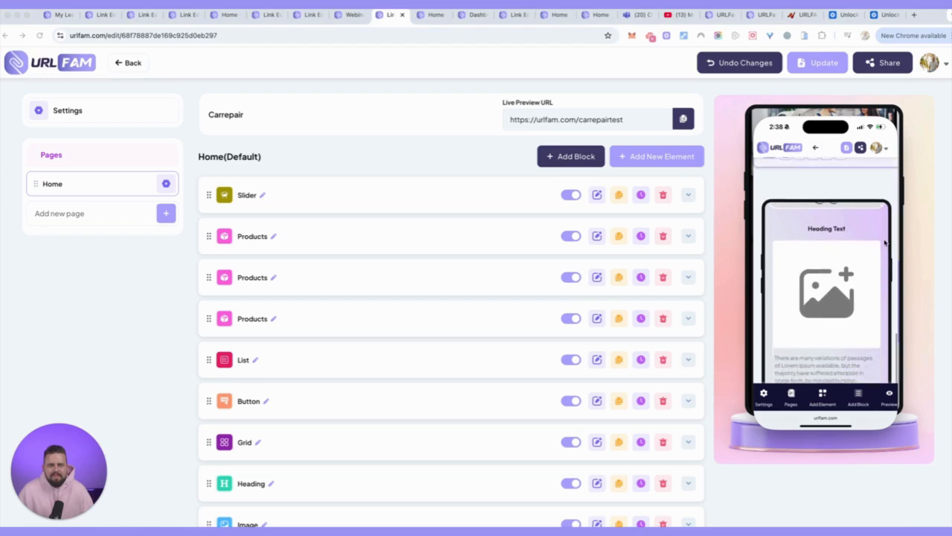
pyautogui.scroll(-4, 892, 236)
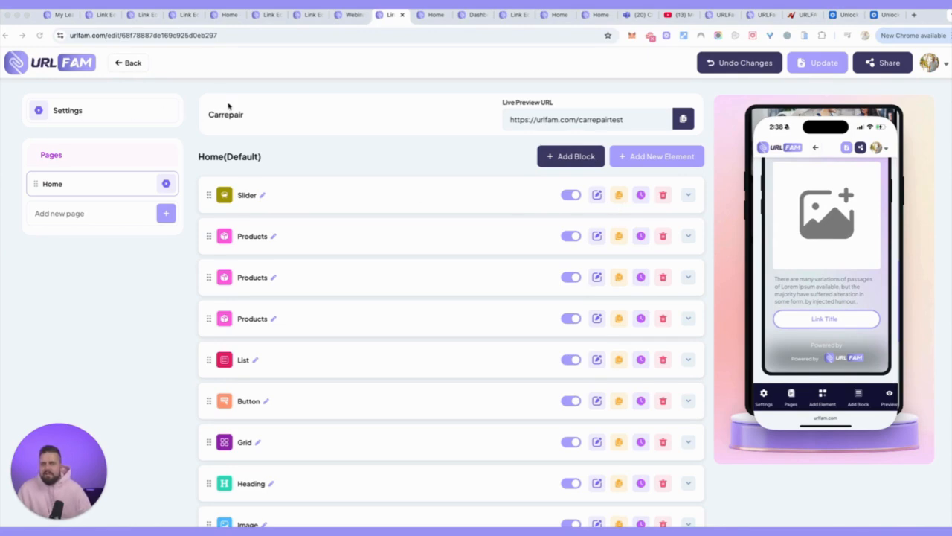
pyautogui.click(131, 64)
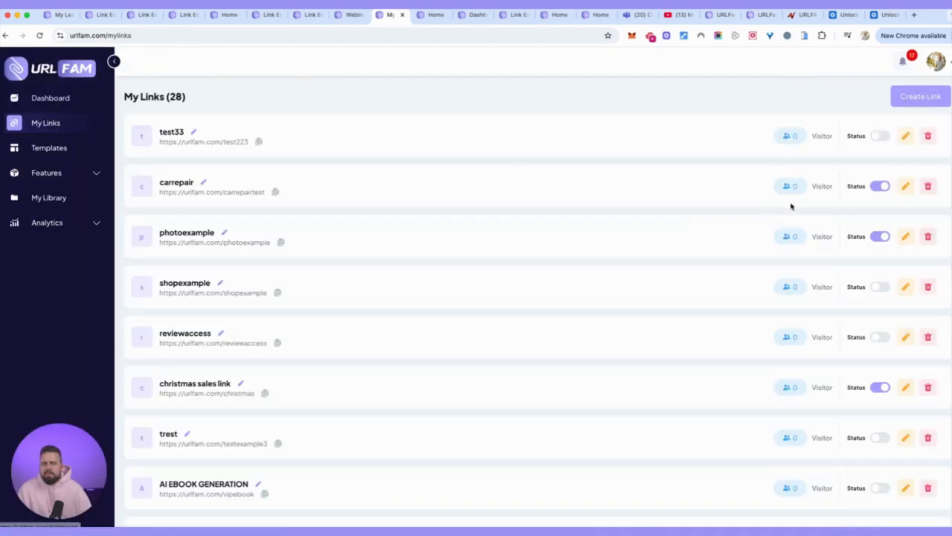
# Step: Open test33's desktop editor and expand its Footer block showing Heading, Image, Paragraph and Link
pyautogui.click(906, 135)
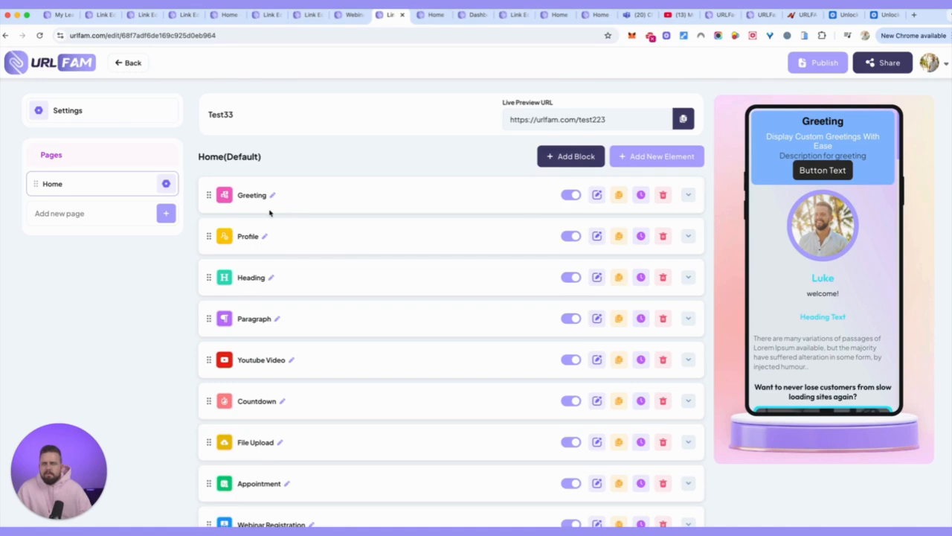
pyautogui.scroll(-5, 312, 238)
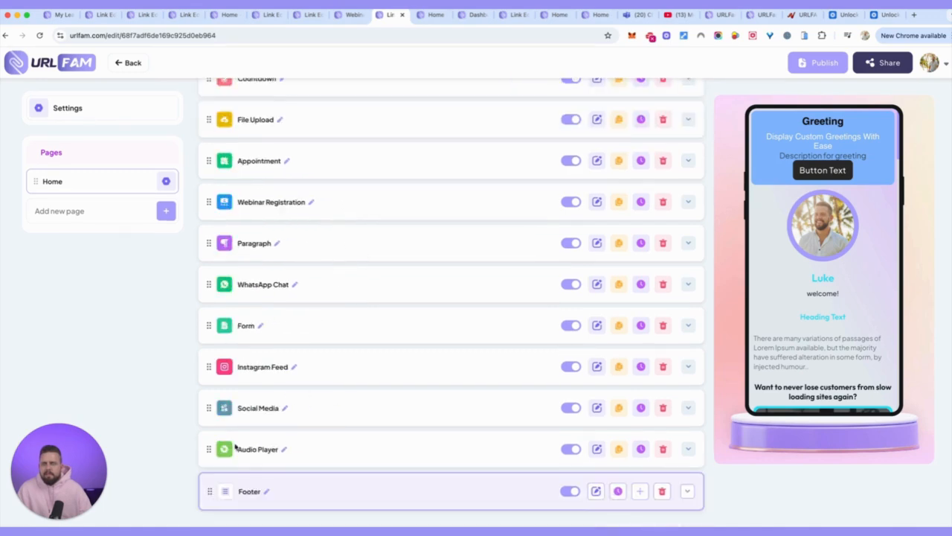
pyautogui.click(249, 493)
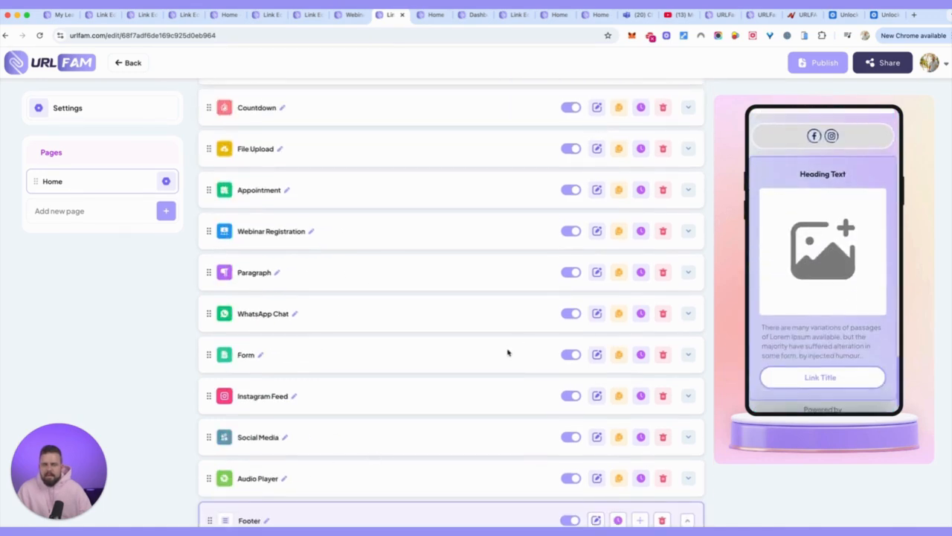
pyautogui.scroll(-3, 542, 334)
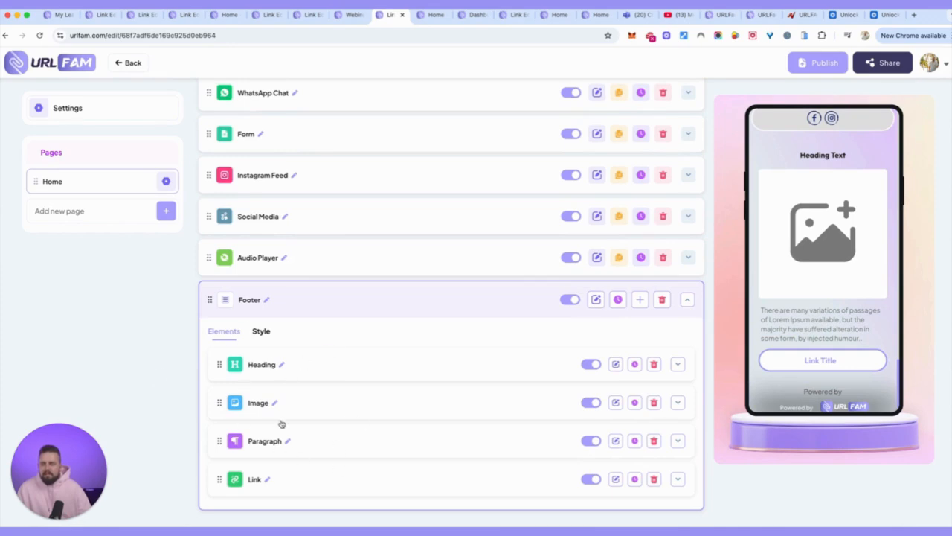